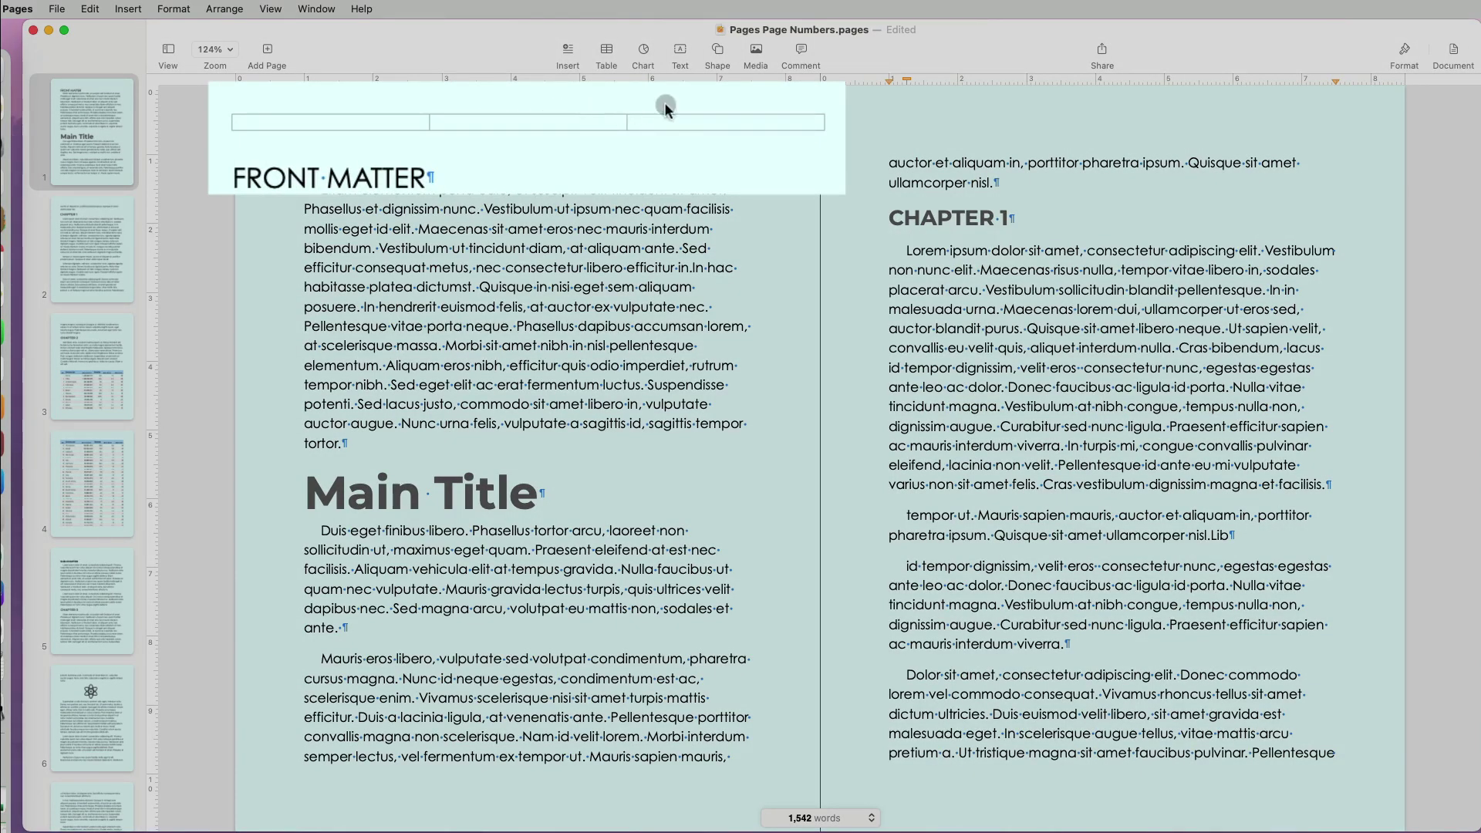
Select the page header and then the footer cell to reveal the Insert Page Number popover.
click(696, 121)
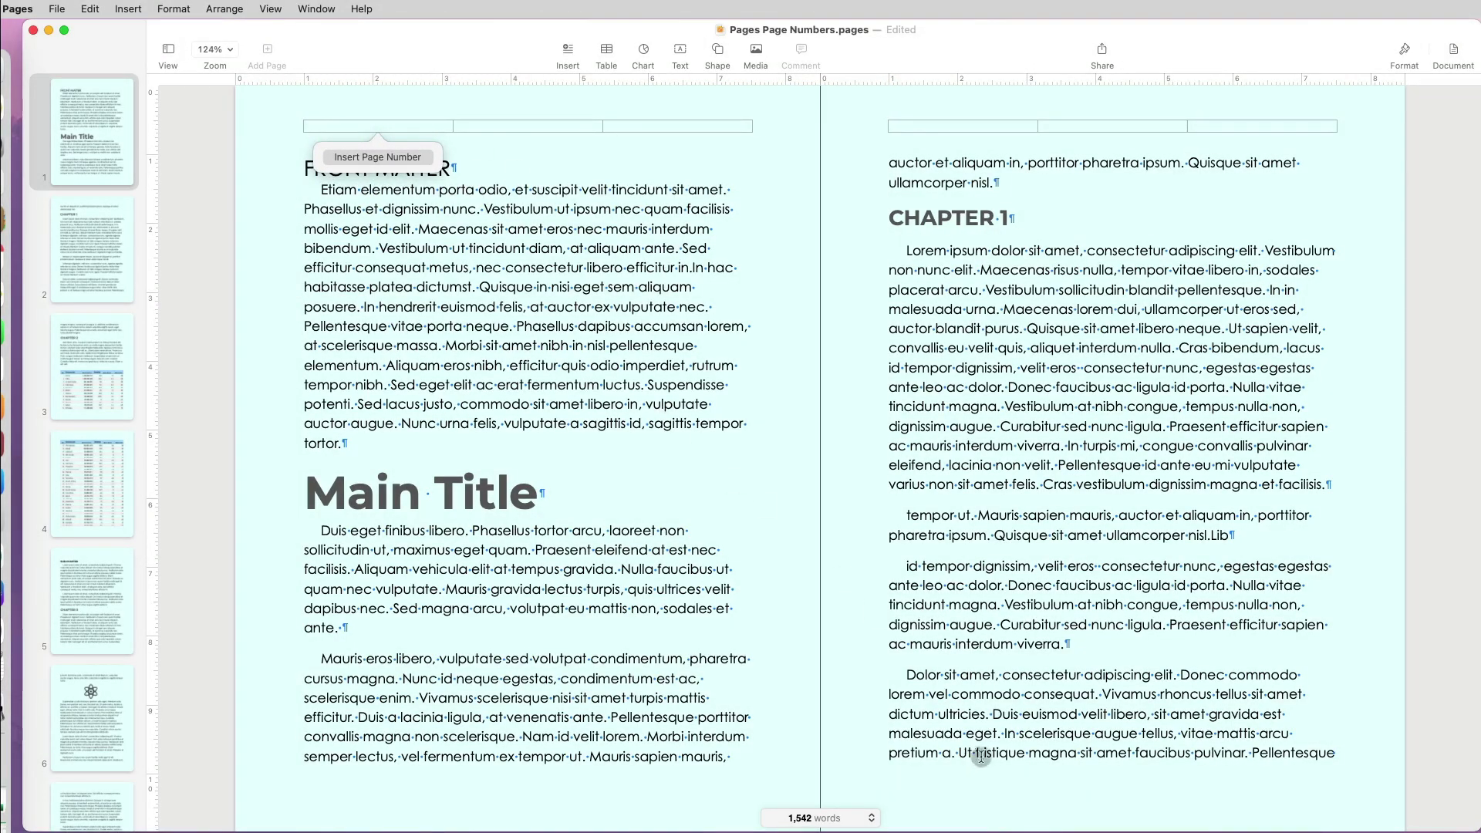
click(1066, 795)
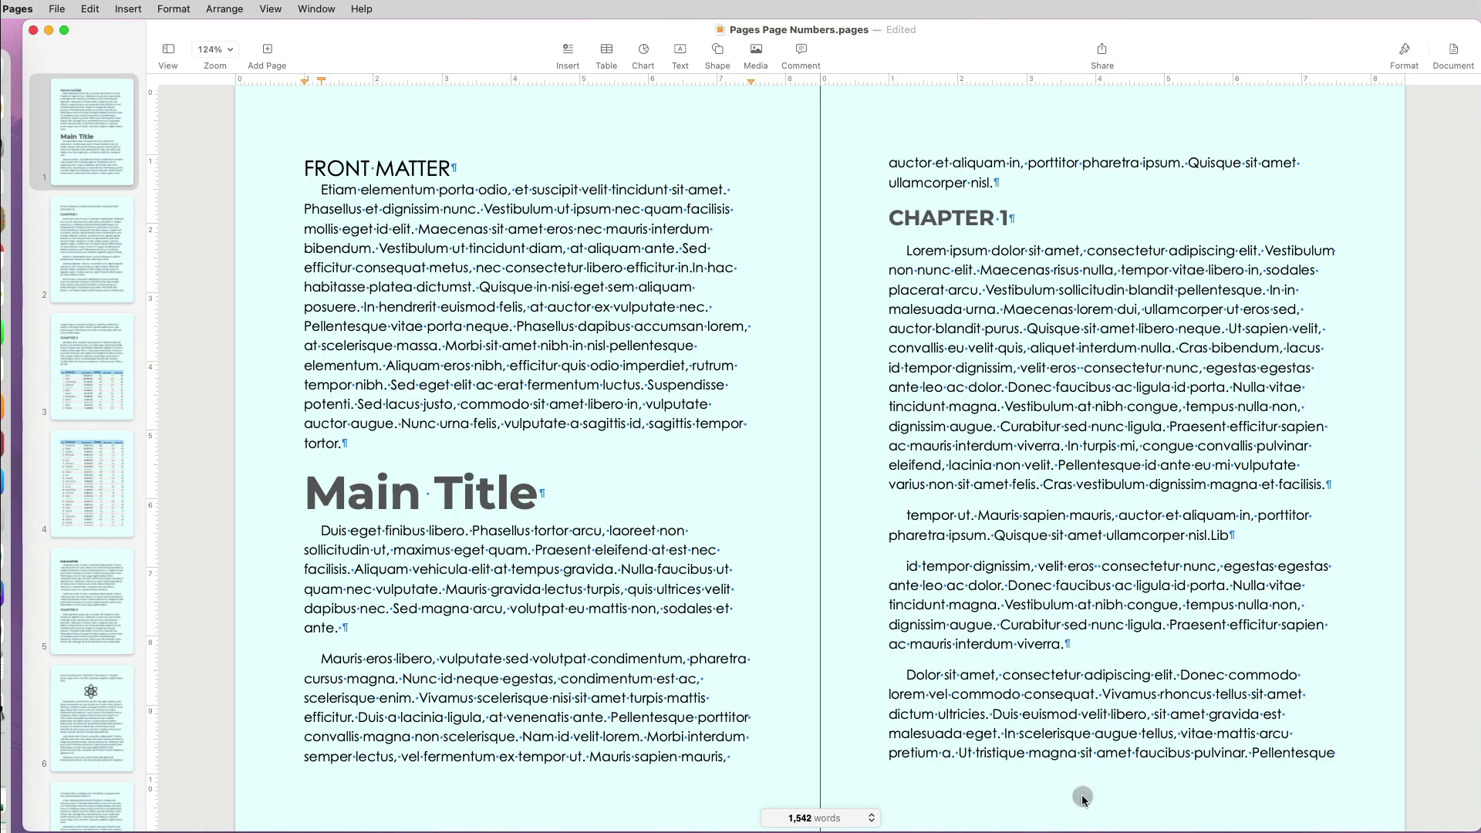
Enable Header and Footer in the Document sidebar and place the cursor in the centre footer cell.
click(1448, 55)
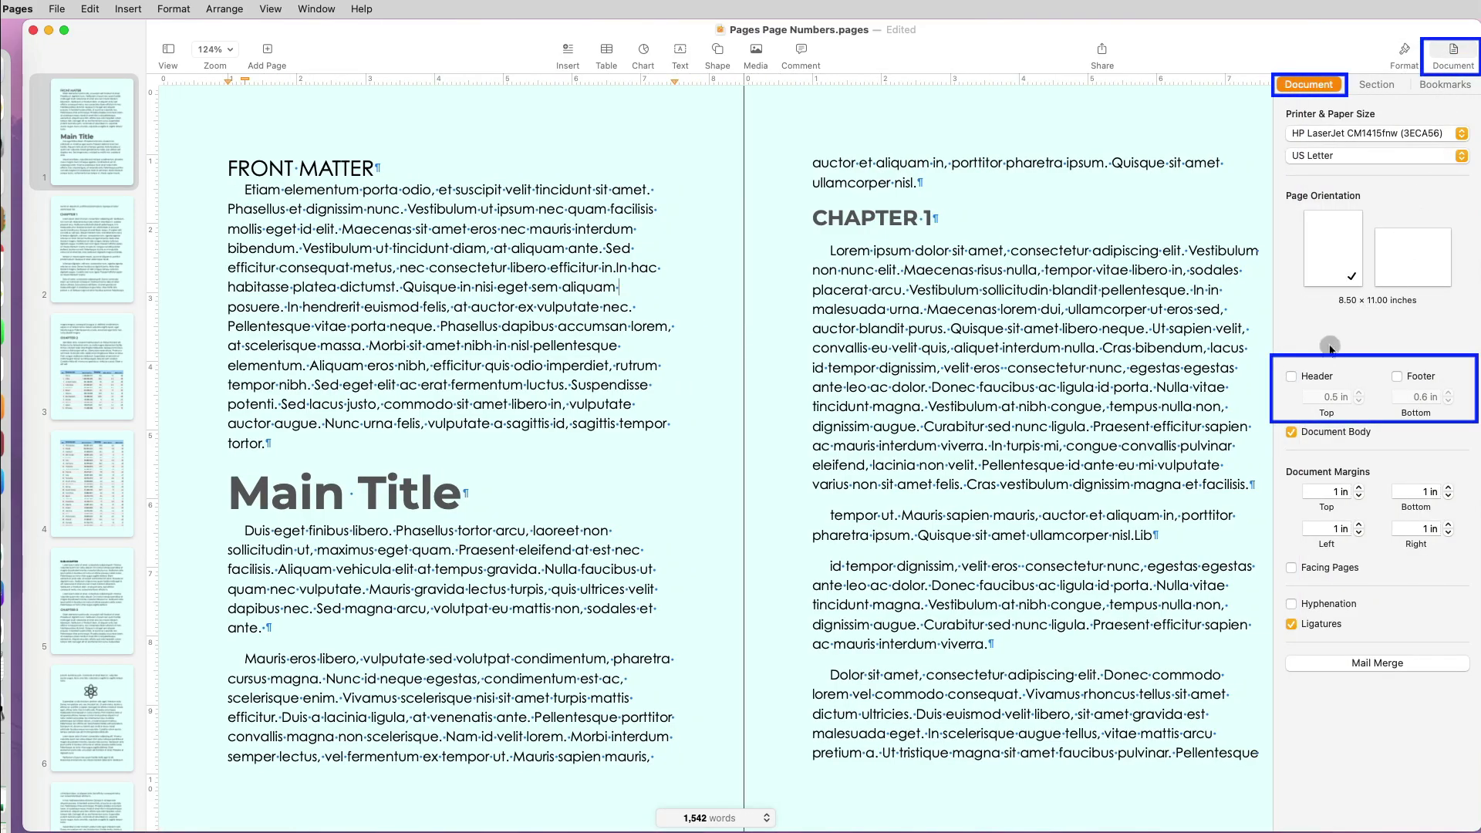
click(1292, 377)
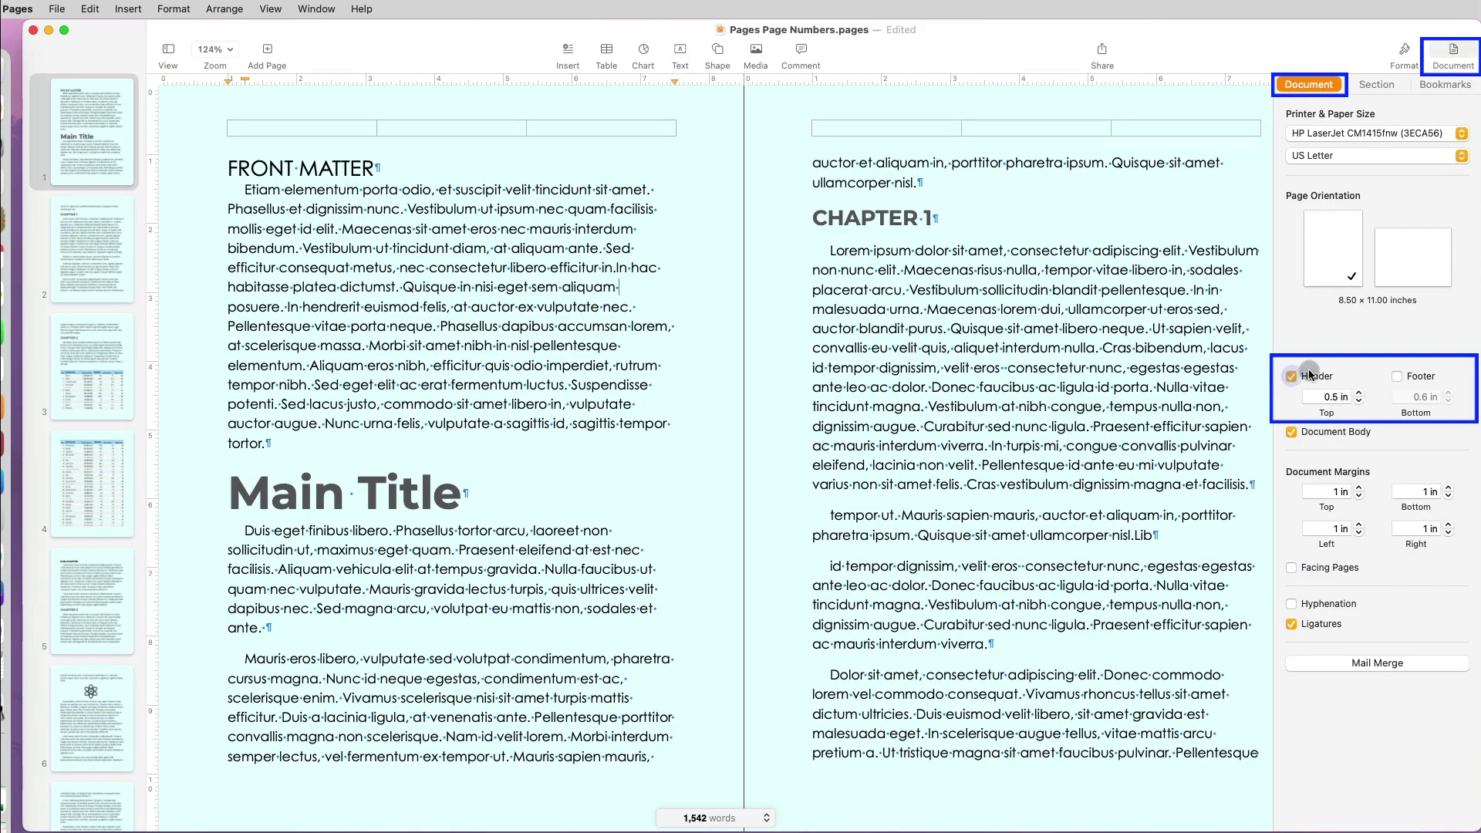
click(1393, 377)
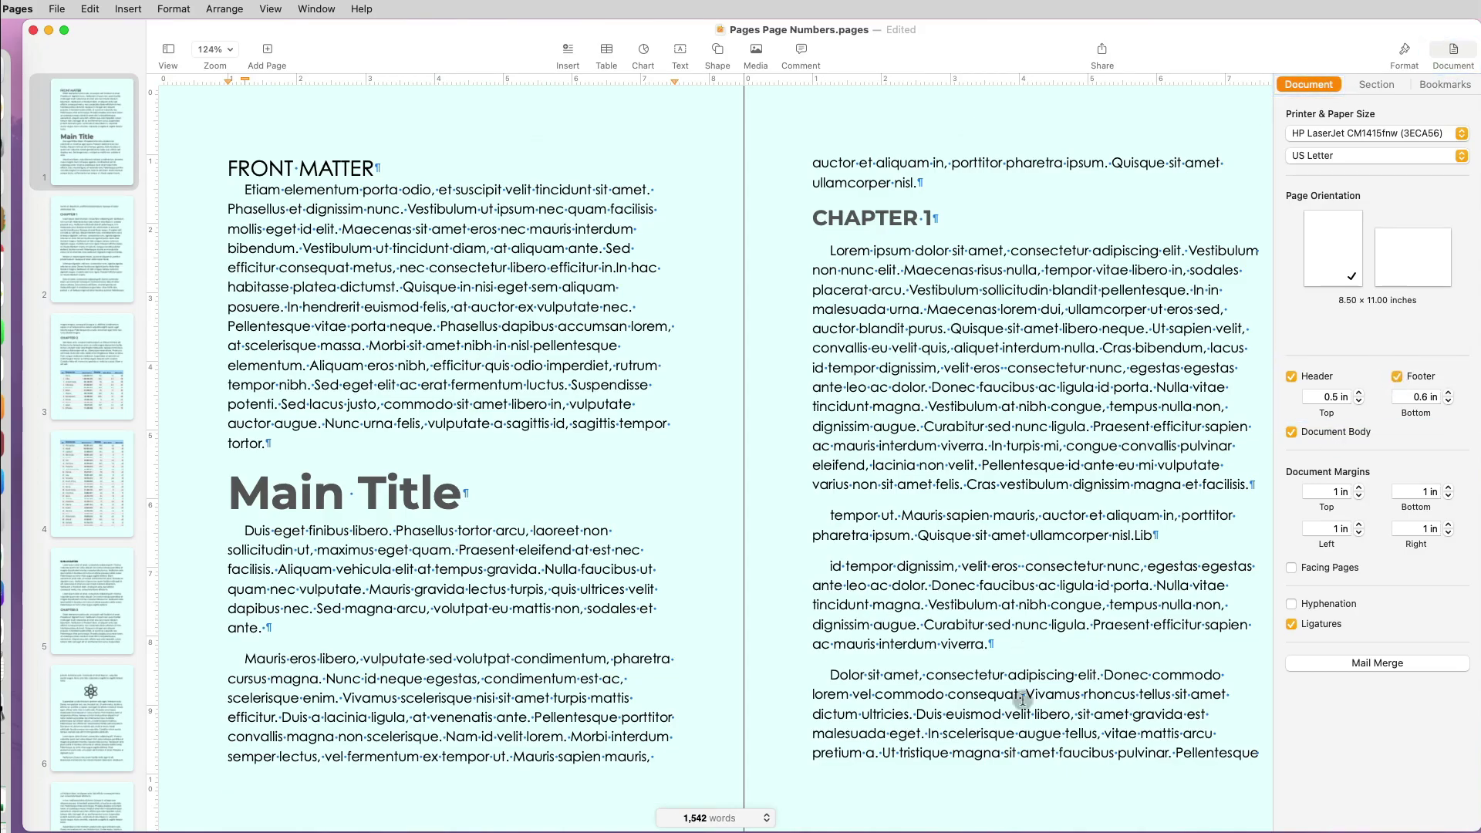
click(1027, 795)
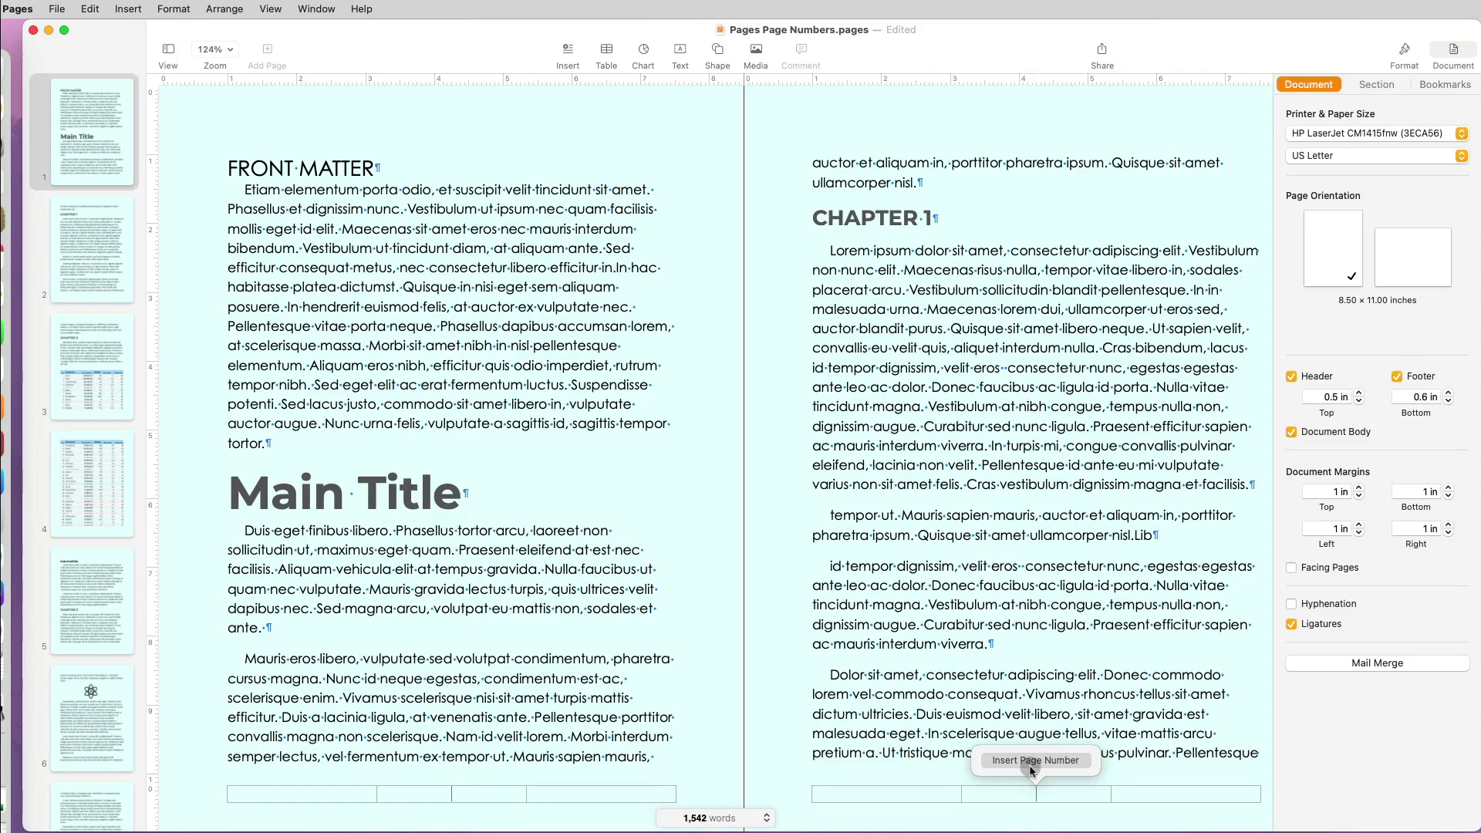
Insert a plain page number via Insert > Page Number, then undo it.
click(128, 9)
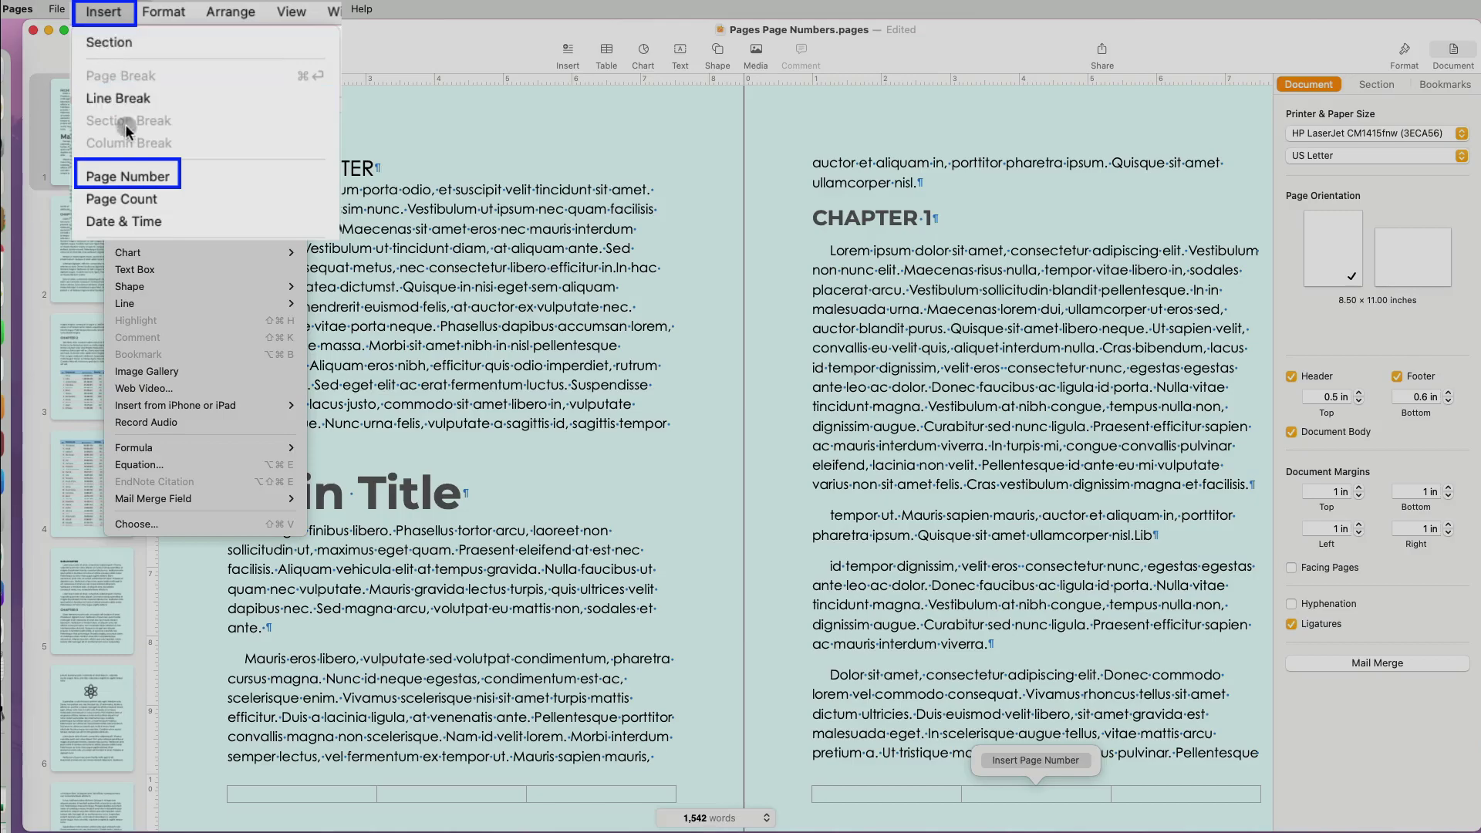
click(128, 175)
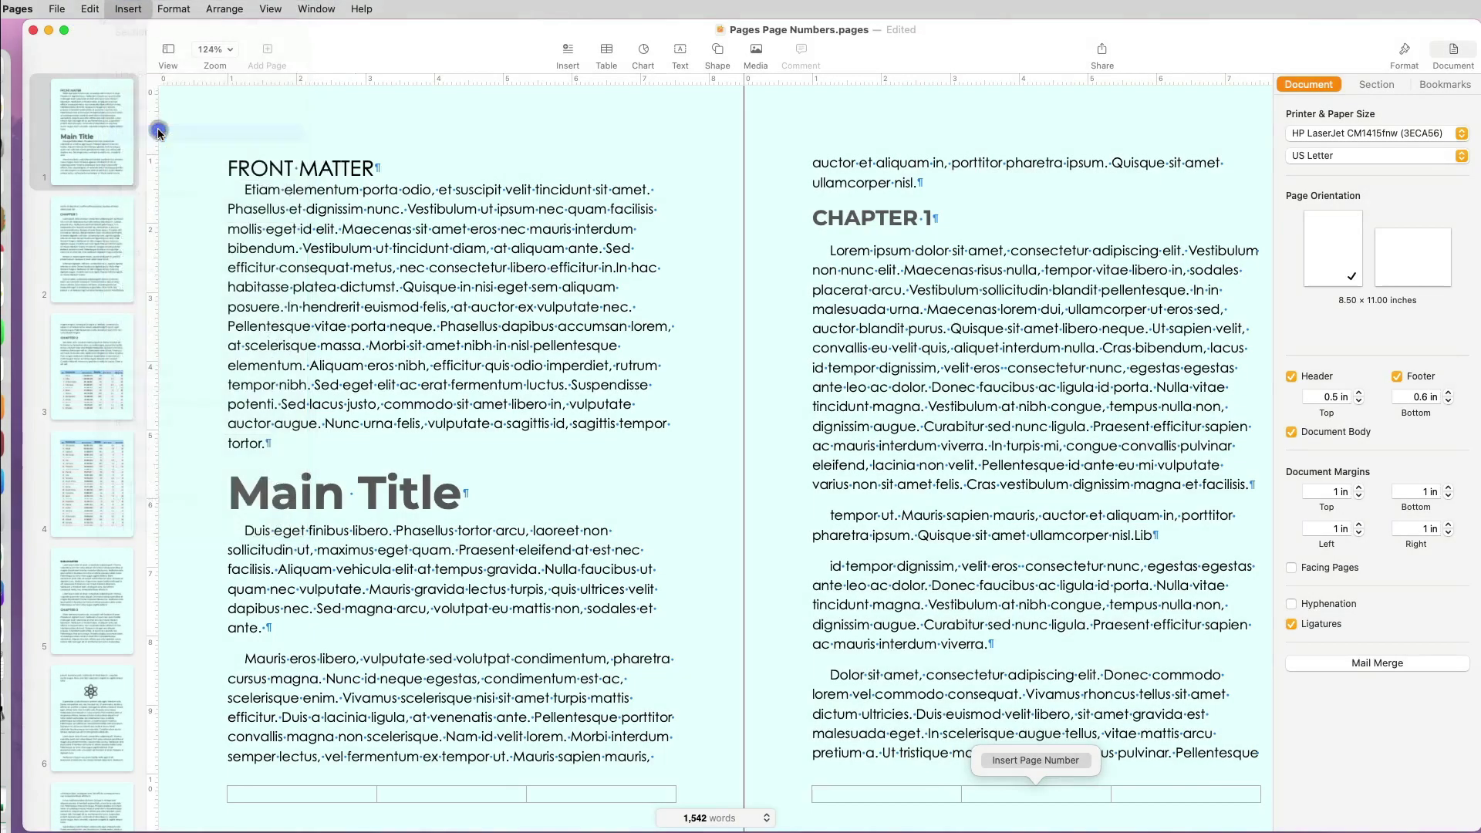
key(super+z)
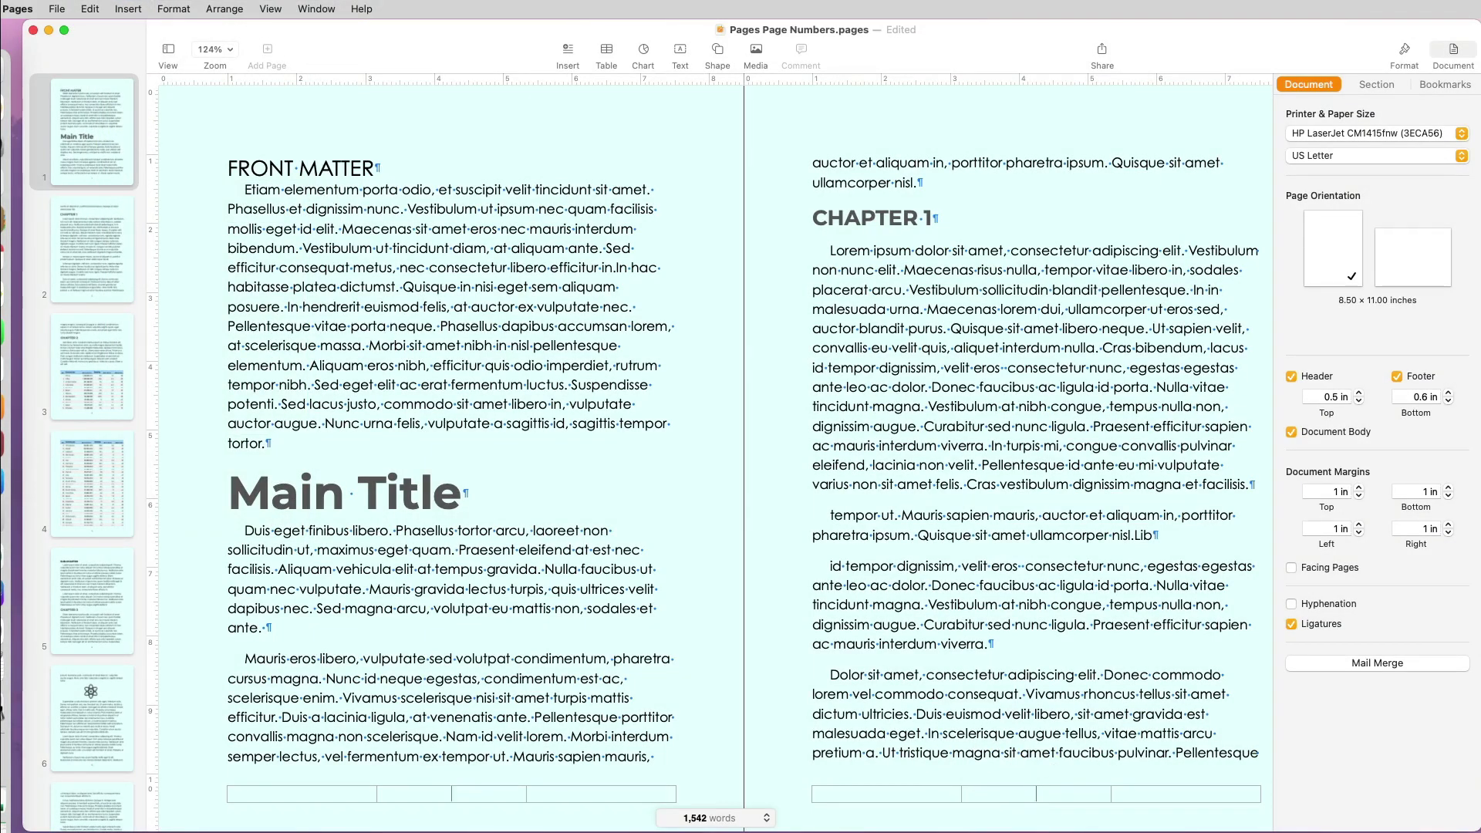
Insert footer page numbers in the '1 of 7' format from the footer popover.
click(1033, 795)
click(1033, 794)
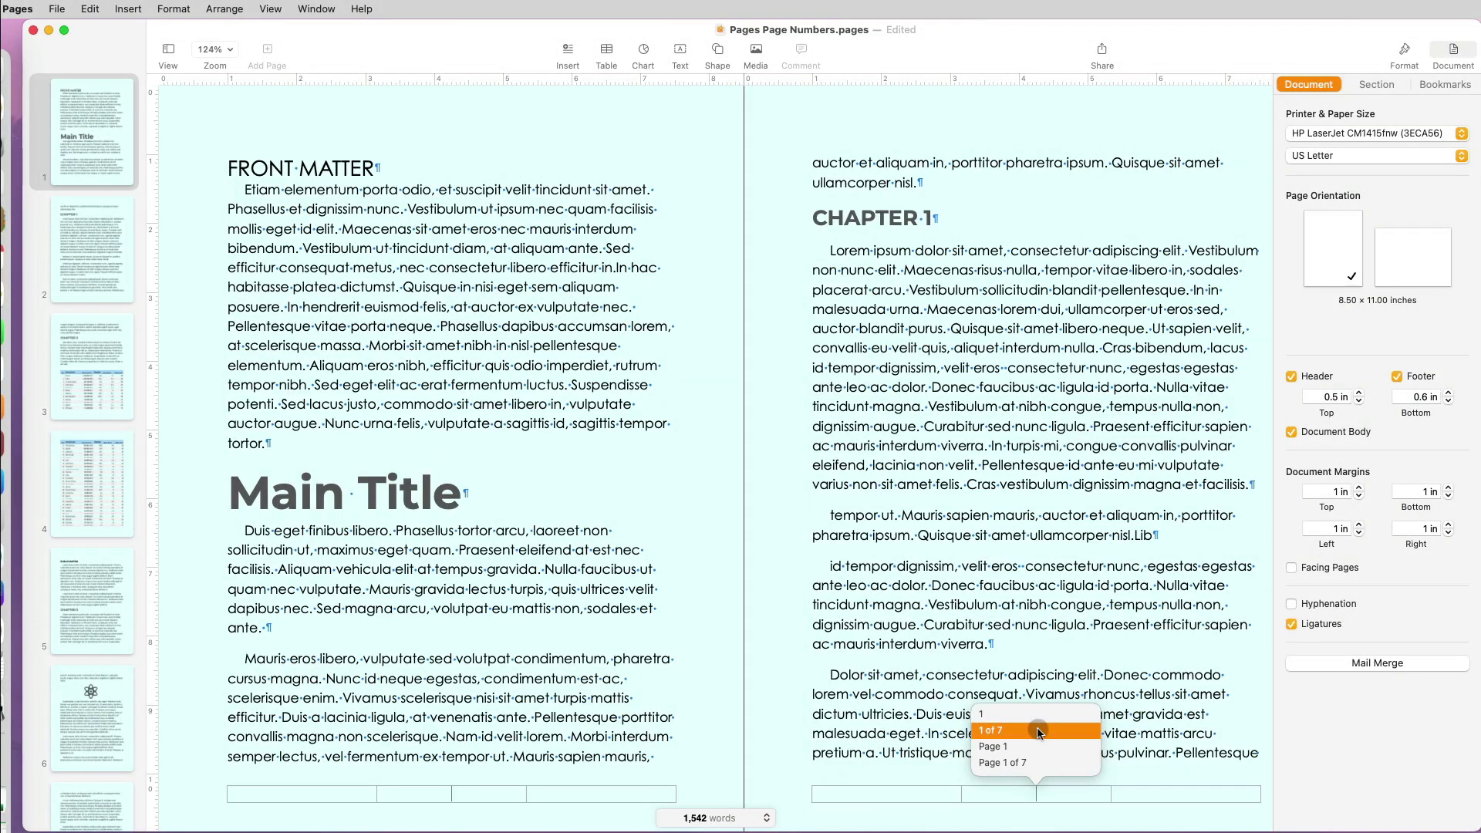
click(1038, 731)
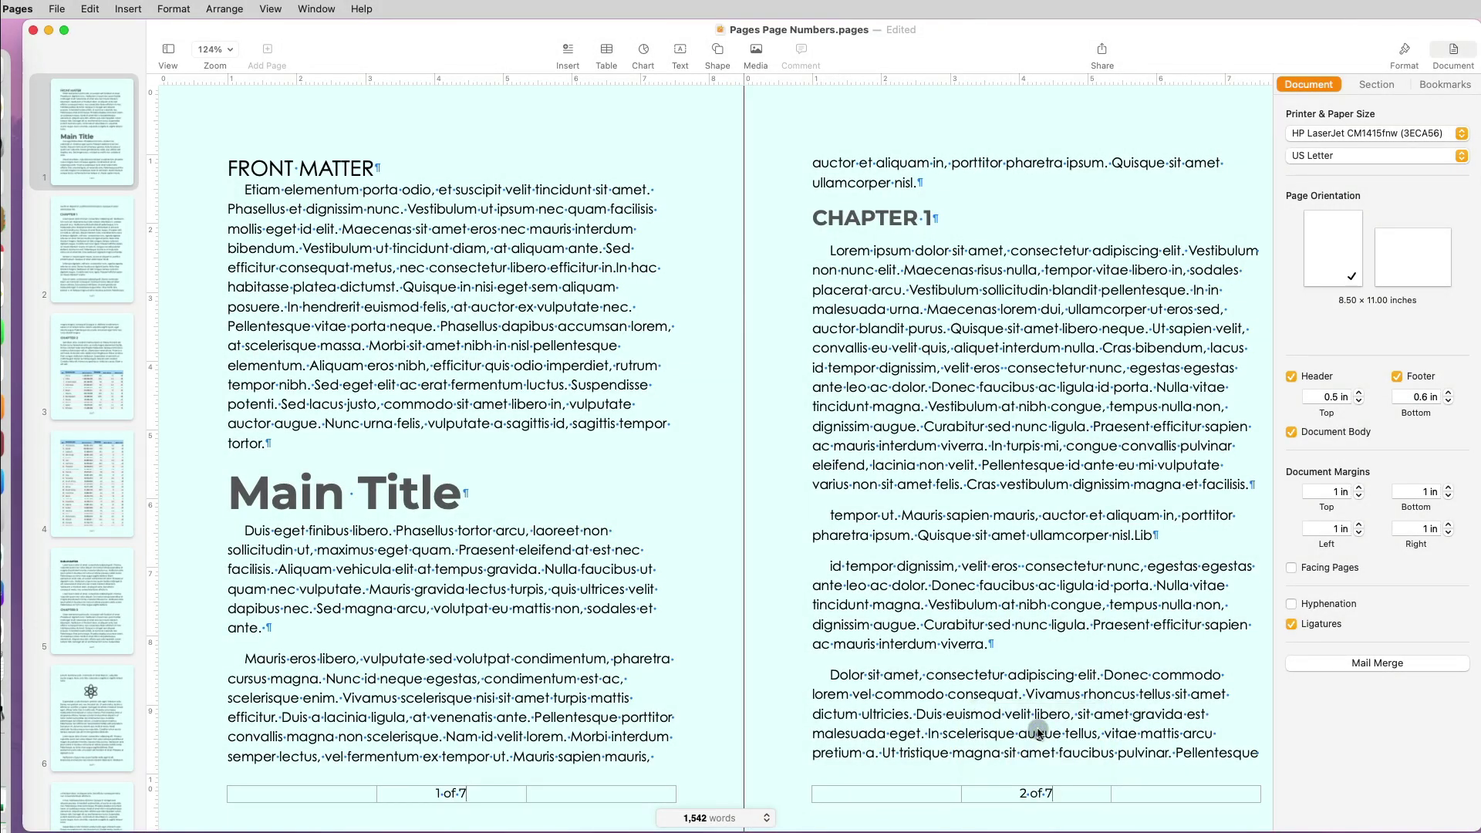
scroll(1037, 730, down, 5)
scroll(1037, 731, down, 5)
scroll(1038, 730, down, 5)
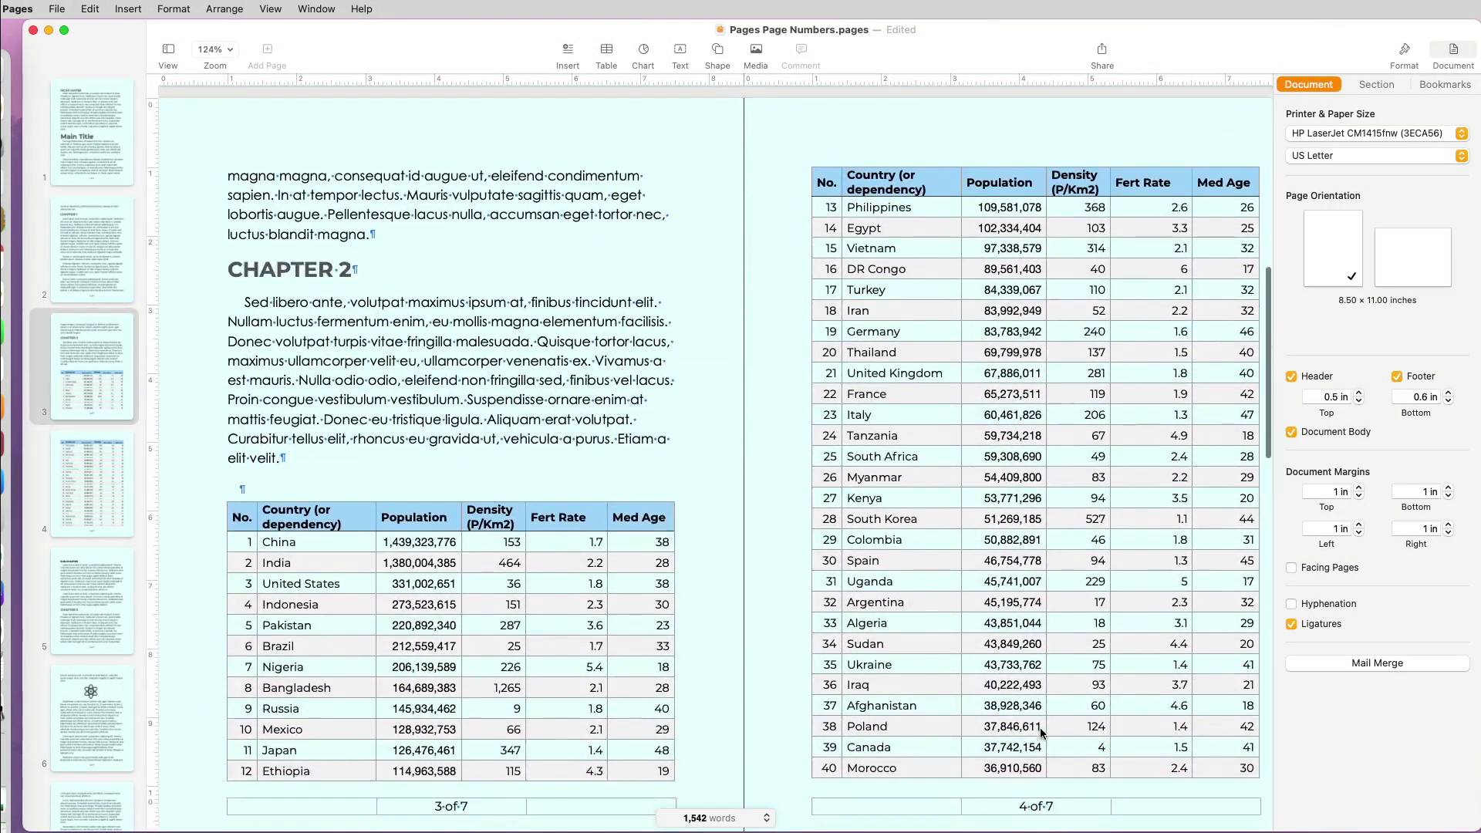
scroll(1037, 730, down, 5)
scroll(1038, 730, down, 5)
scroll(1038, 730, down, 5)
scroll(1038, 729, up, 10)
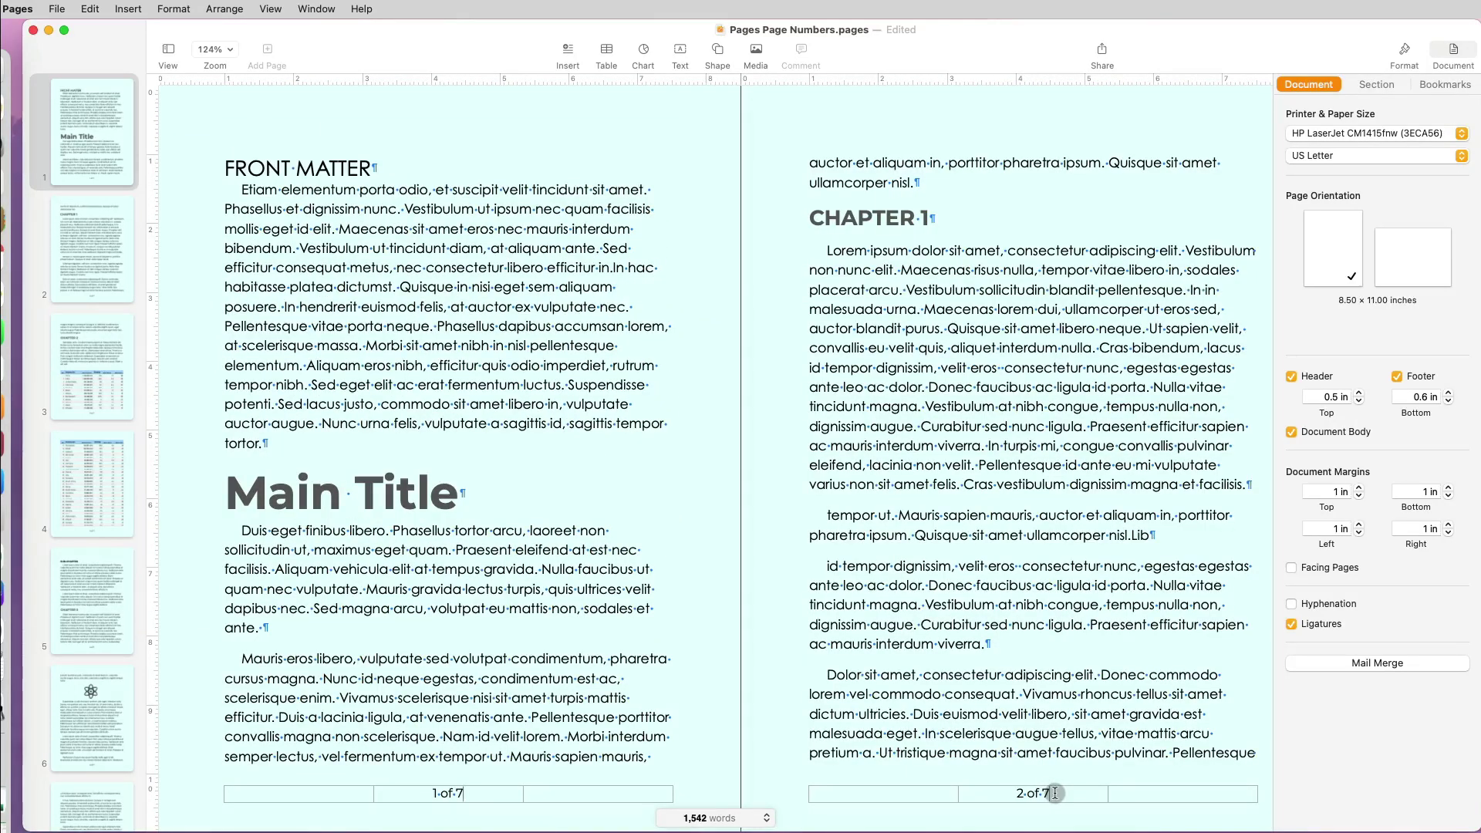
Make the footer page numbers bold, 18 pt and blue, then return to the body text.
click(1047, 792)
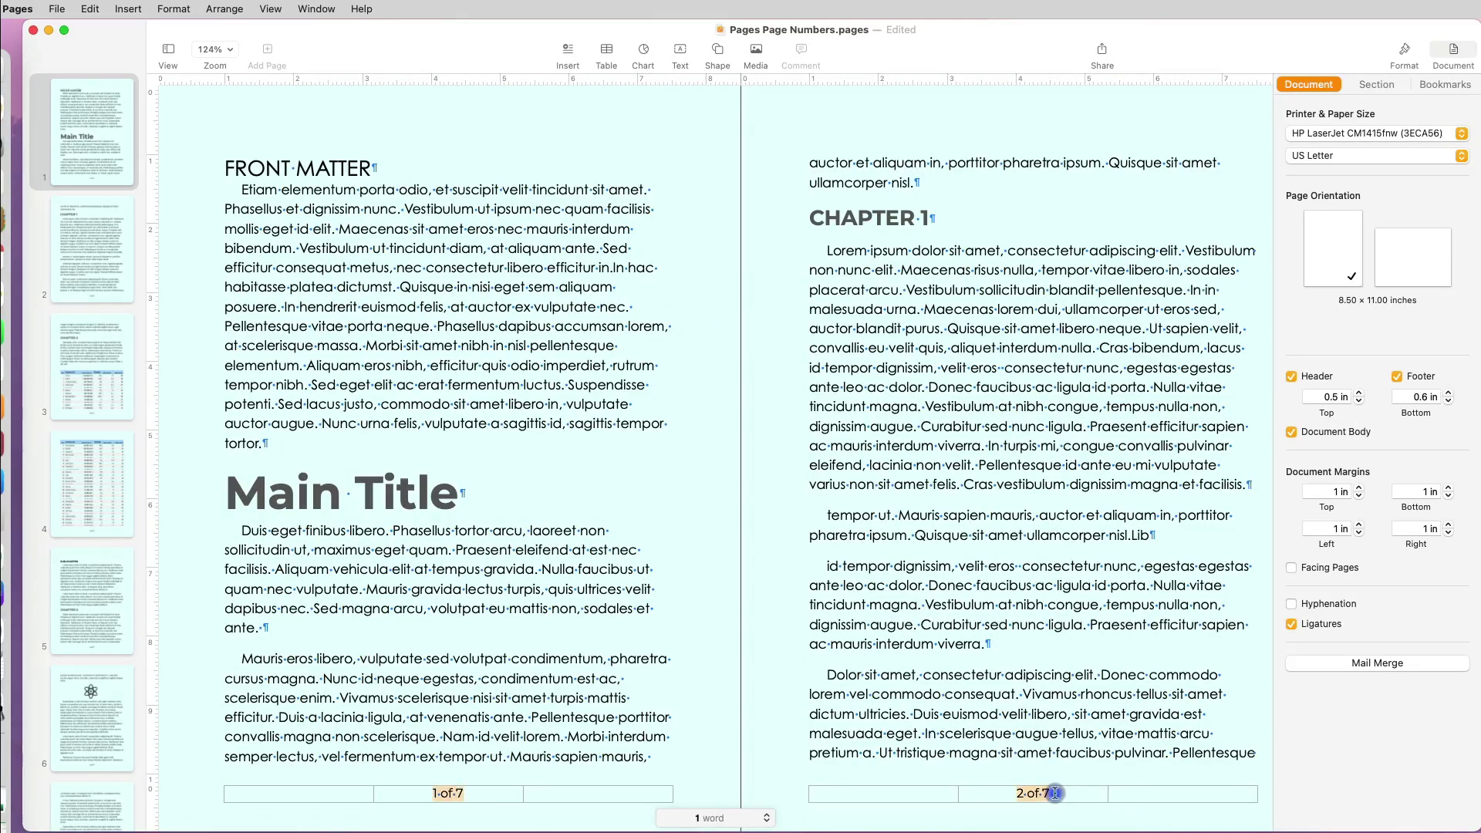
click(1402, 52)
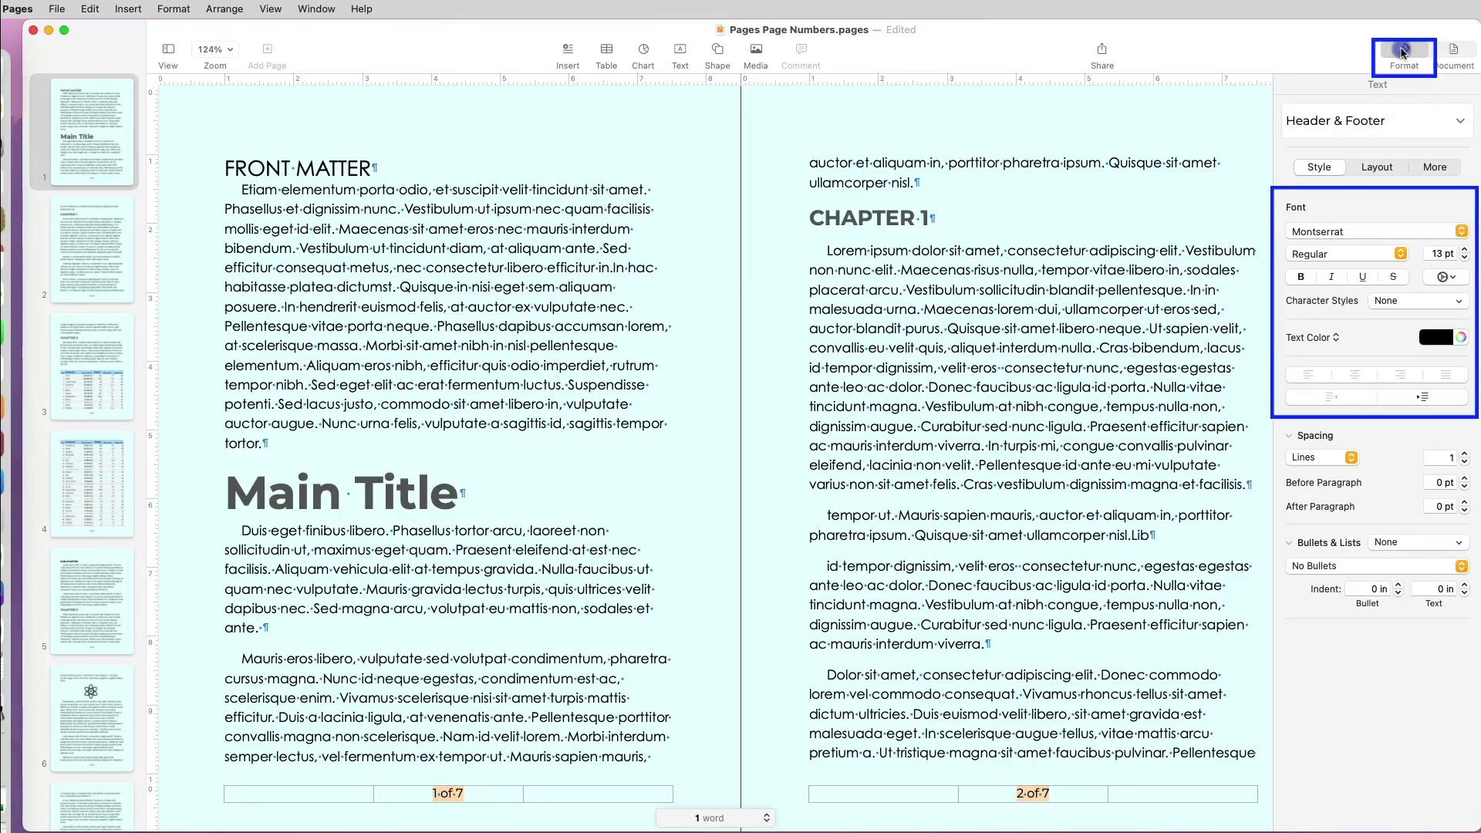
click(1297, 277)
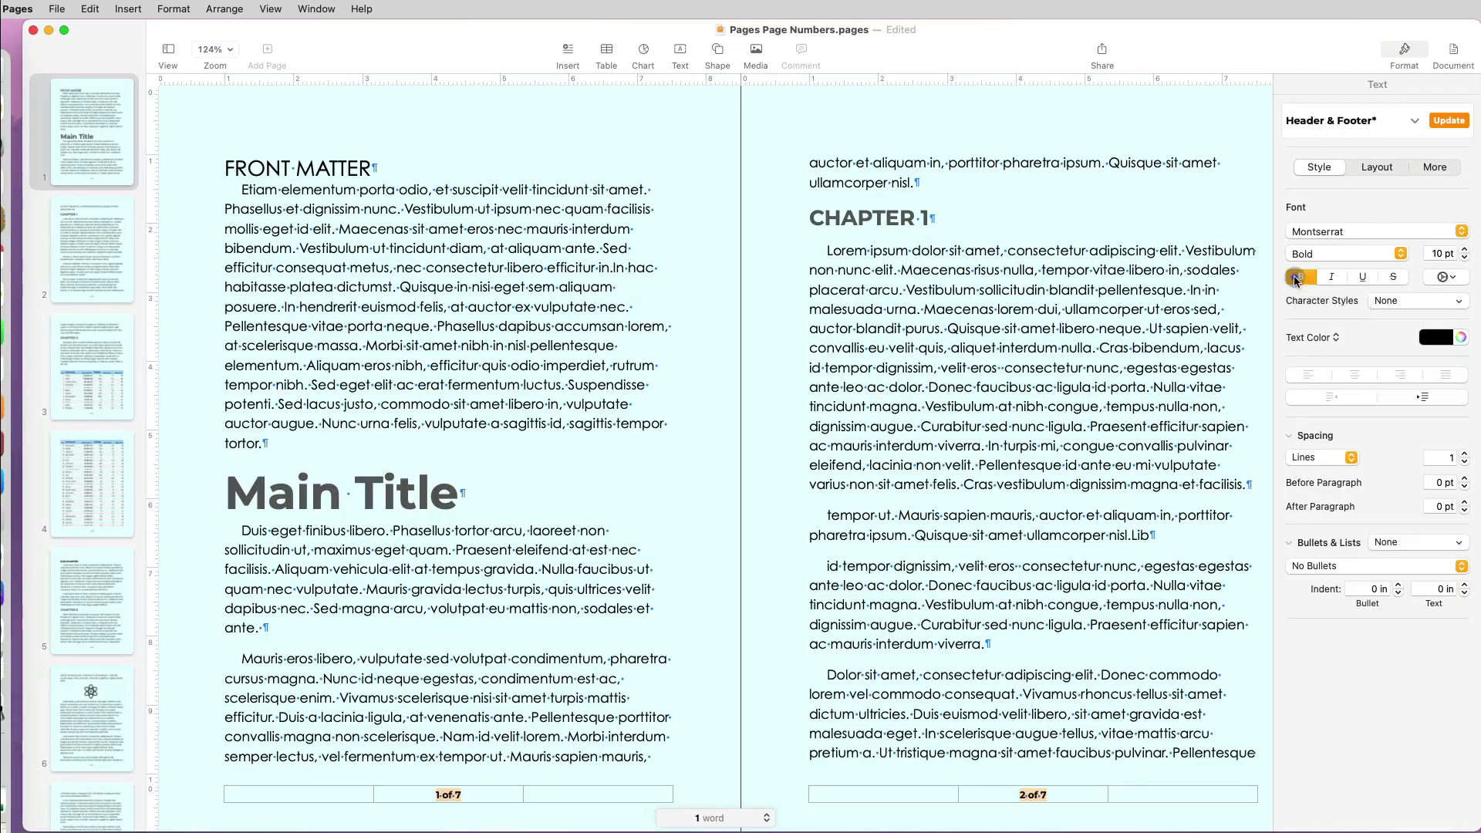
click(1461, 247)
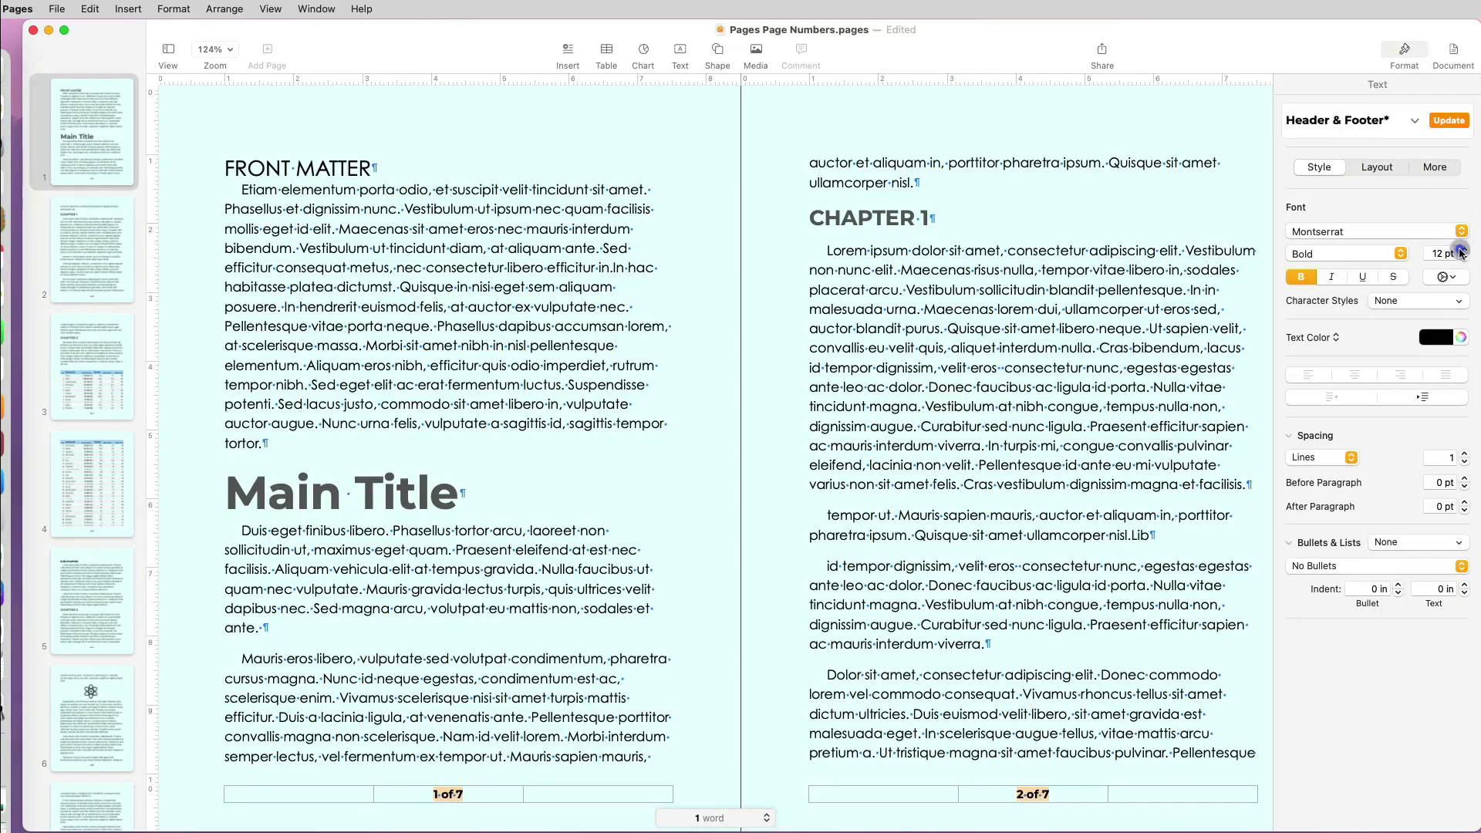
click(1461, 248)
click(1461, 248)
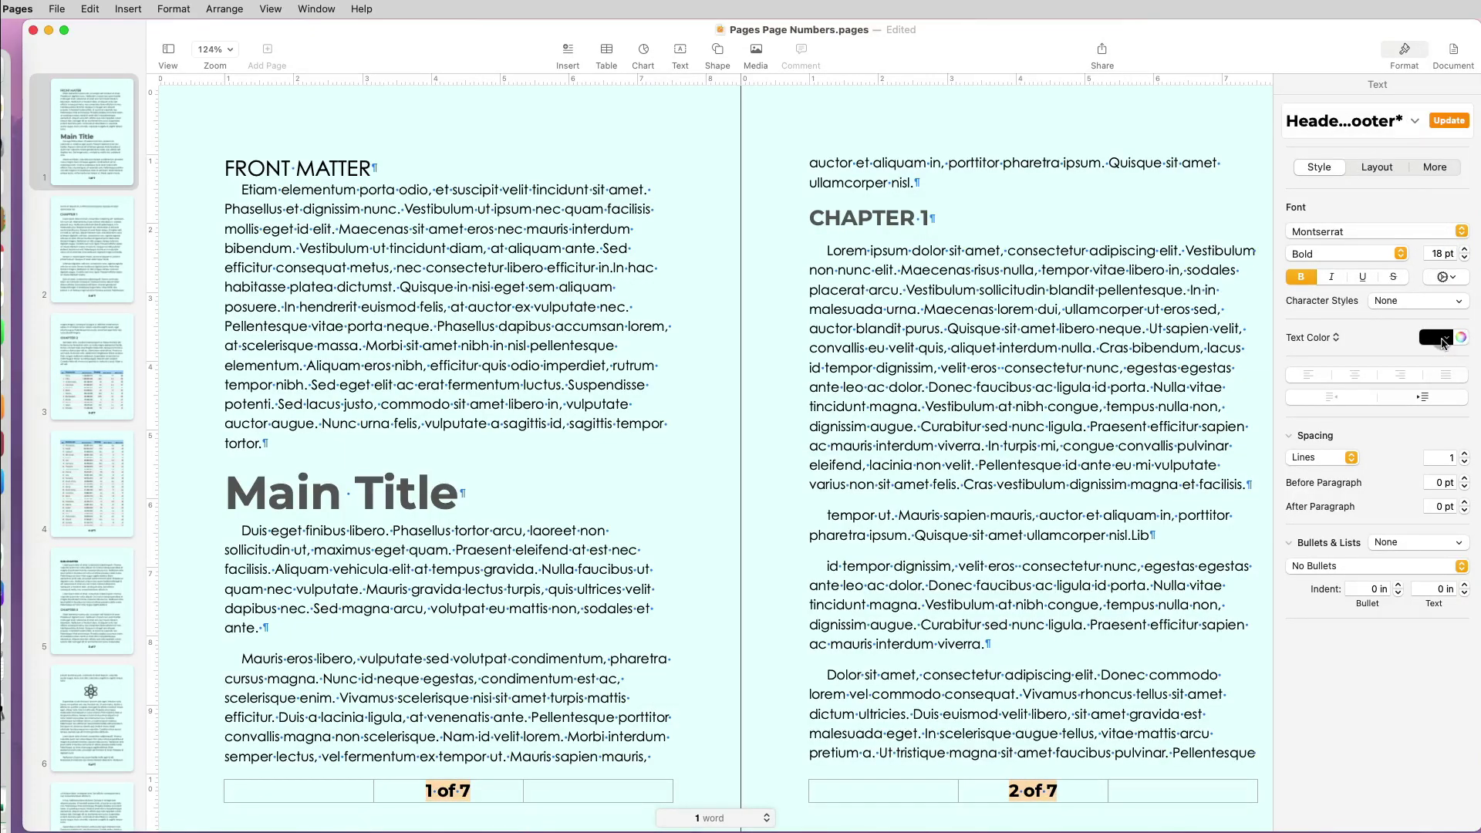
click(1442, 340)
click(1362, 382)
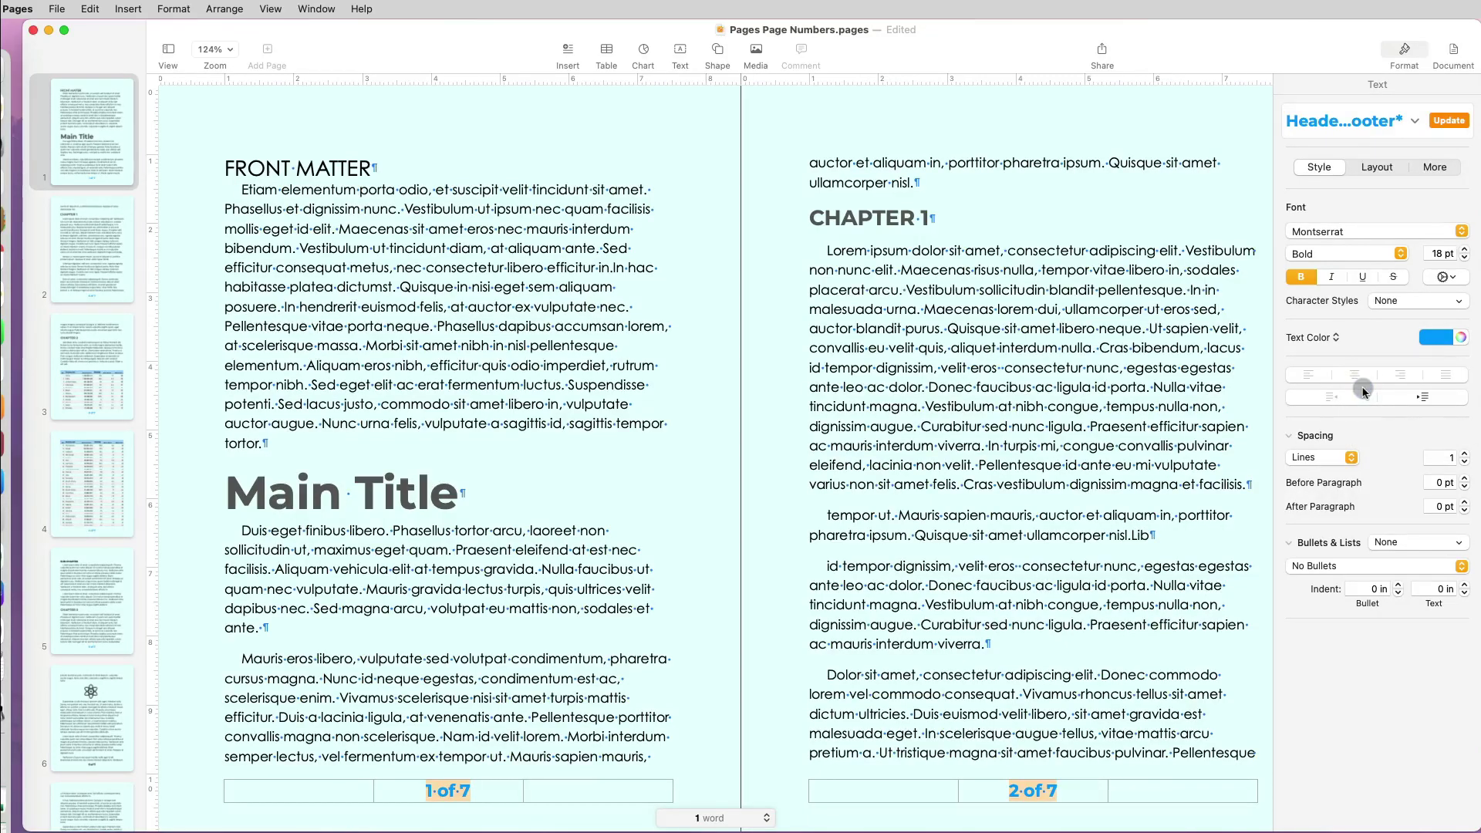
click(1272, 604)
scroll(1249, 624, down, 10)
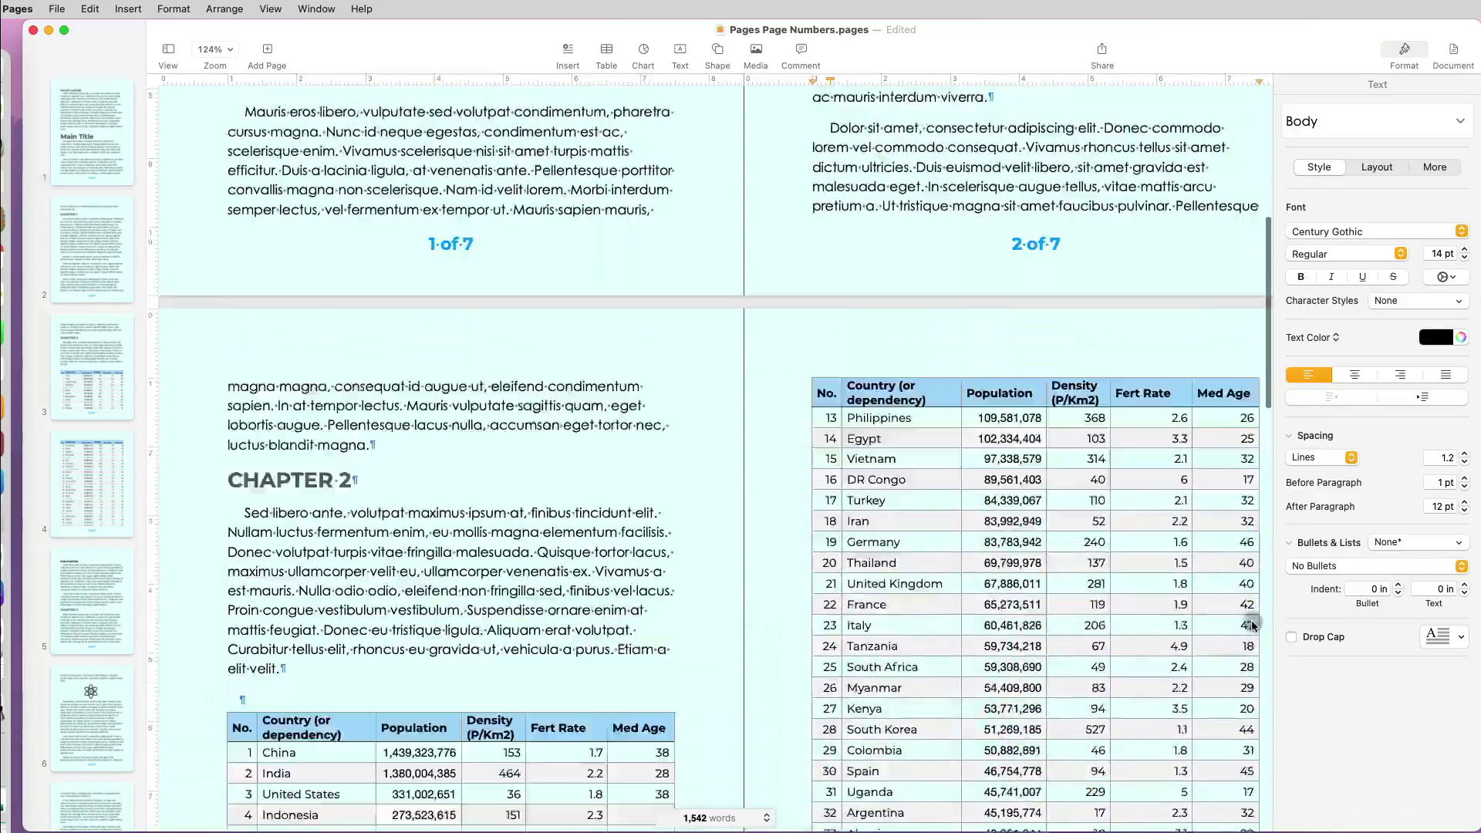
scroll(1251, 626, down, 8)
scroll(1250, 613, down, 8)
scroll(1249, 609, down, 8)
scroll(1250, 610, down, 4)
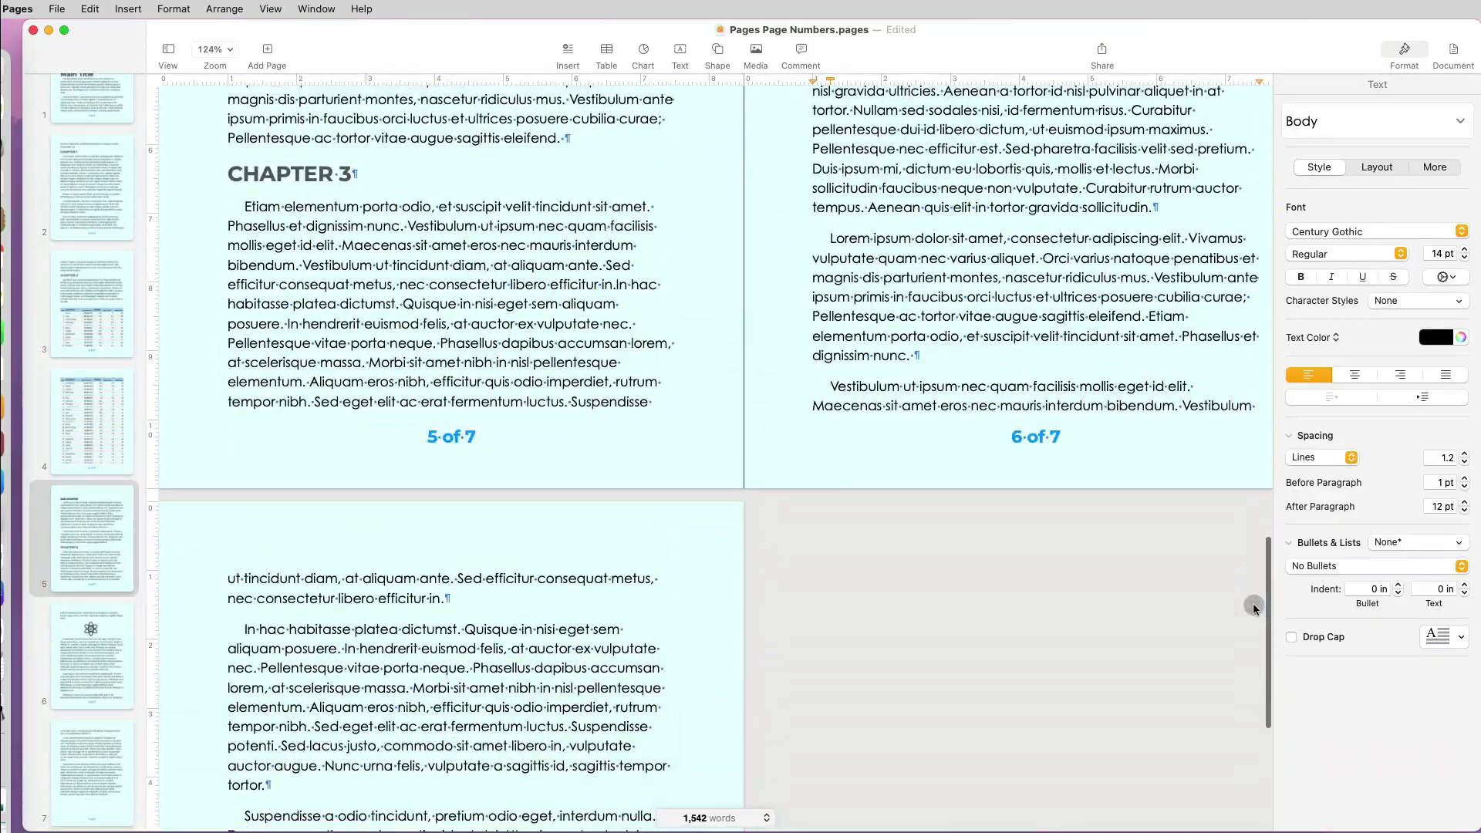
scroll(1252, 603, down, 5)
scroll(1253, 603, down, 3)
scroll(1252, 602, up, 8)
scroll(1253, 602, up, 10)
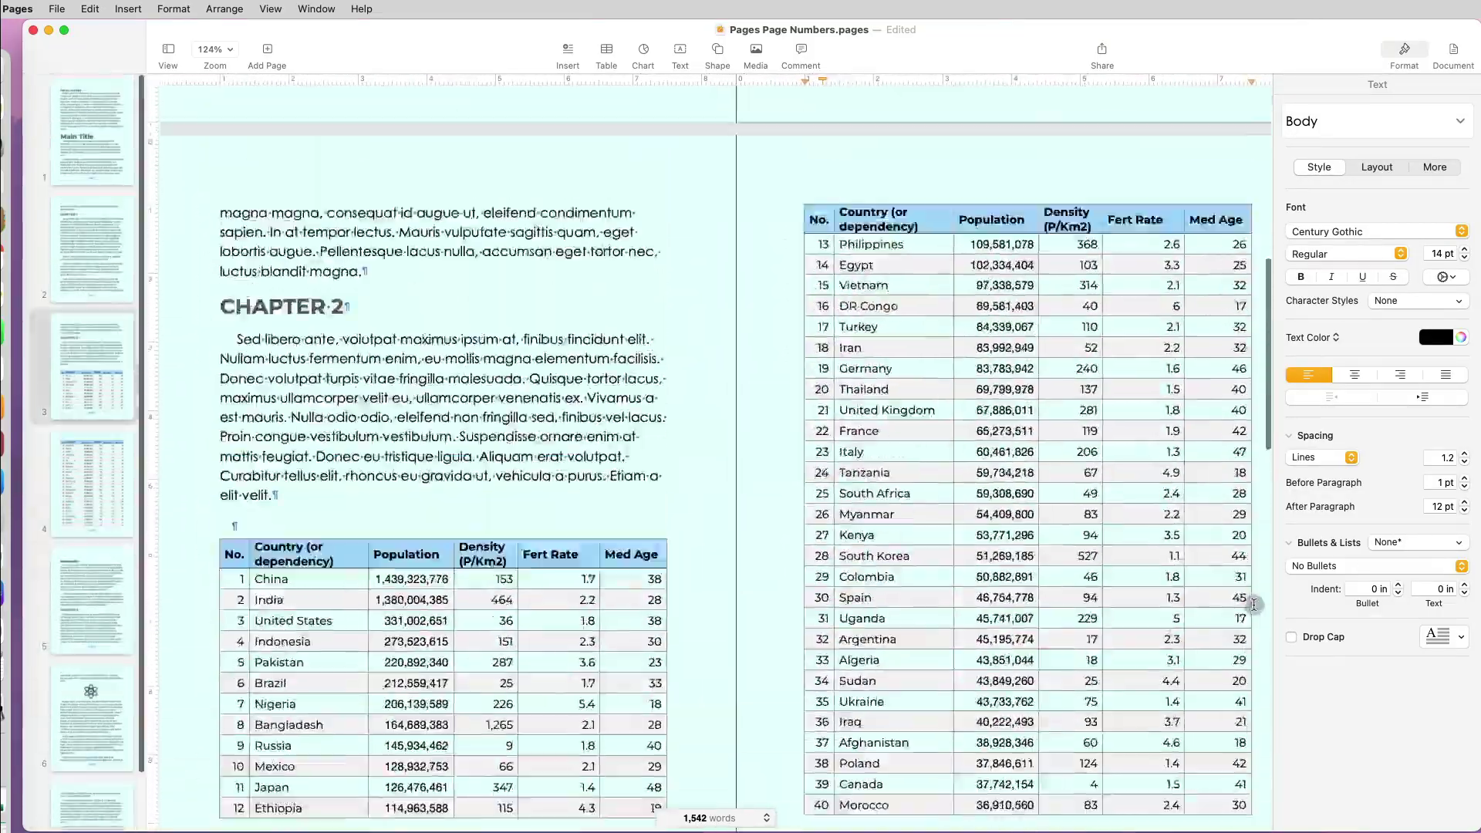
scroll(1254, 603, up, 8)
scroll(1253, 603, up, 5)
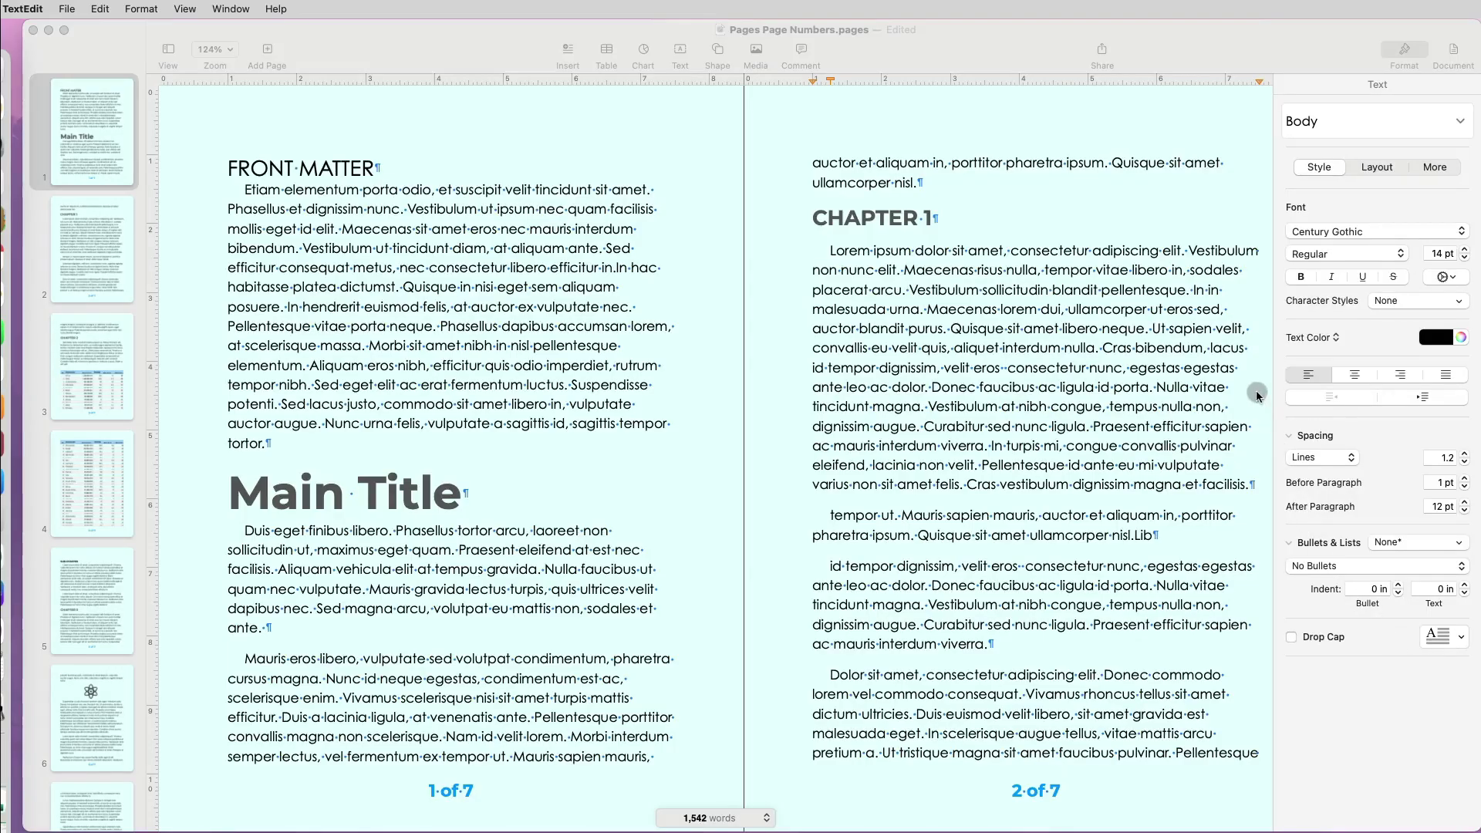
Show the Document settings sidebar again after checking the numbering.
click(1442, 49)
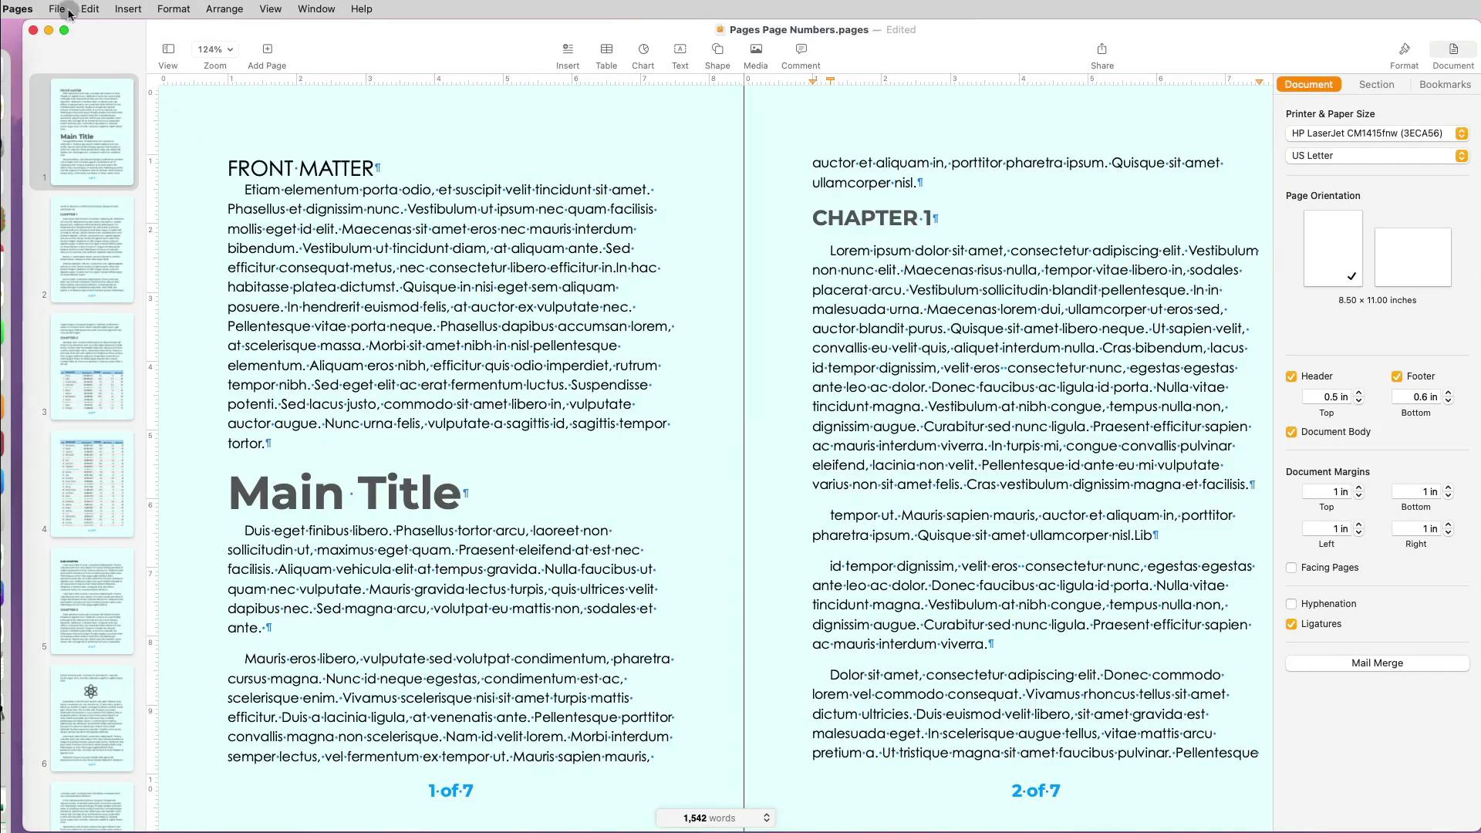
click(33, 9)
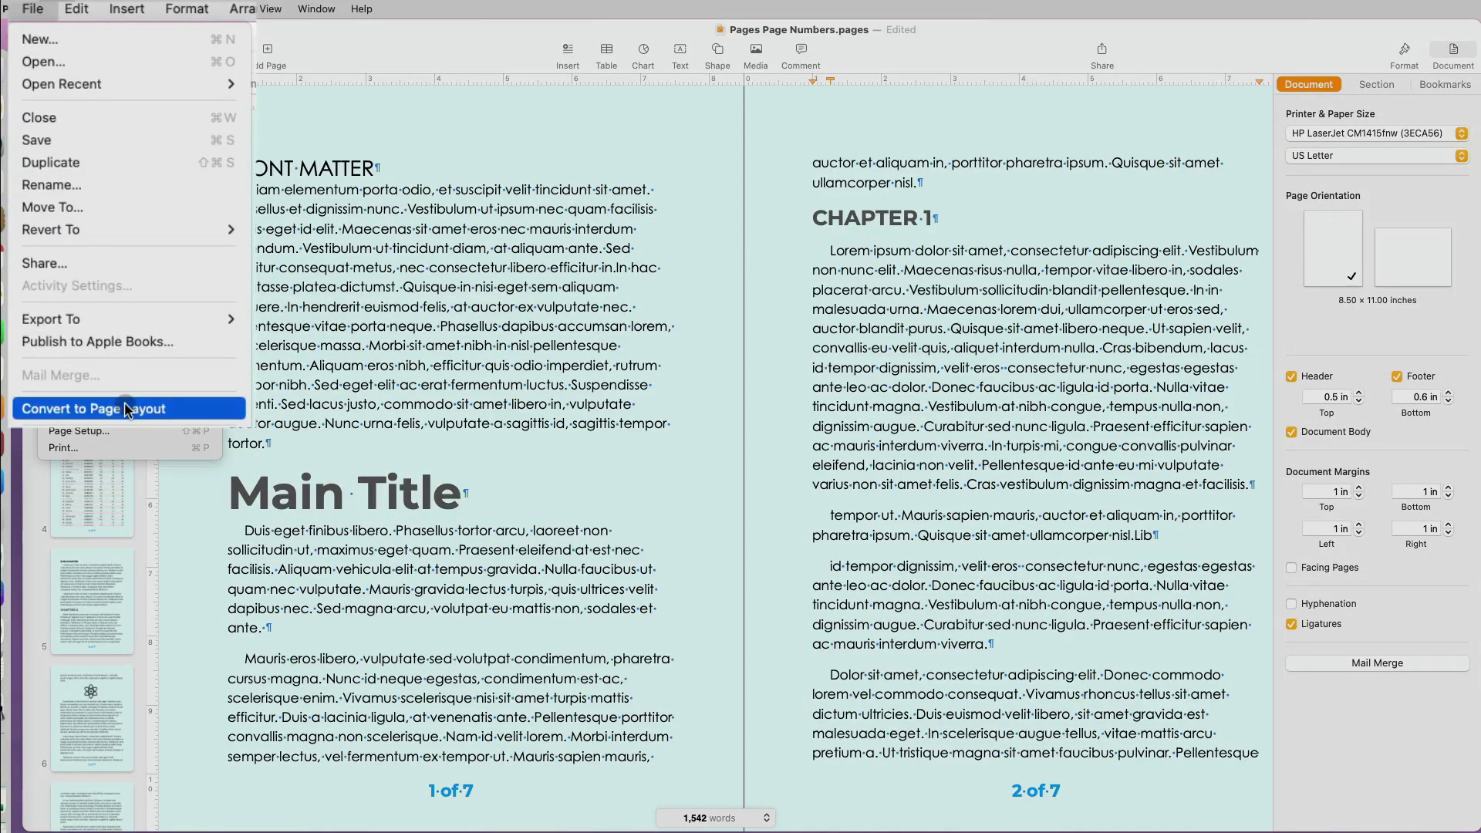
click(128, 409)
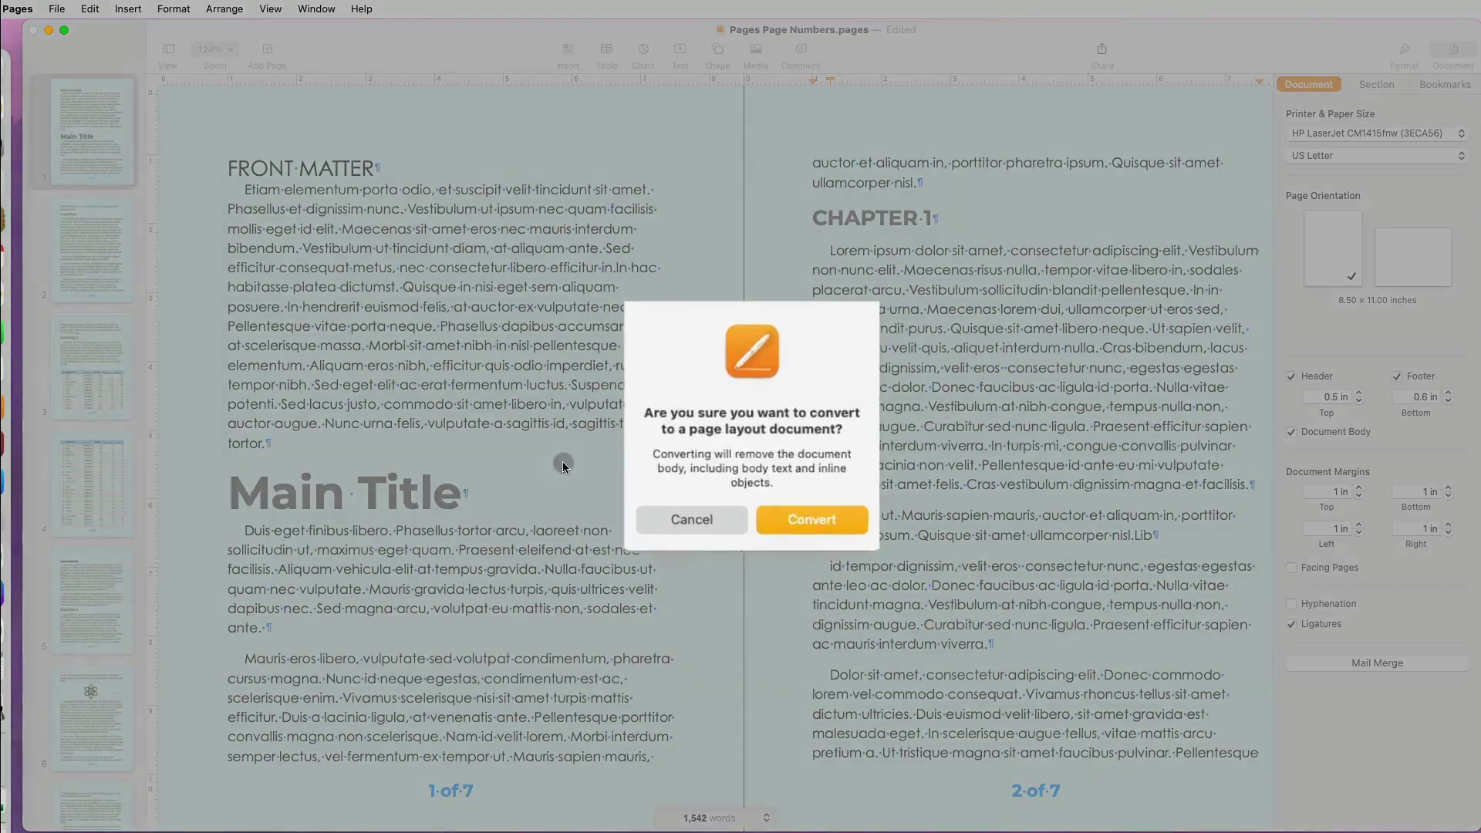
click(684, 519)
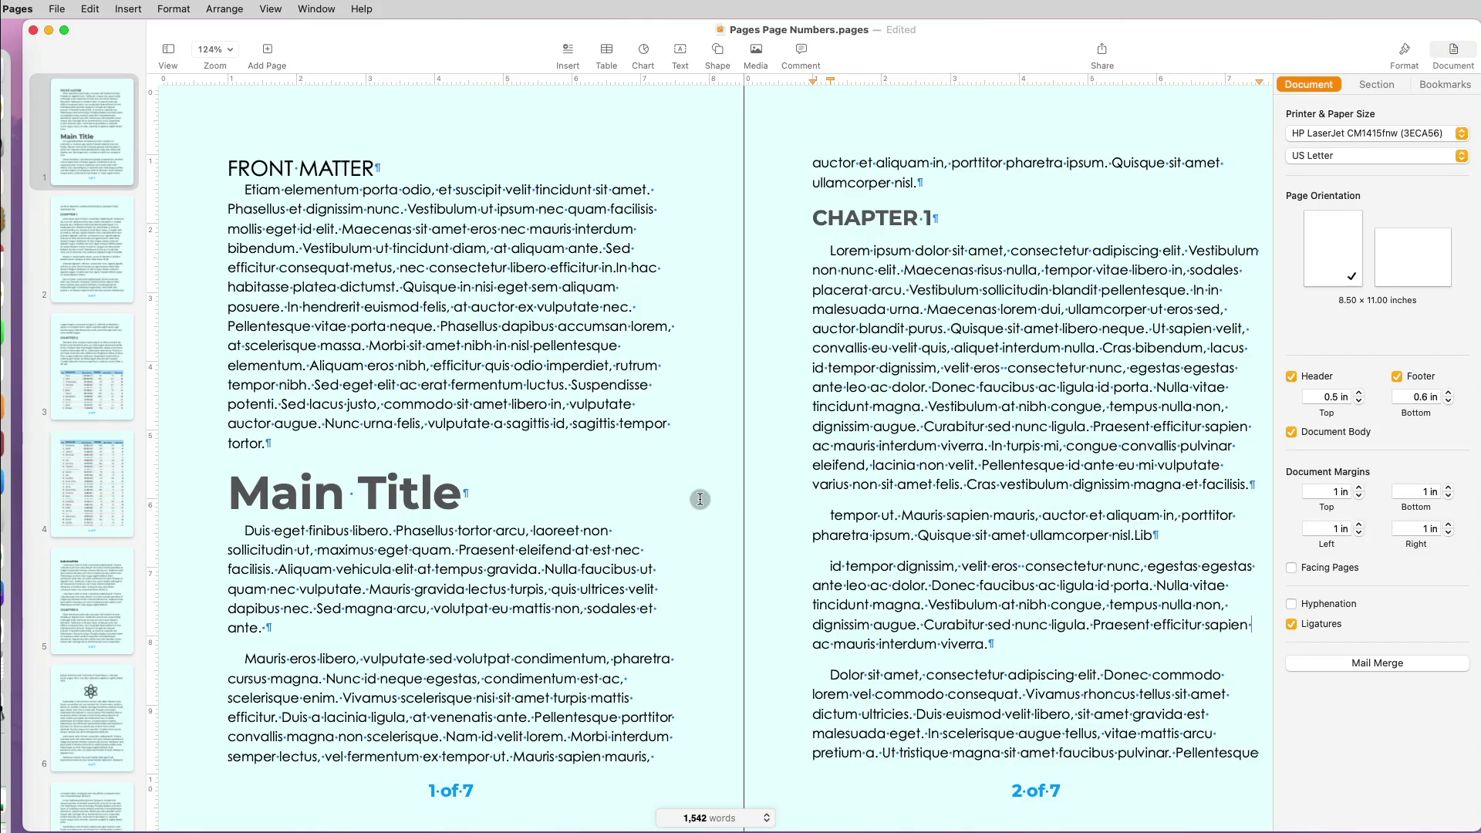
click(80, 151)
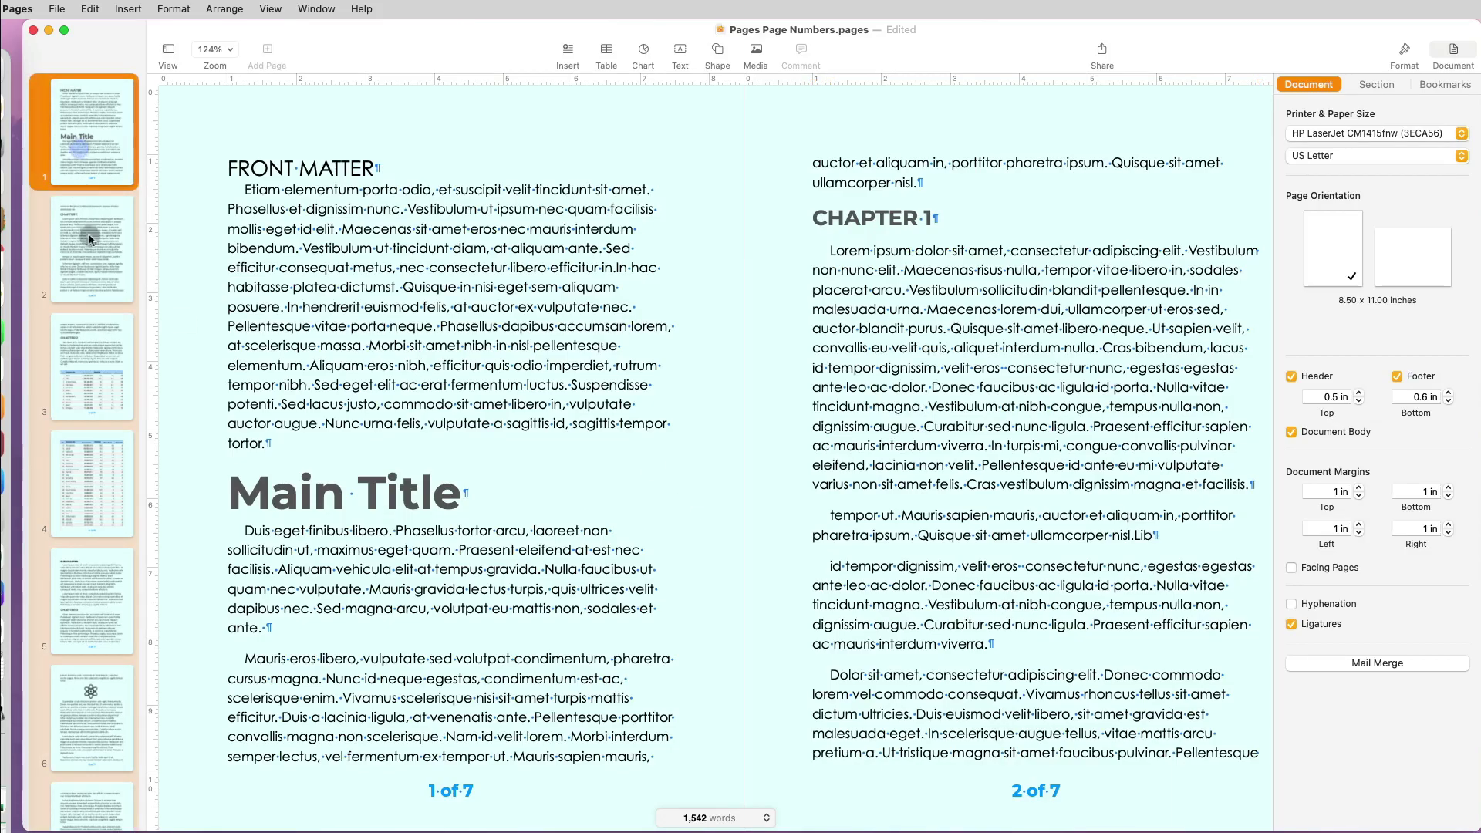
scroll(95, 322, up, 1)
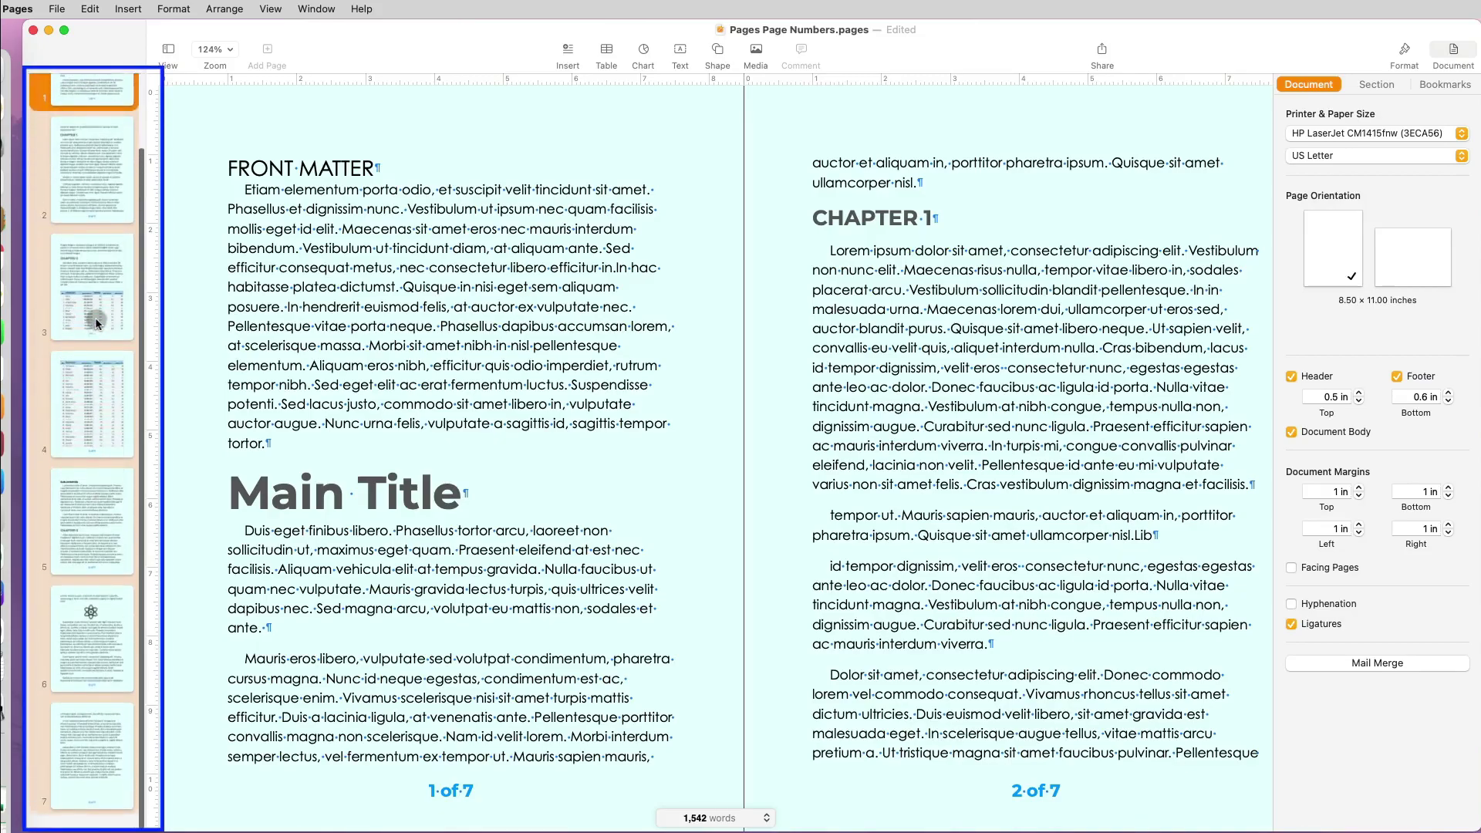
scroll(96, 317, up, 1)
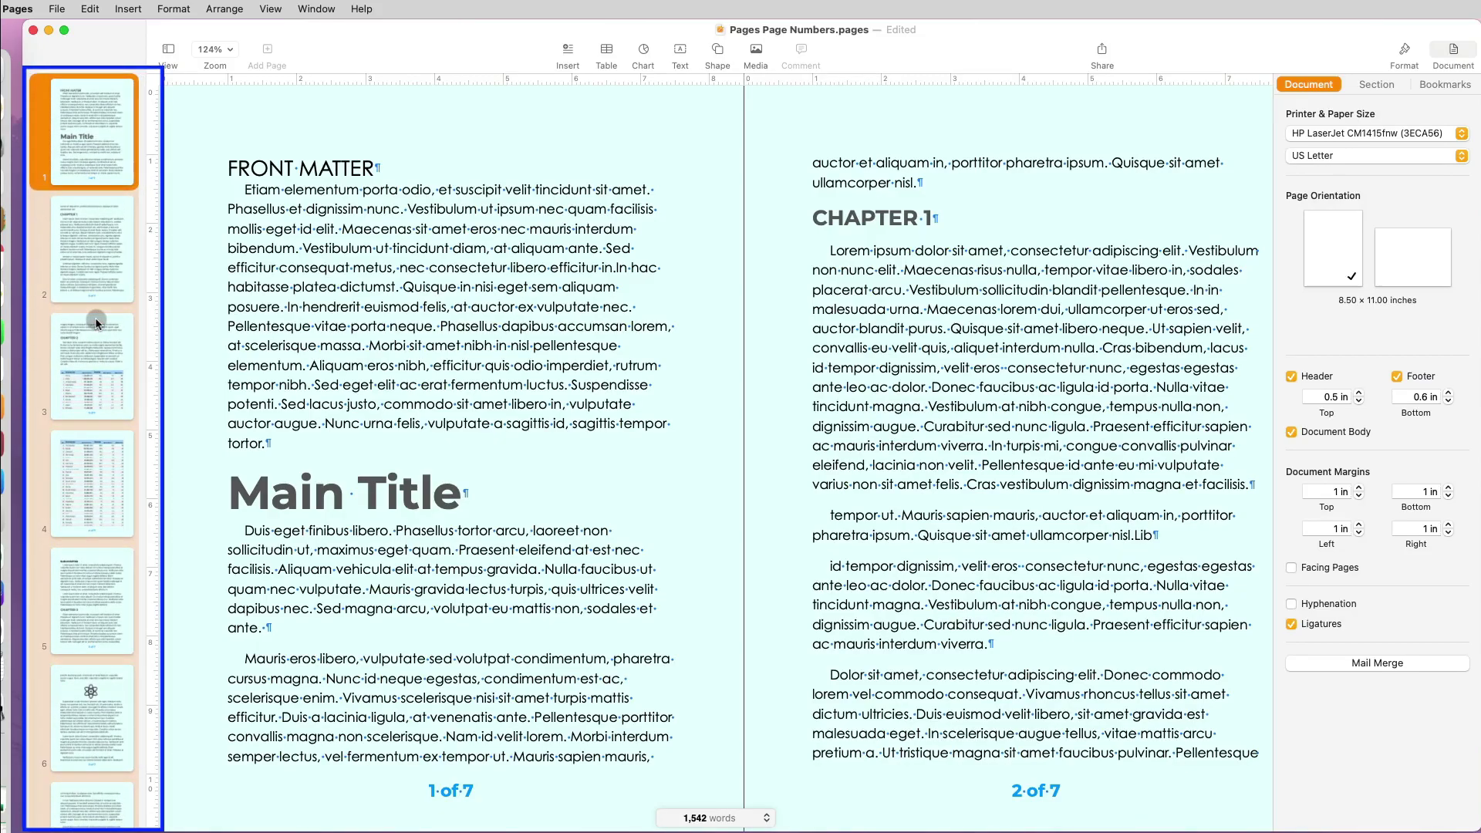
click(333, 294)
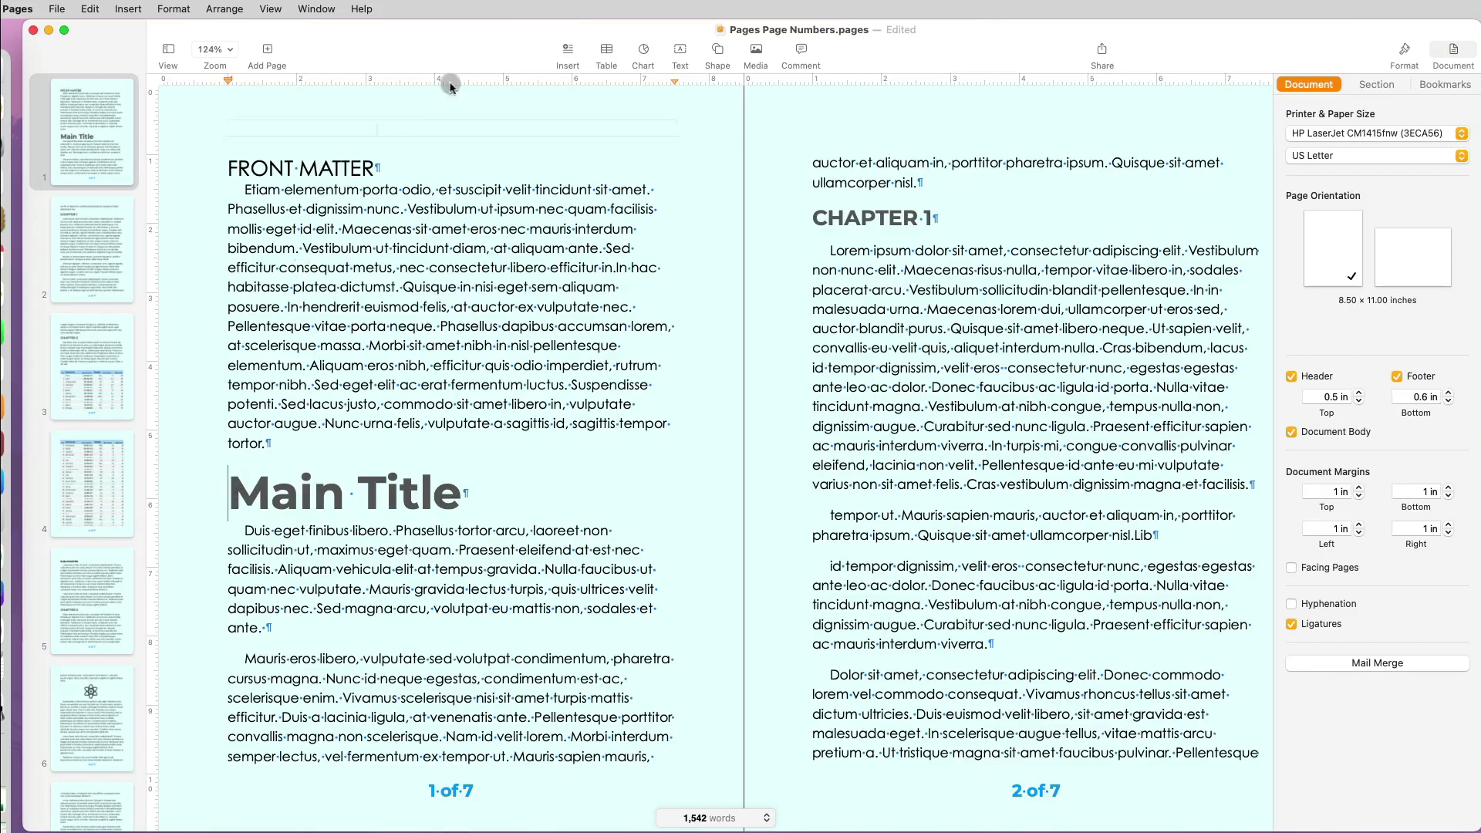
Insert section breaks before Main Title, Chapter 1 and Chapter 2.
click(569, 52)
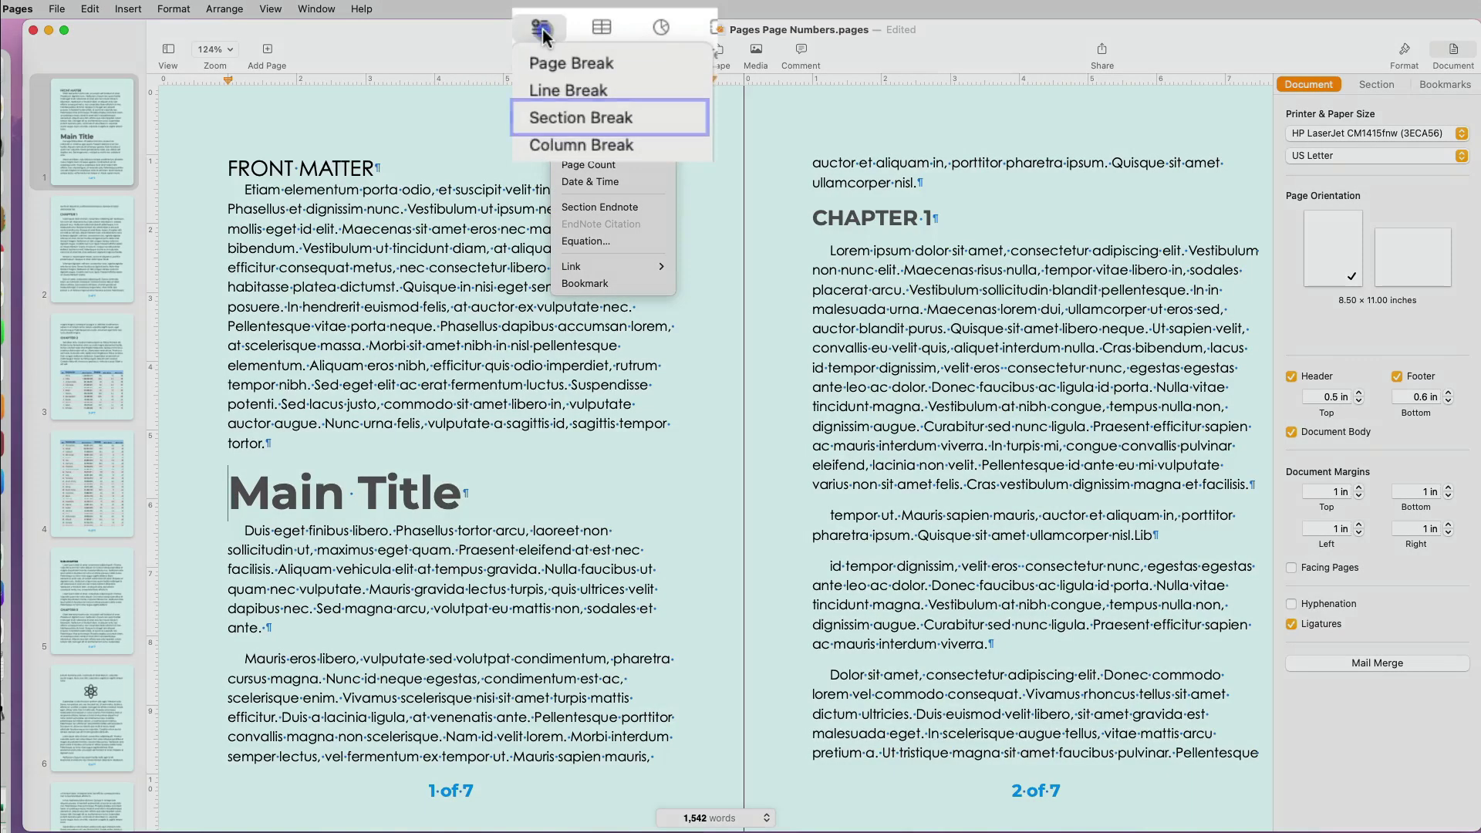
click(575, 120)
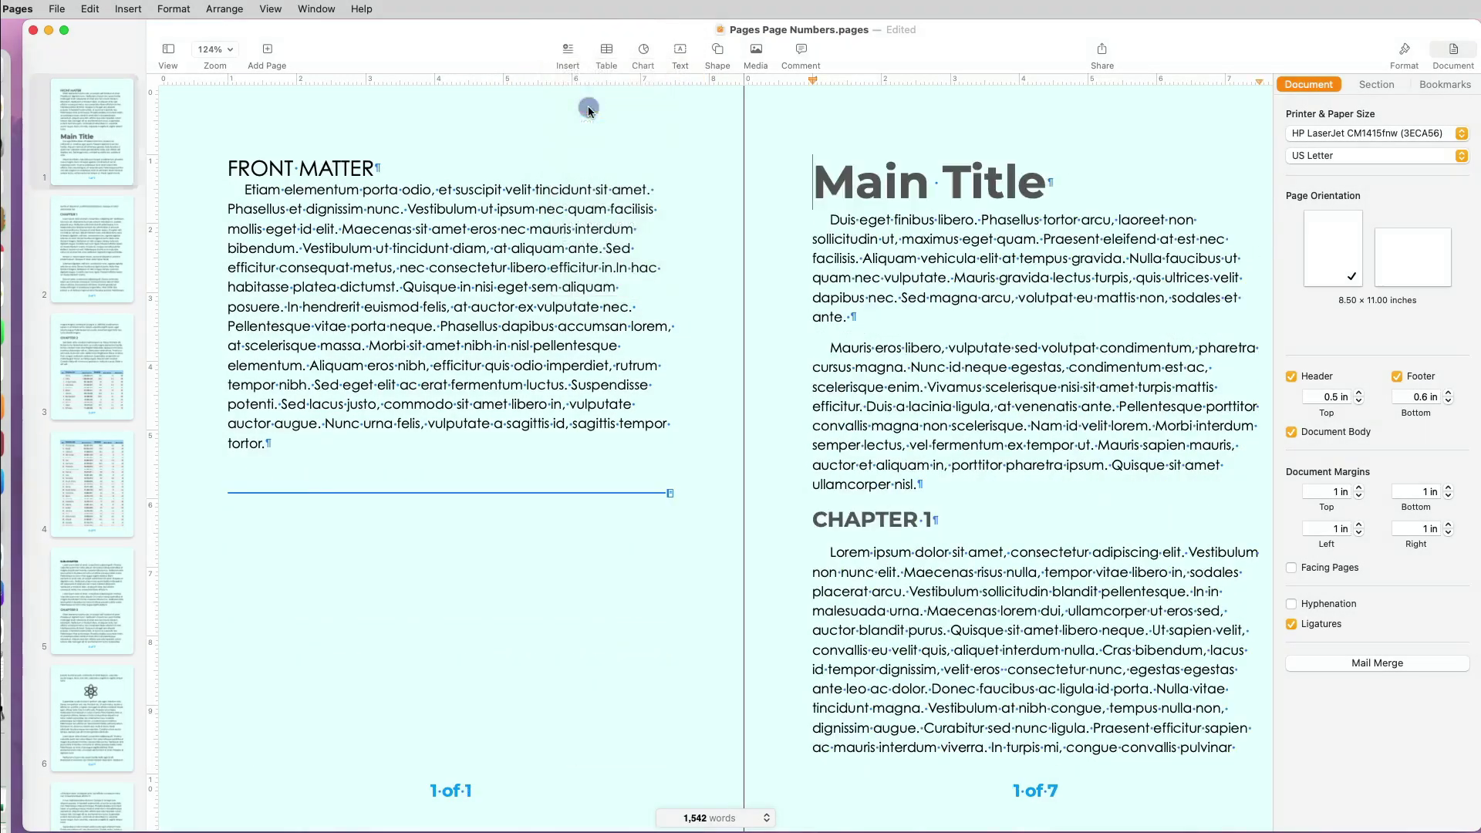
click(103, 10)
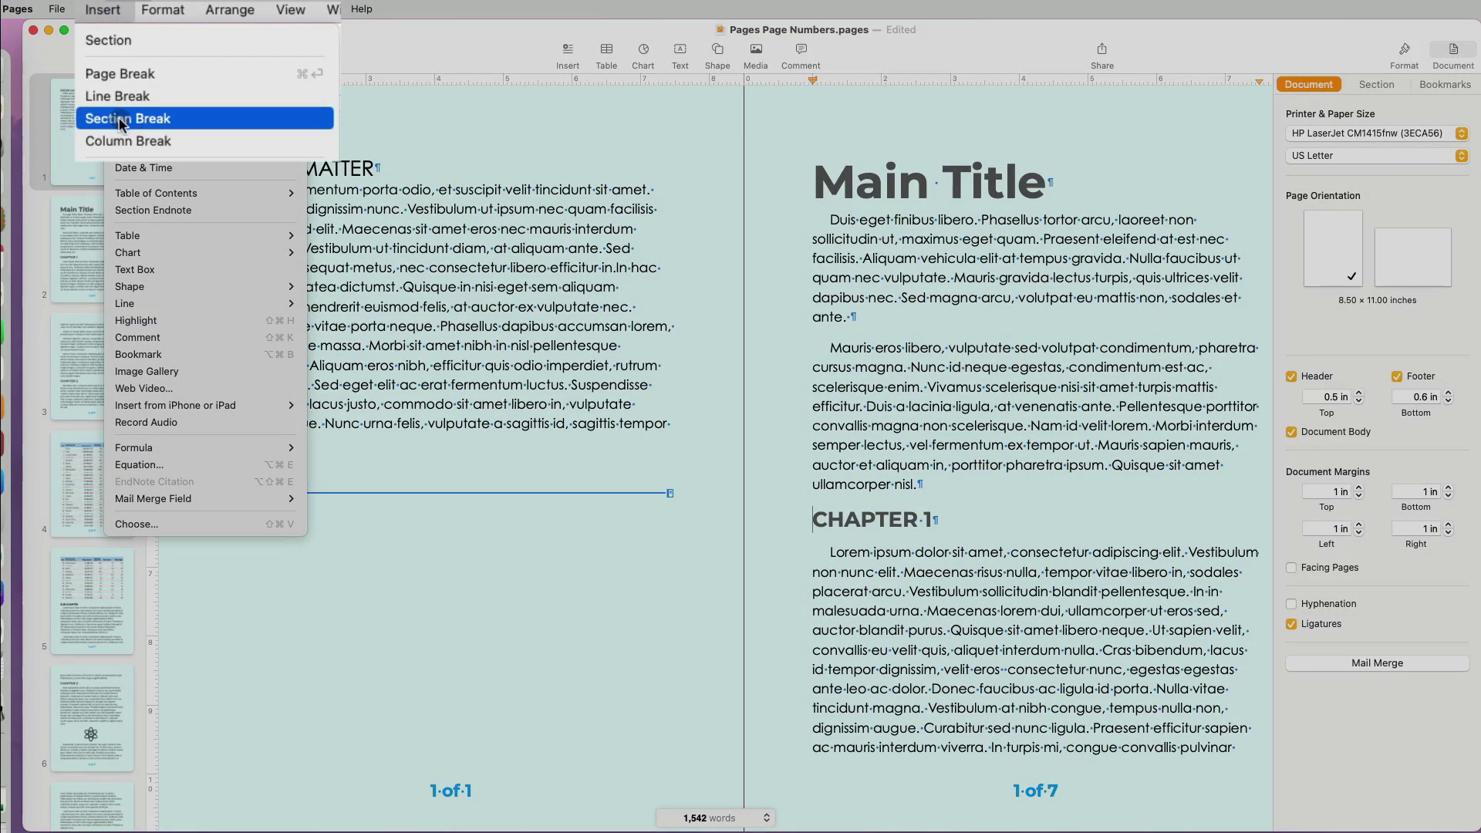
click(121, 119)
scroll(588, 232, down, 8)
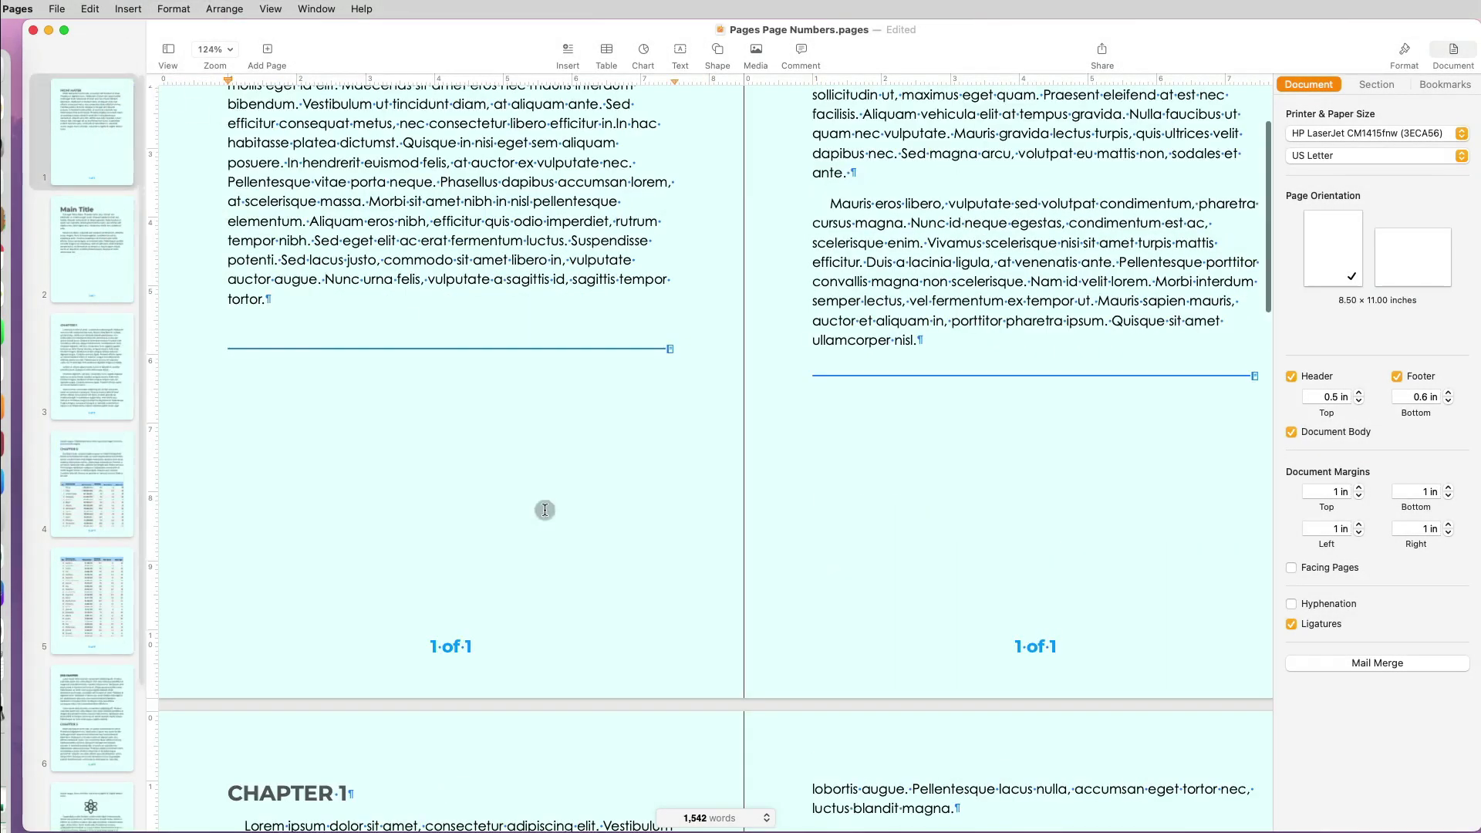
scroll(588, 231, down, 8)
click(567, 53)
click(575, 120)
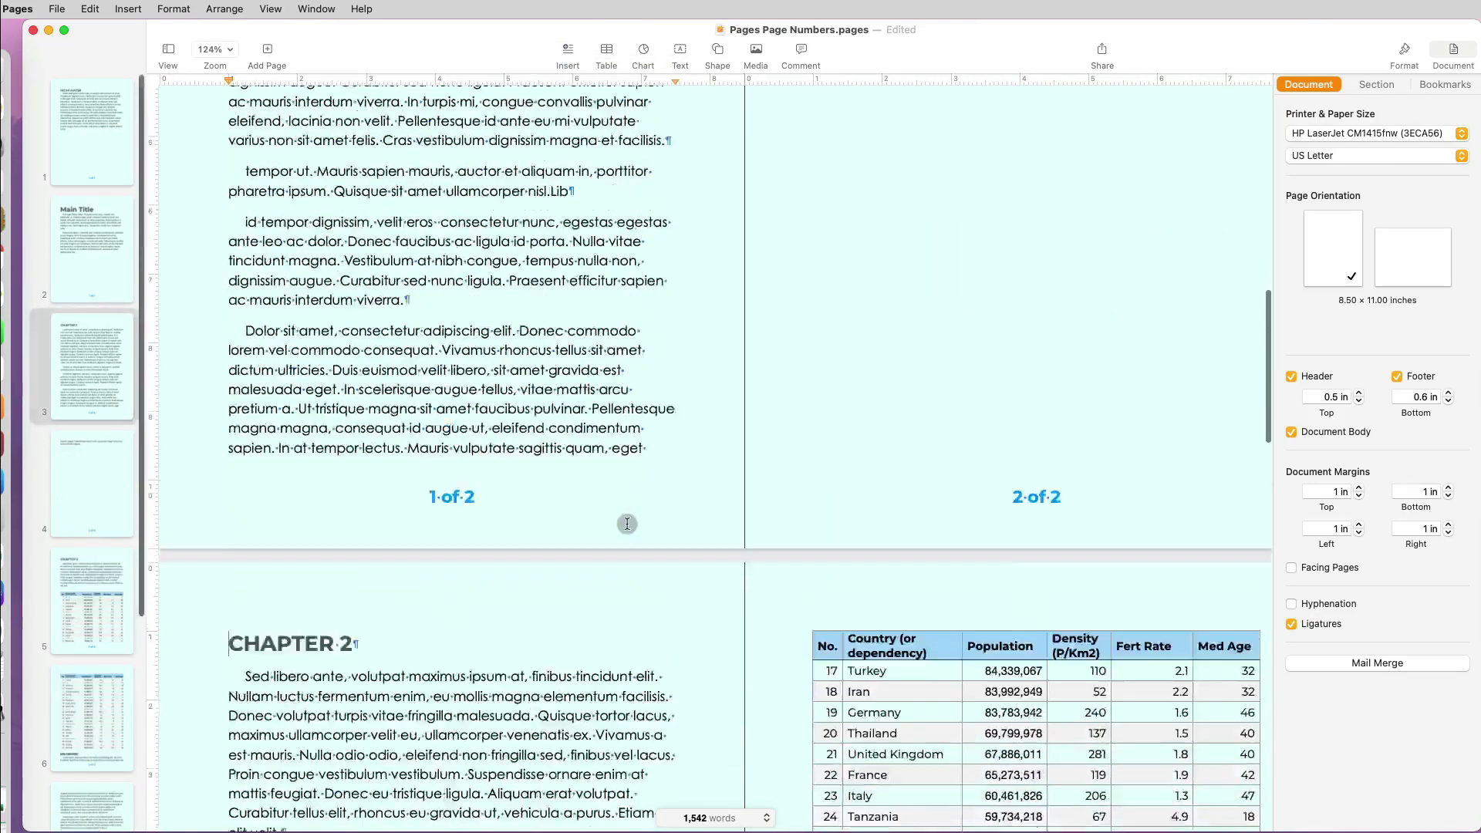
scroll(624, 463, down, 8)
scroll(624, 522, down, 8)
Insert a section break before CHAPTER 3.
click(229, 589)
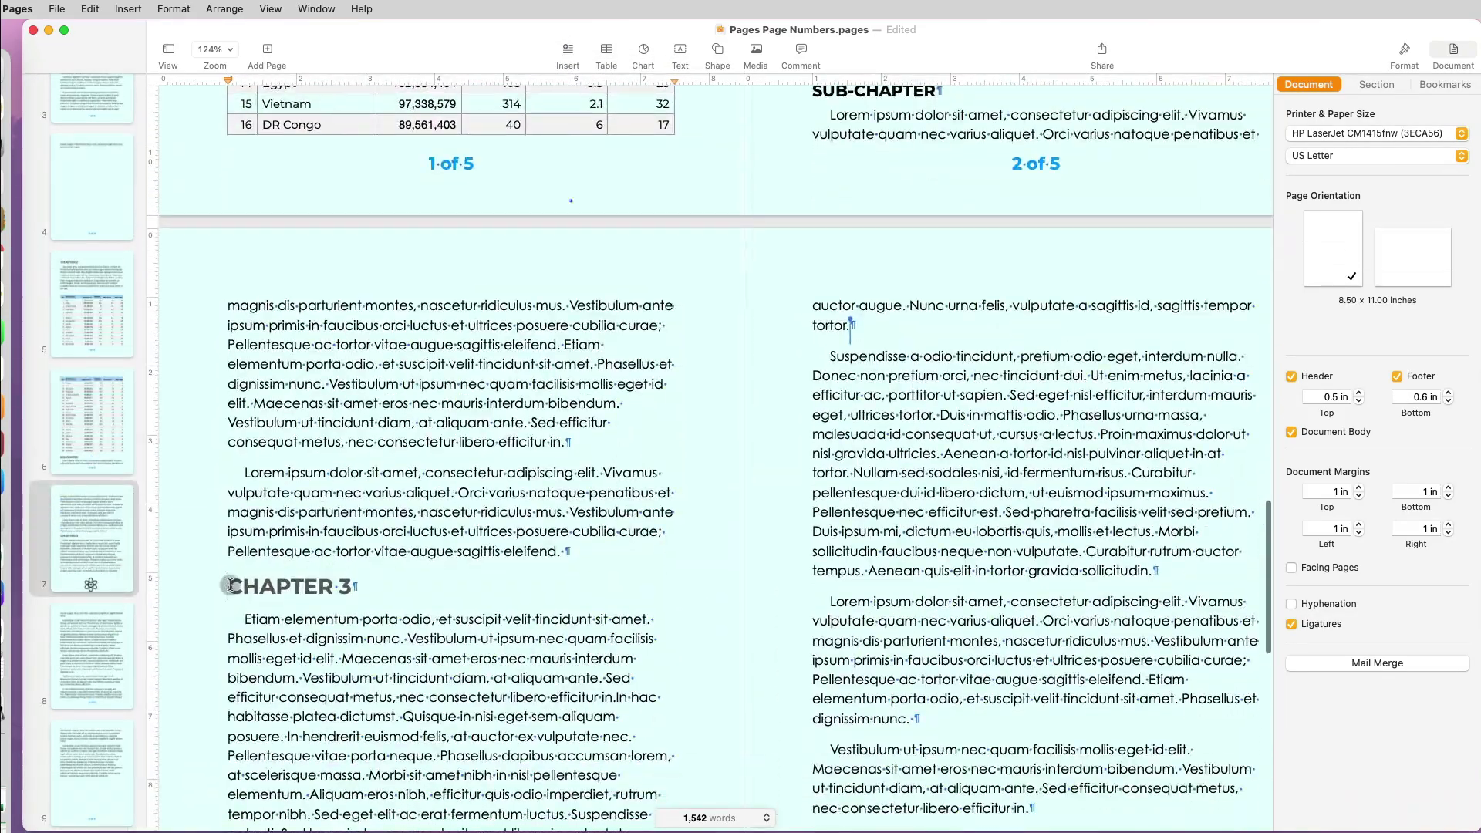
click(568, 52)
click(601, 105)
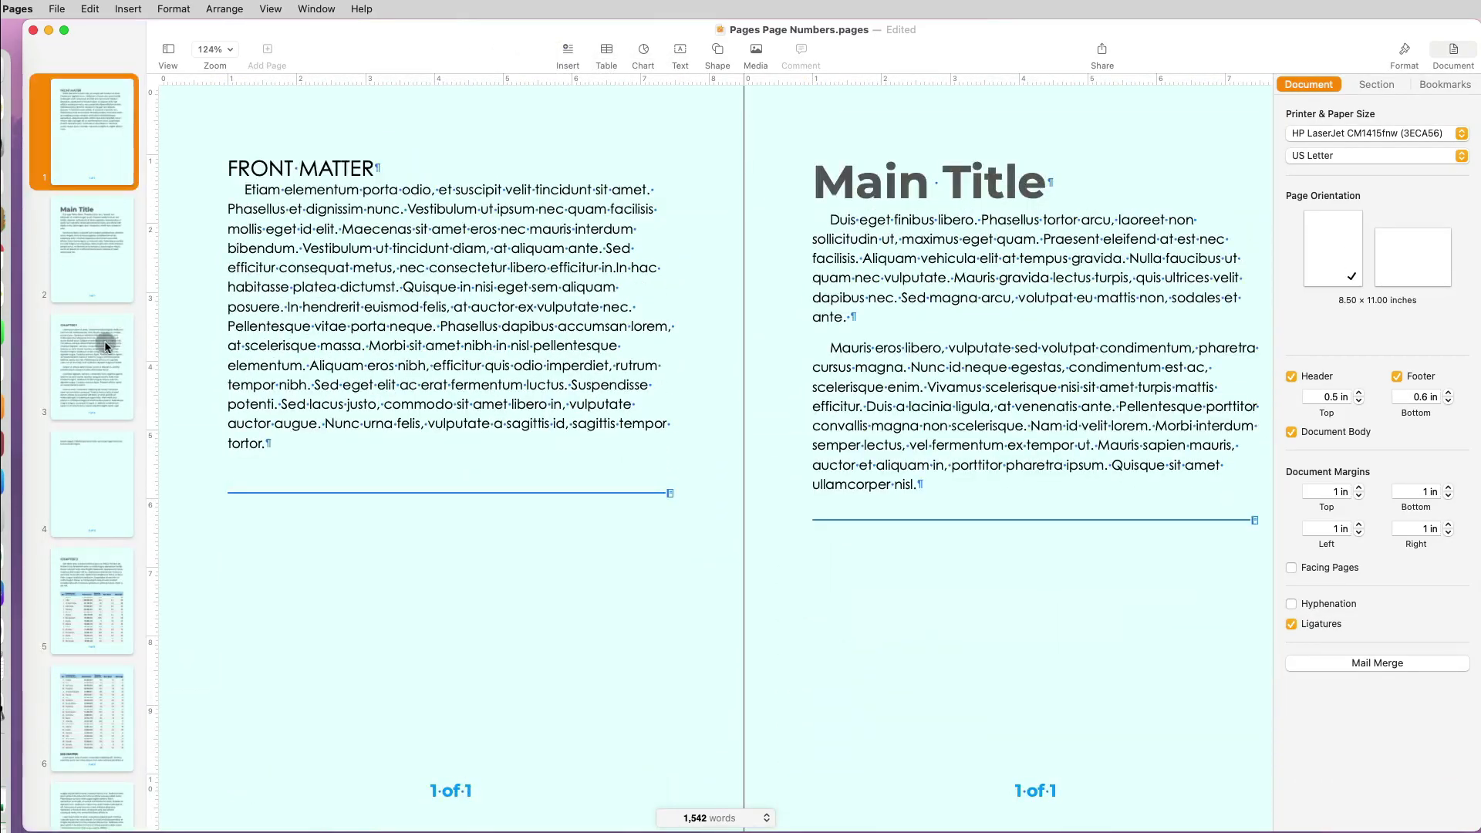
Review each section via the page thumbnails, then show the Document sidebar from the front matter.
click(253, 209)
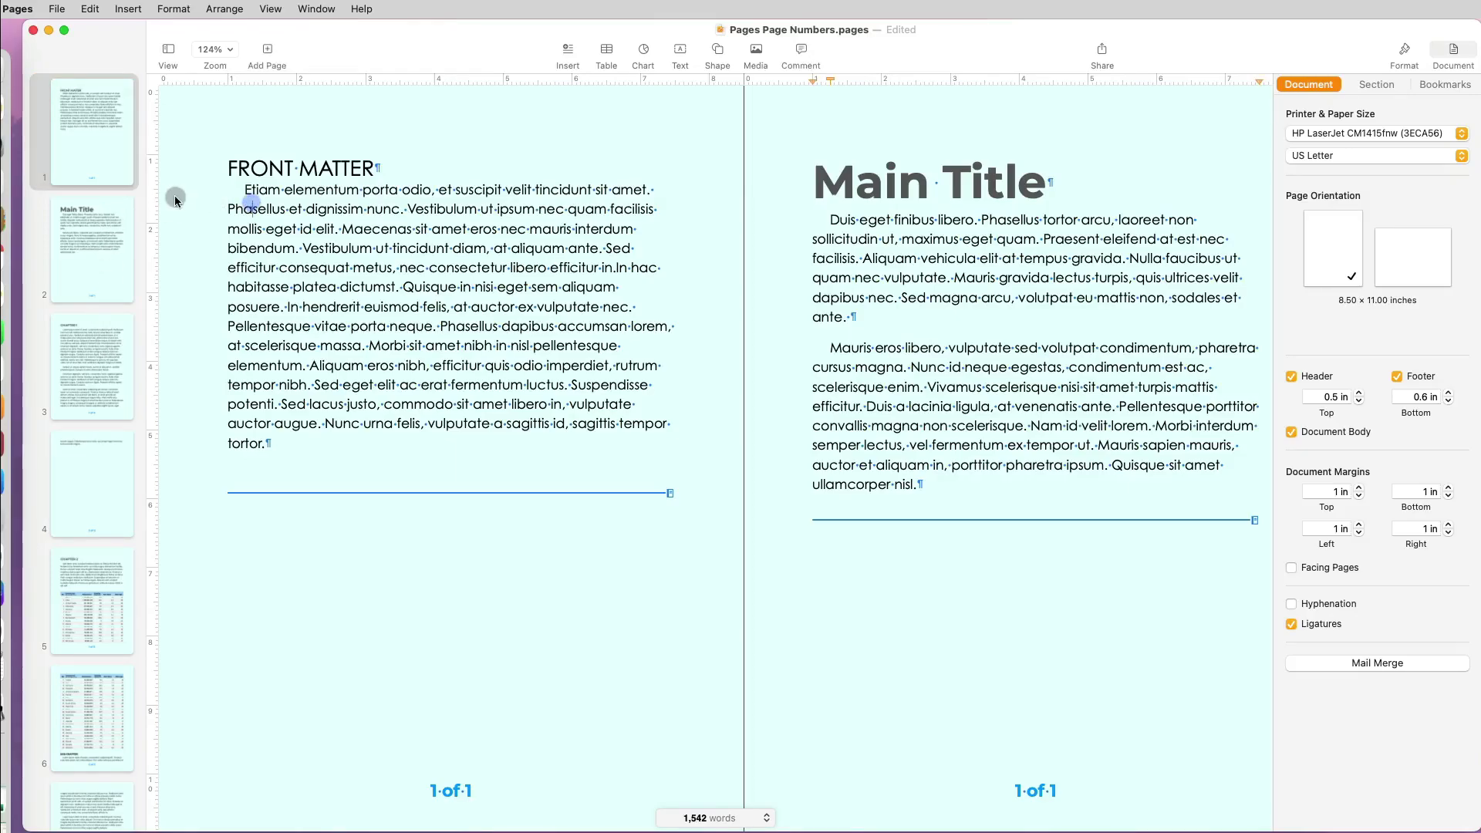
click(110, 130)
click(95, 370)
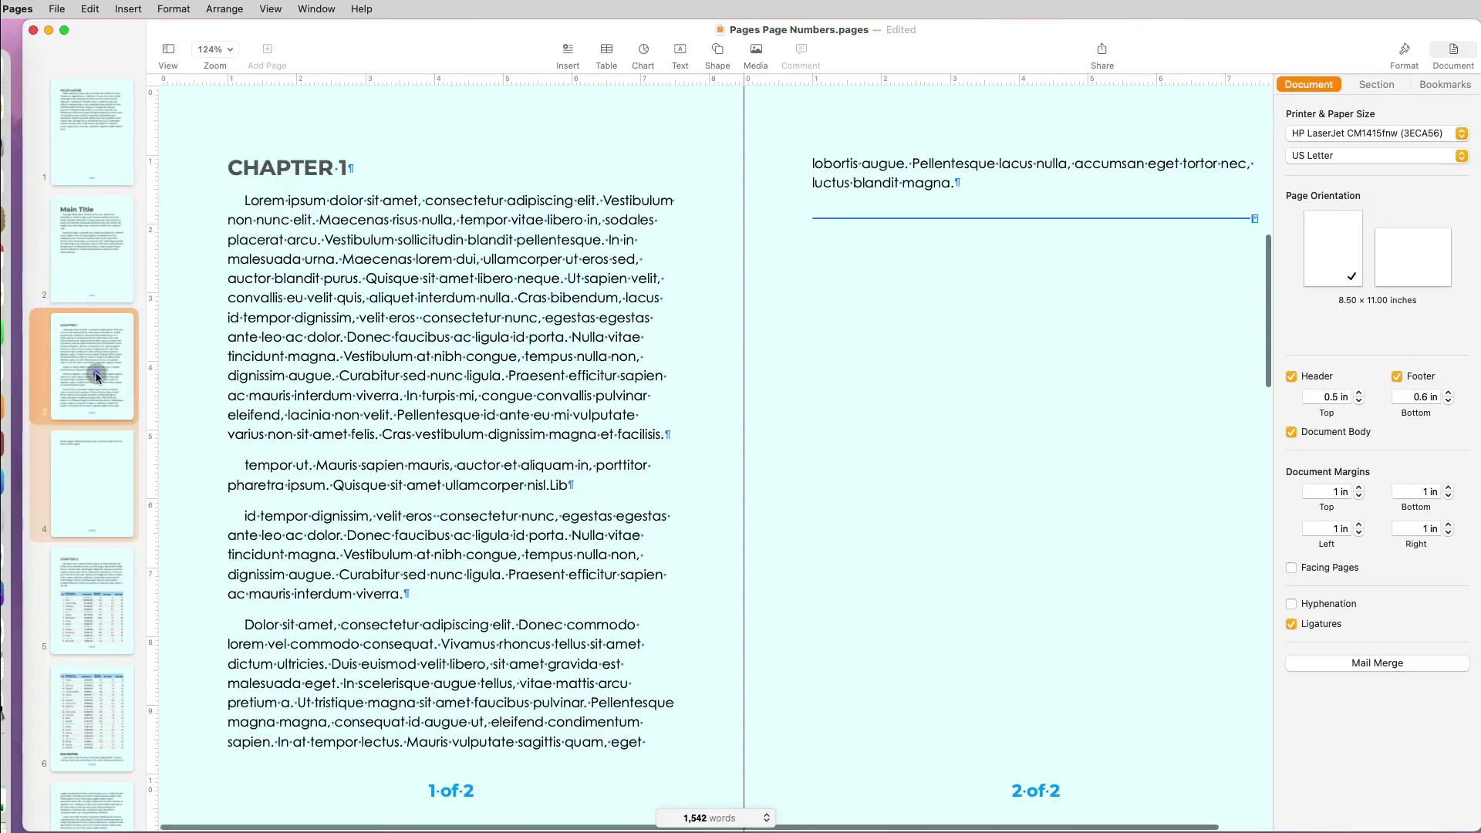
click(96, 586)
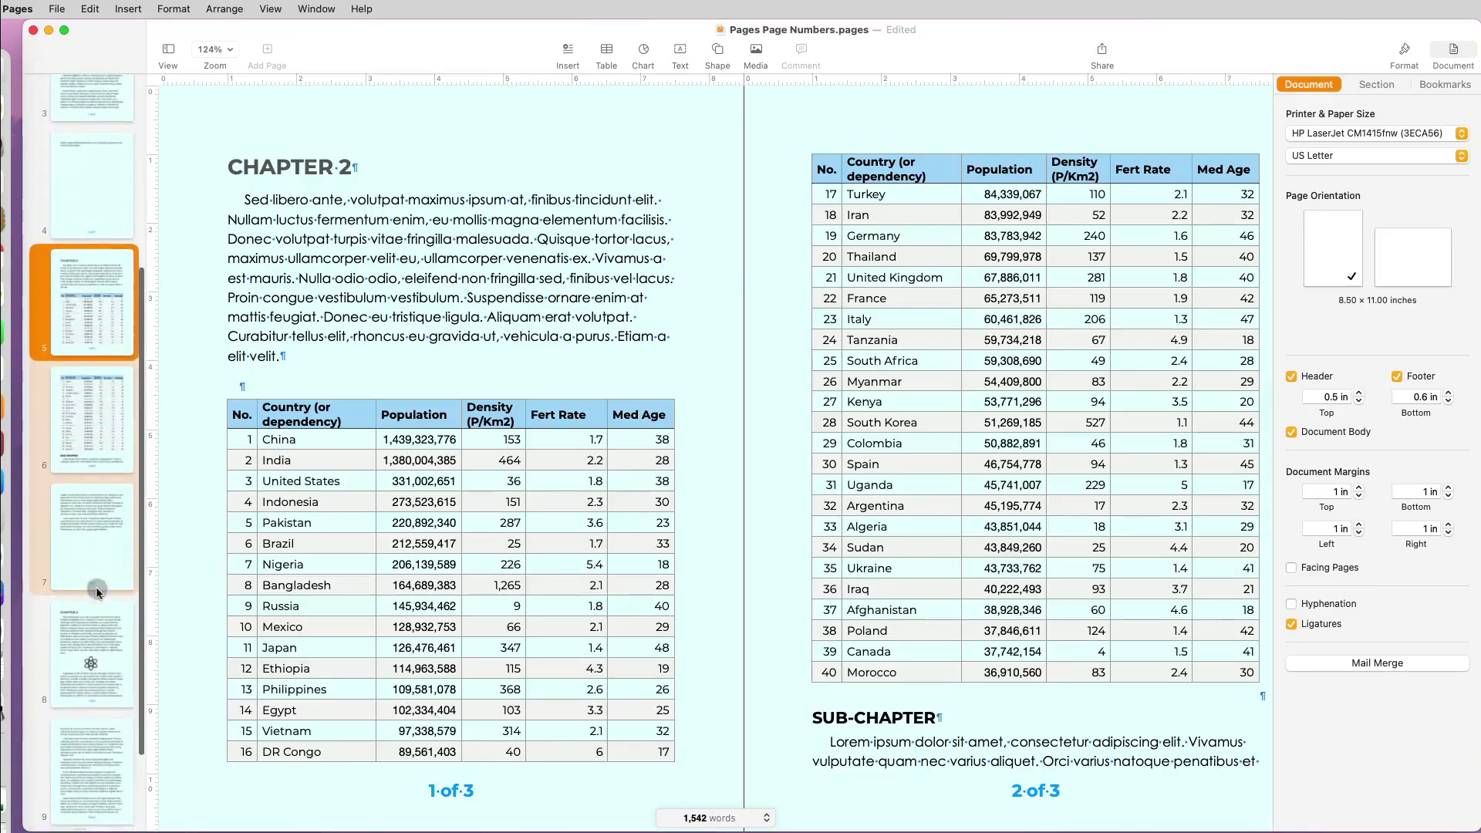
click(96, 648)
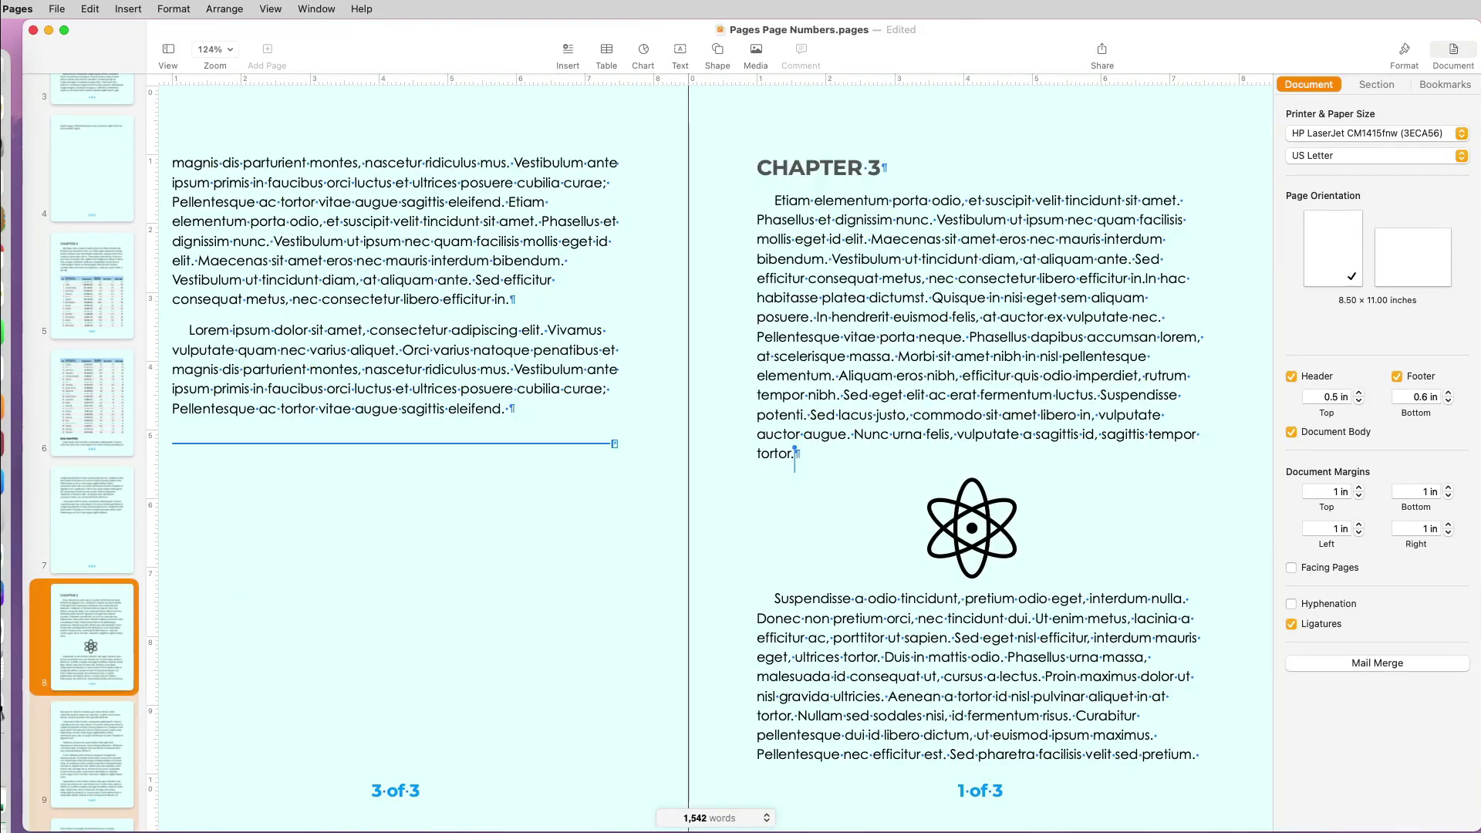
key(super+Tab)
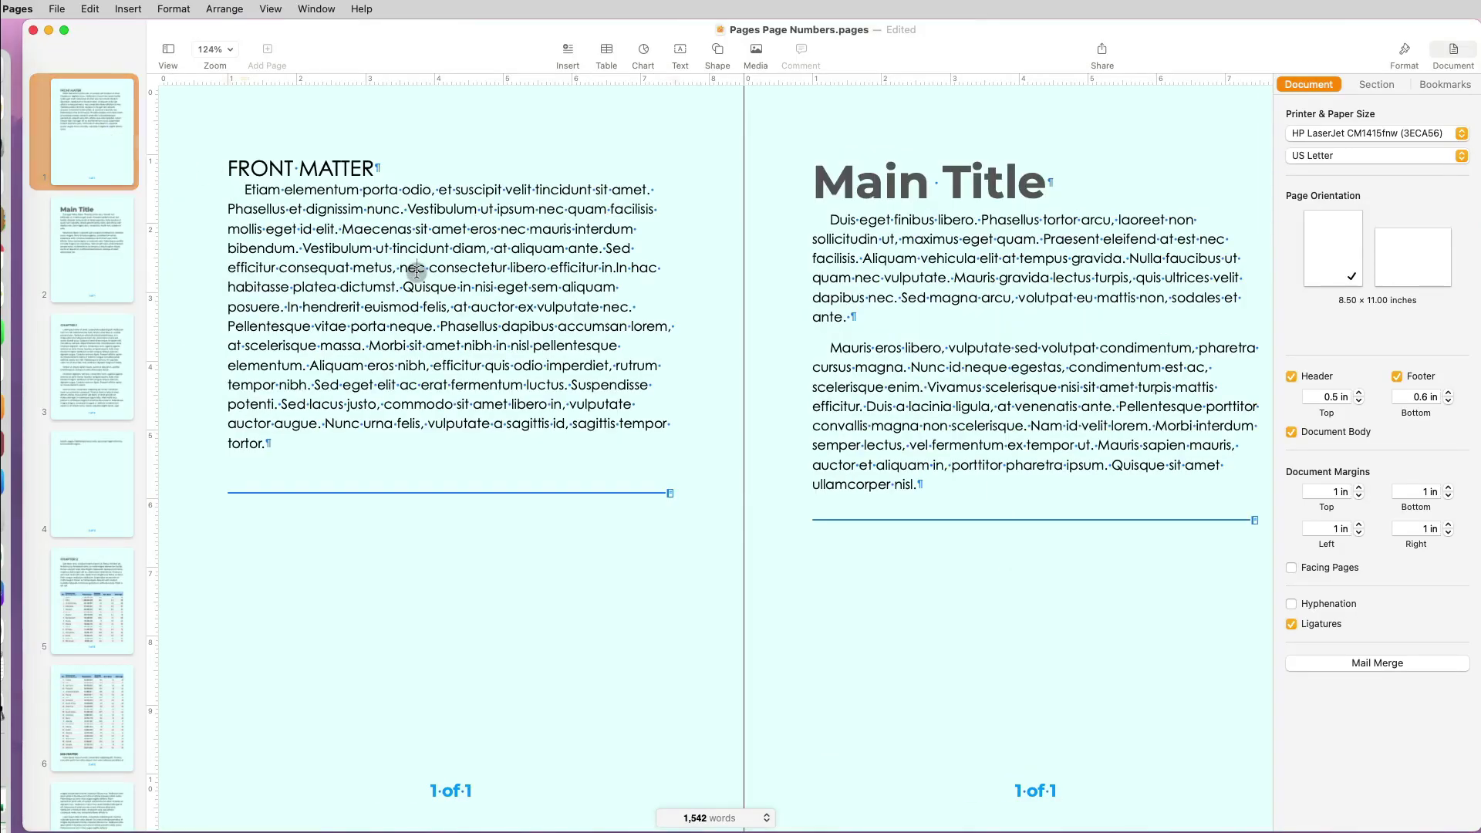
click(414, 270)
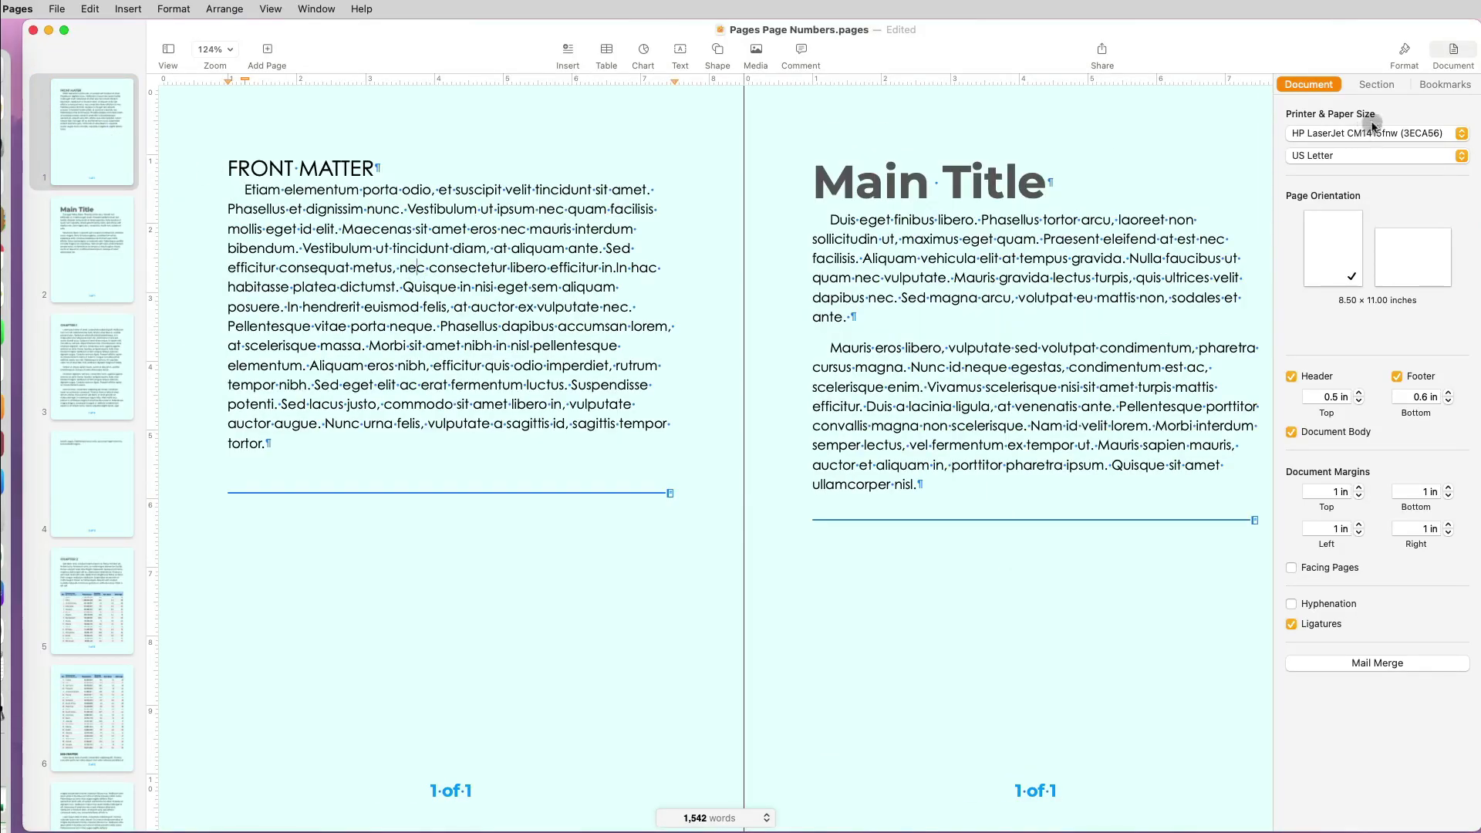
click(1443, 52)
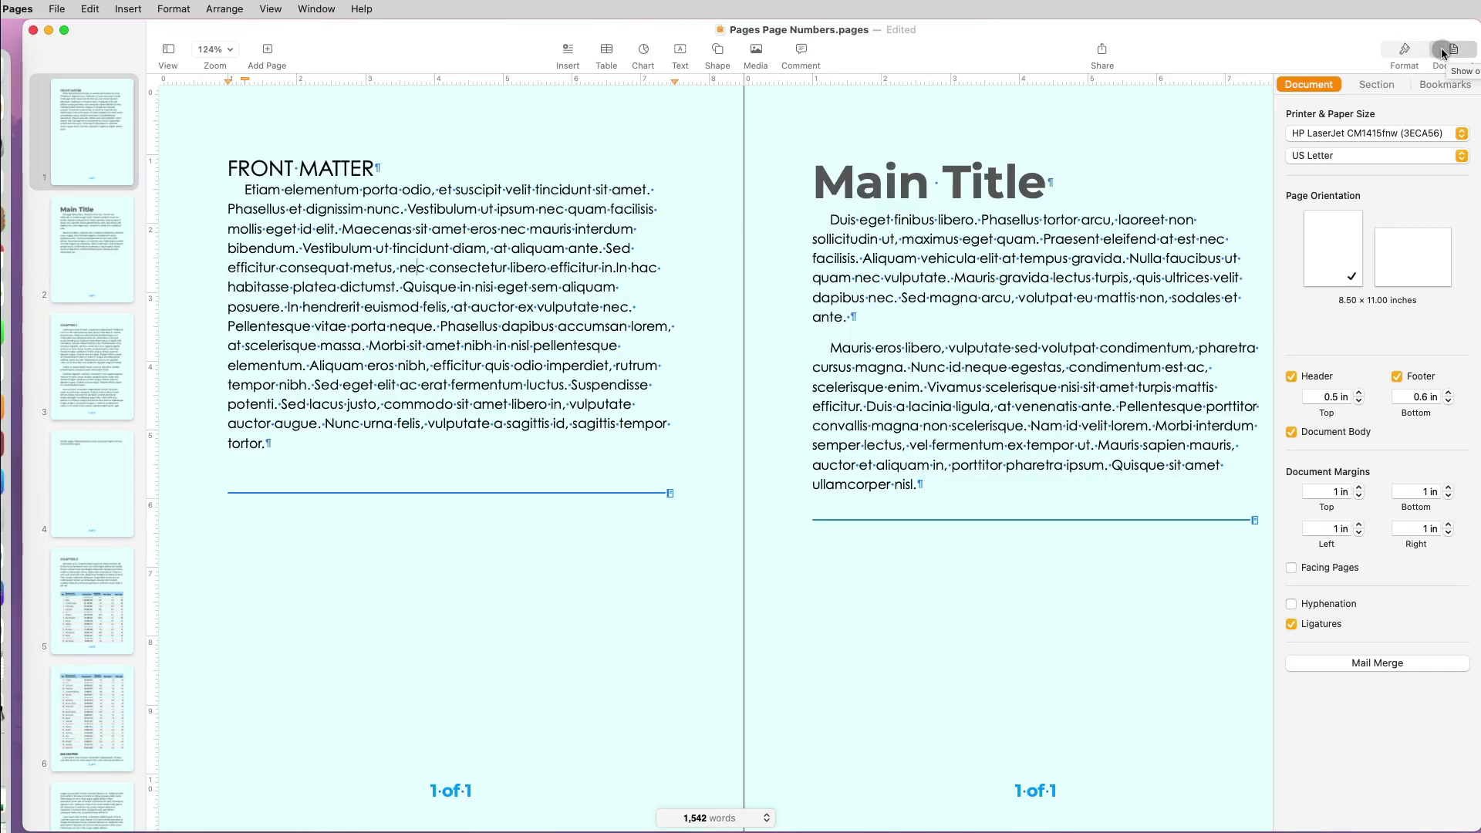
Give the Main Title and Chapter 1 sections their own background colours via the Section tab colour well.
click(1379, 84)
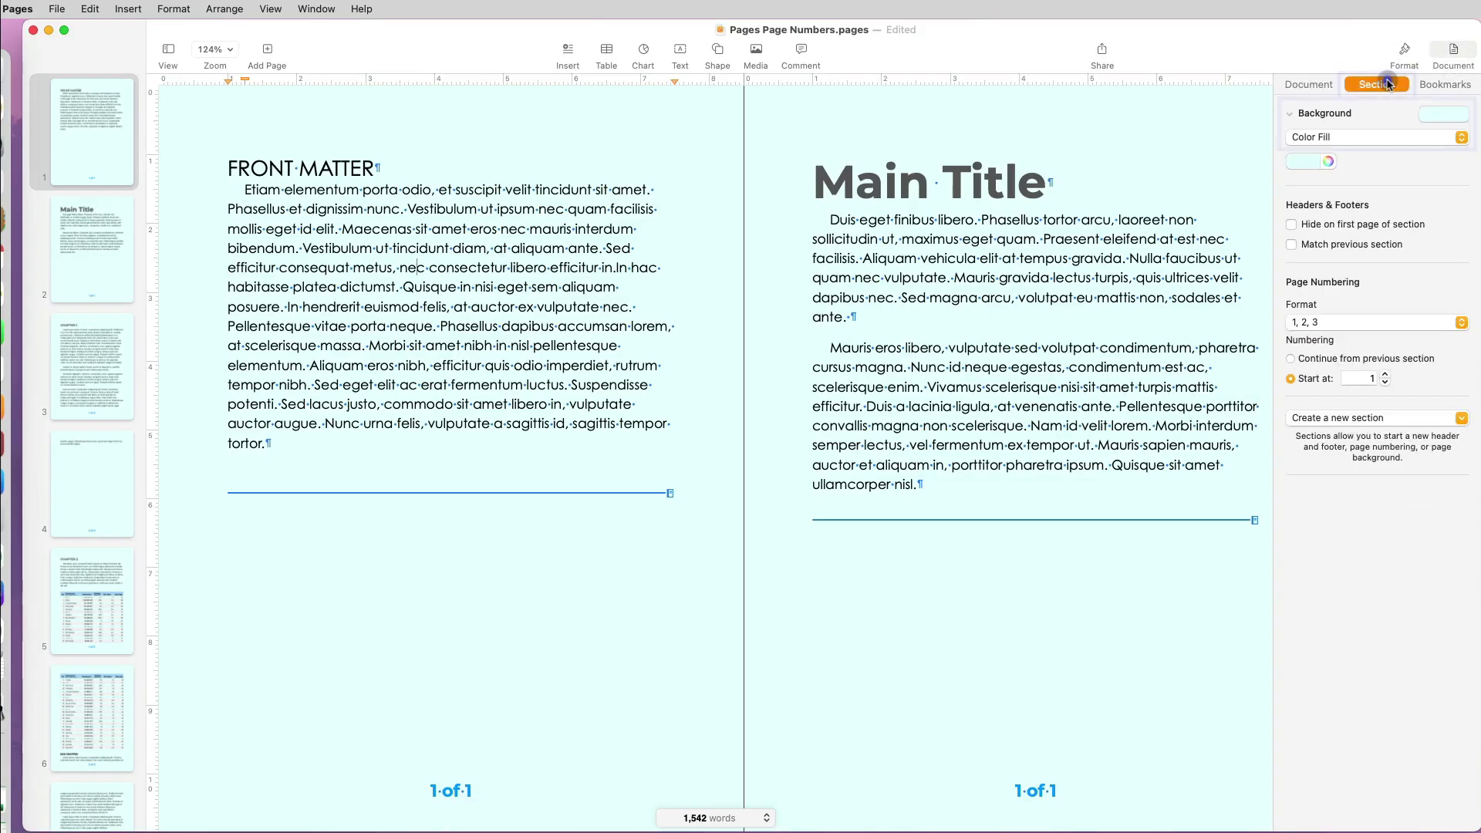
click(1310, 162)
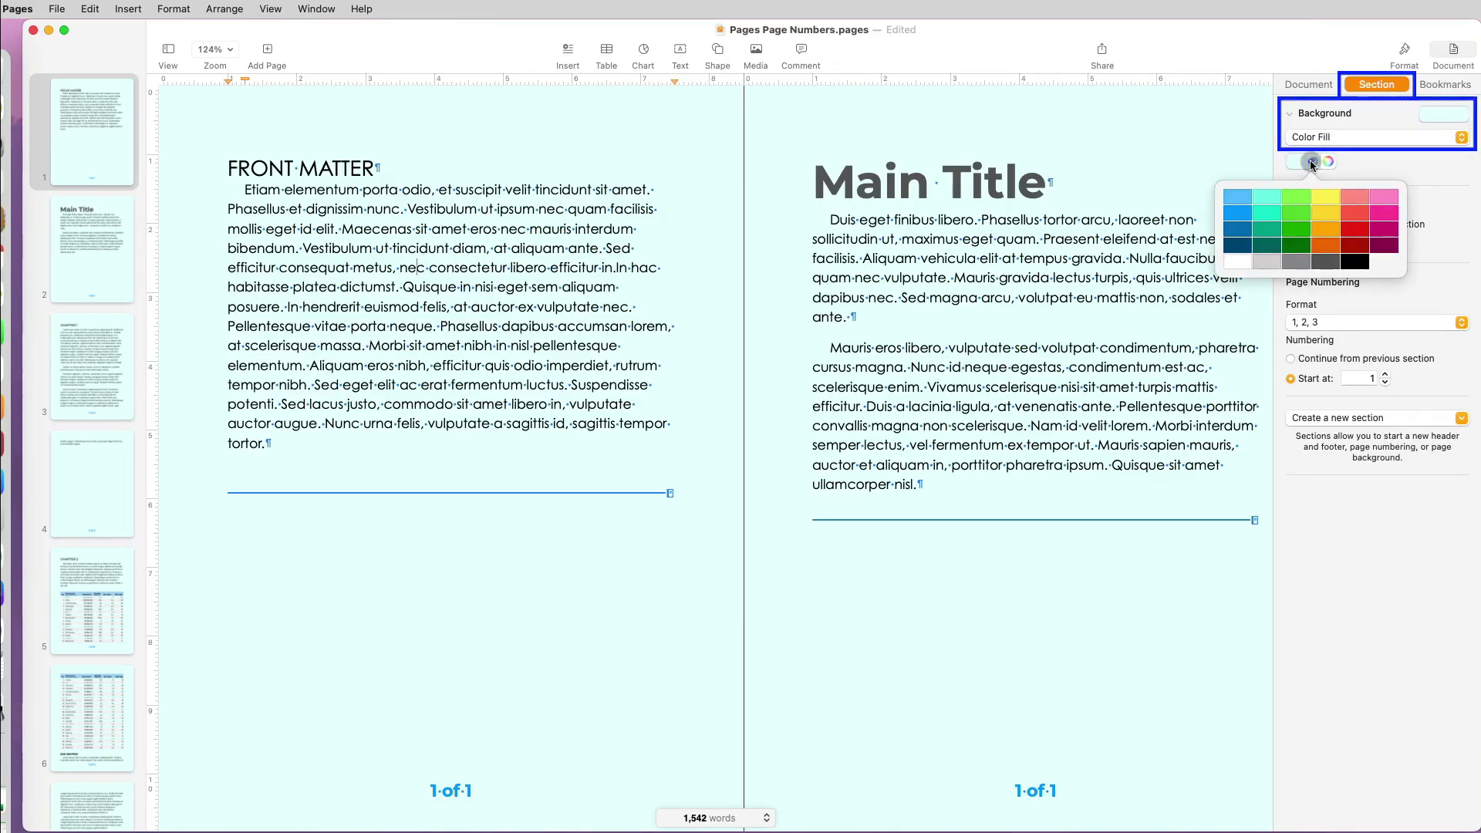
click(1311, 162)
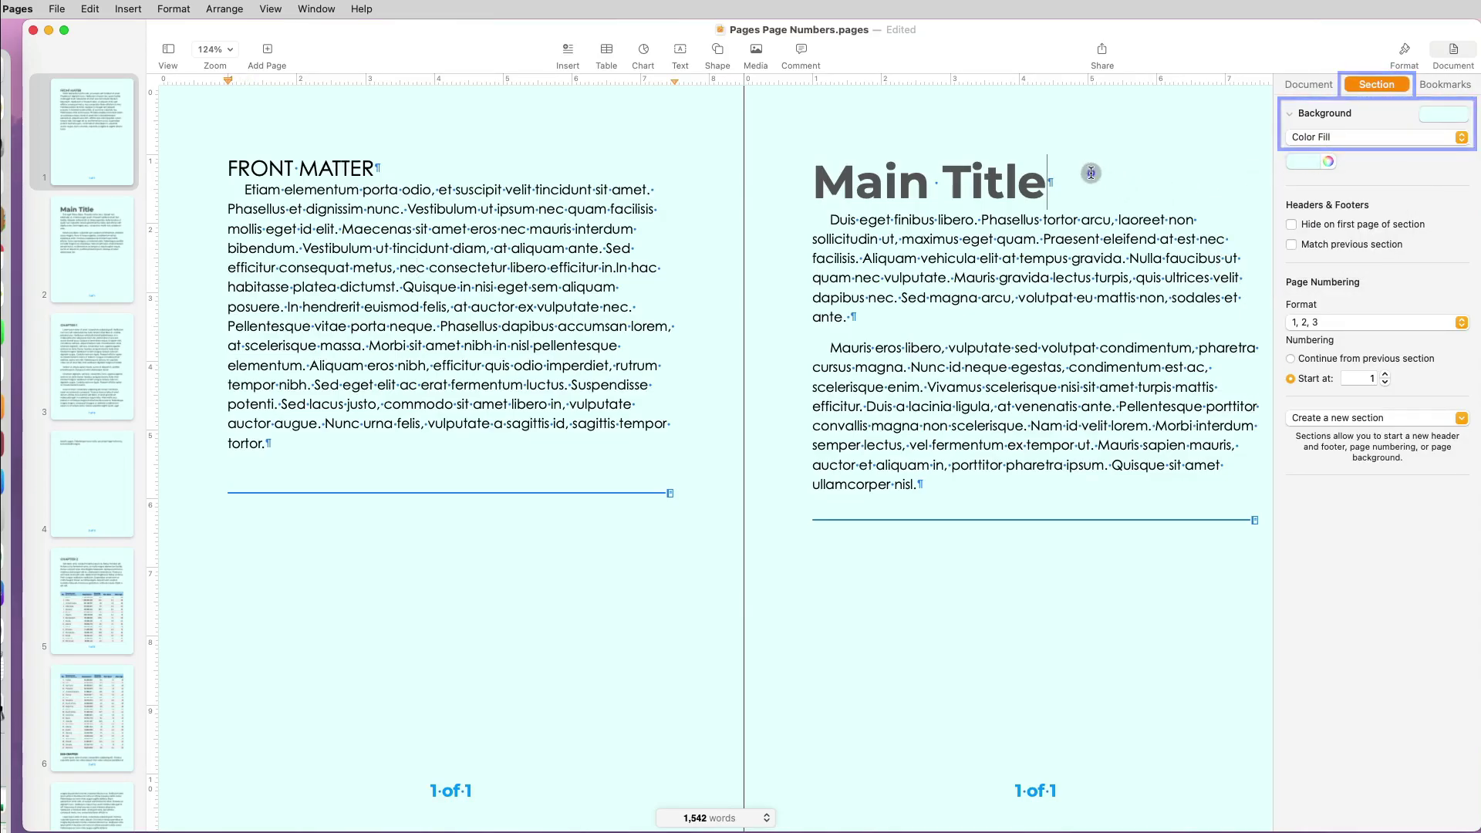
click(940, 286)
click(1329, 163)
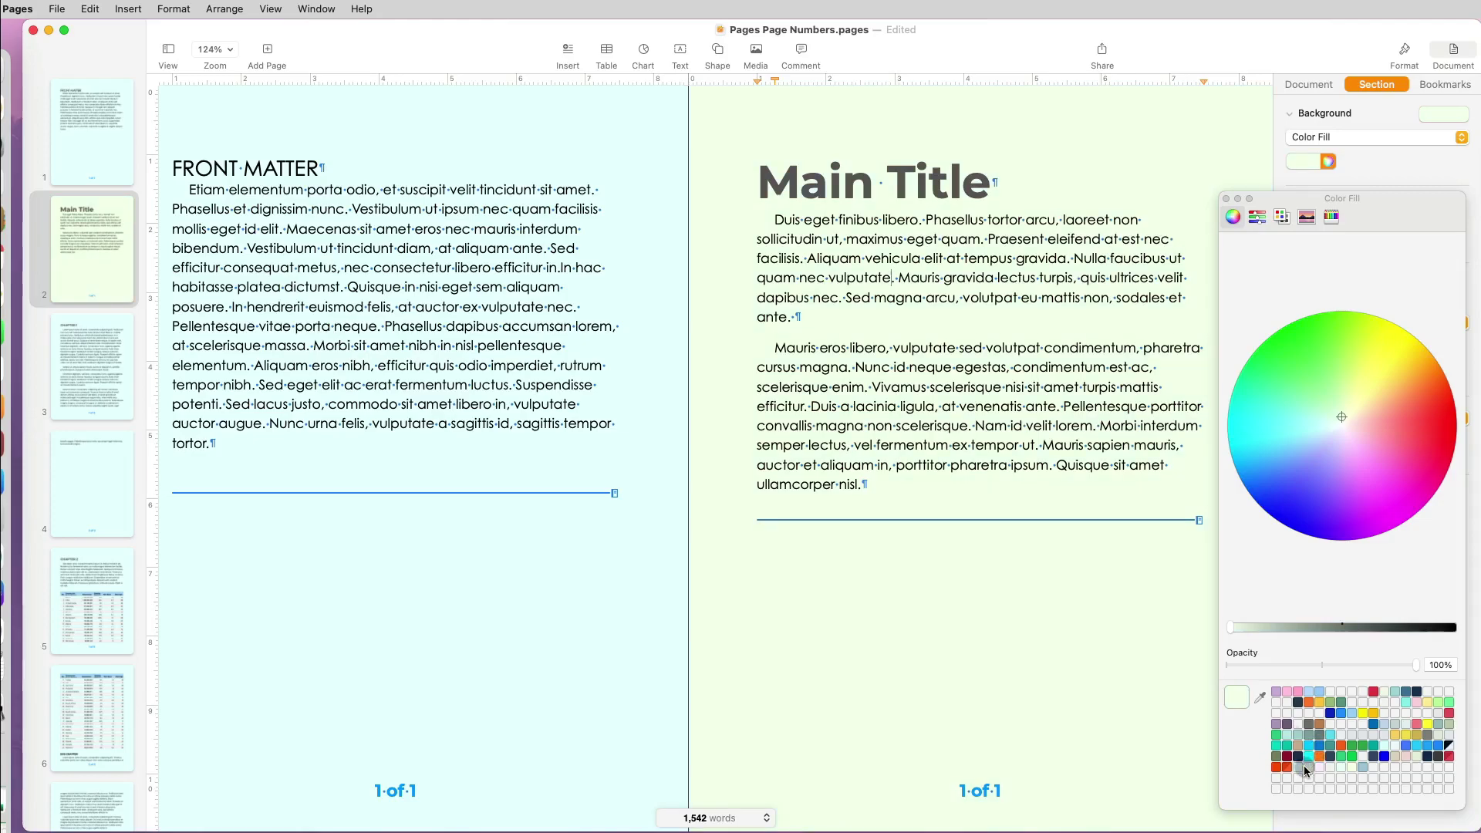
click(93, 370)
click(112, 637)
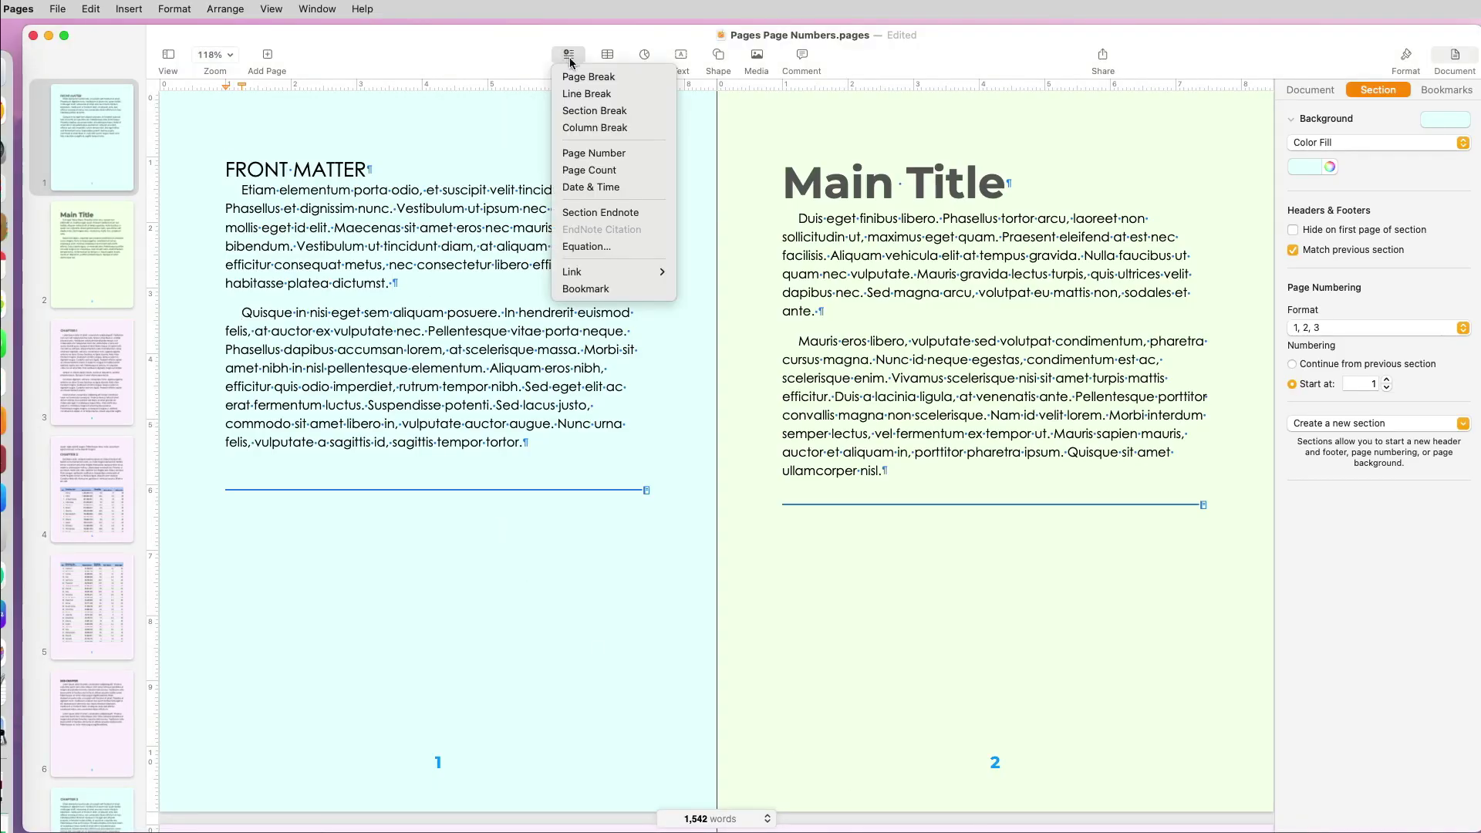
Add a page break in the front matter and set page numbering format to lowercase i, ii, iii.
click(587, 77)
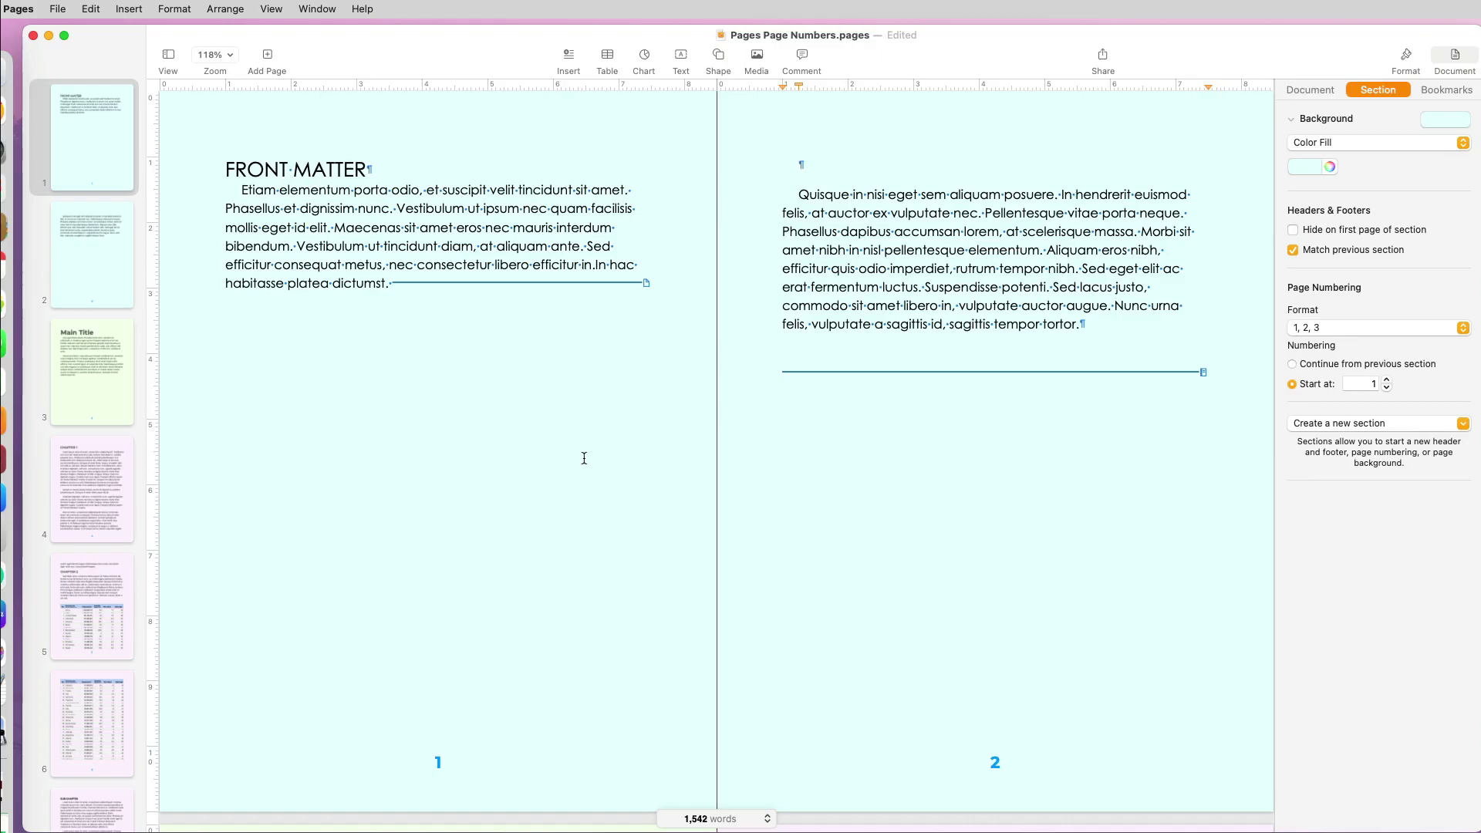
click(484, 764)
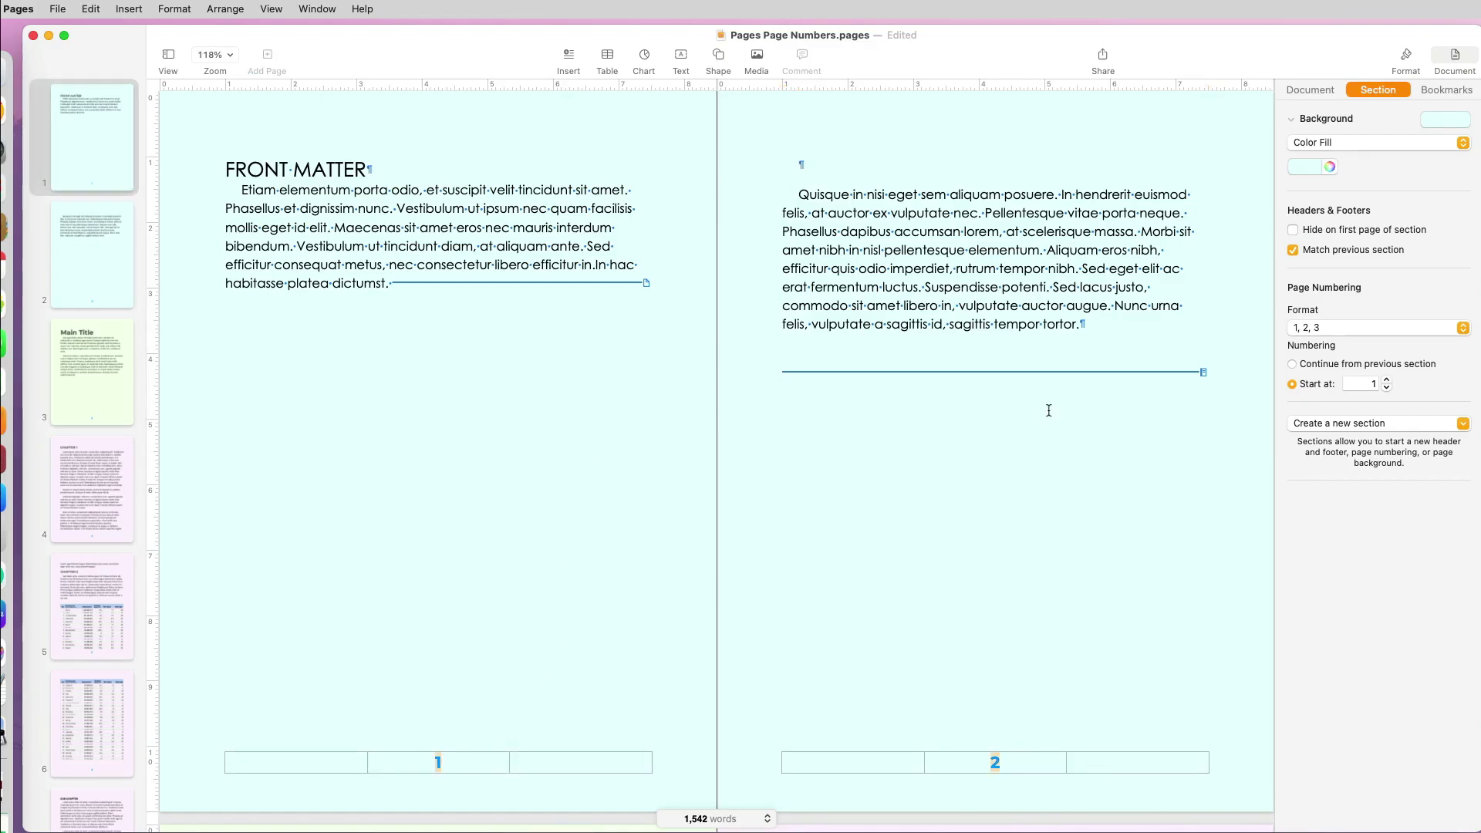
click(1460, 328)
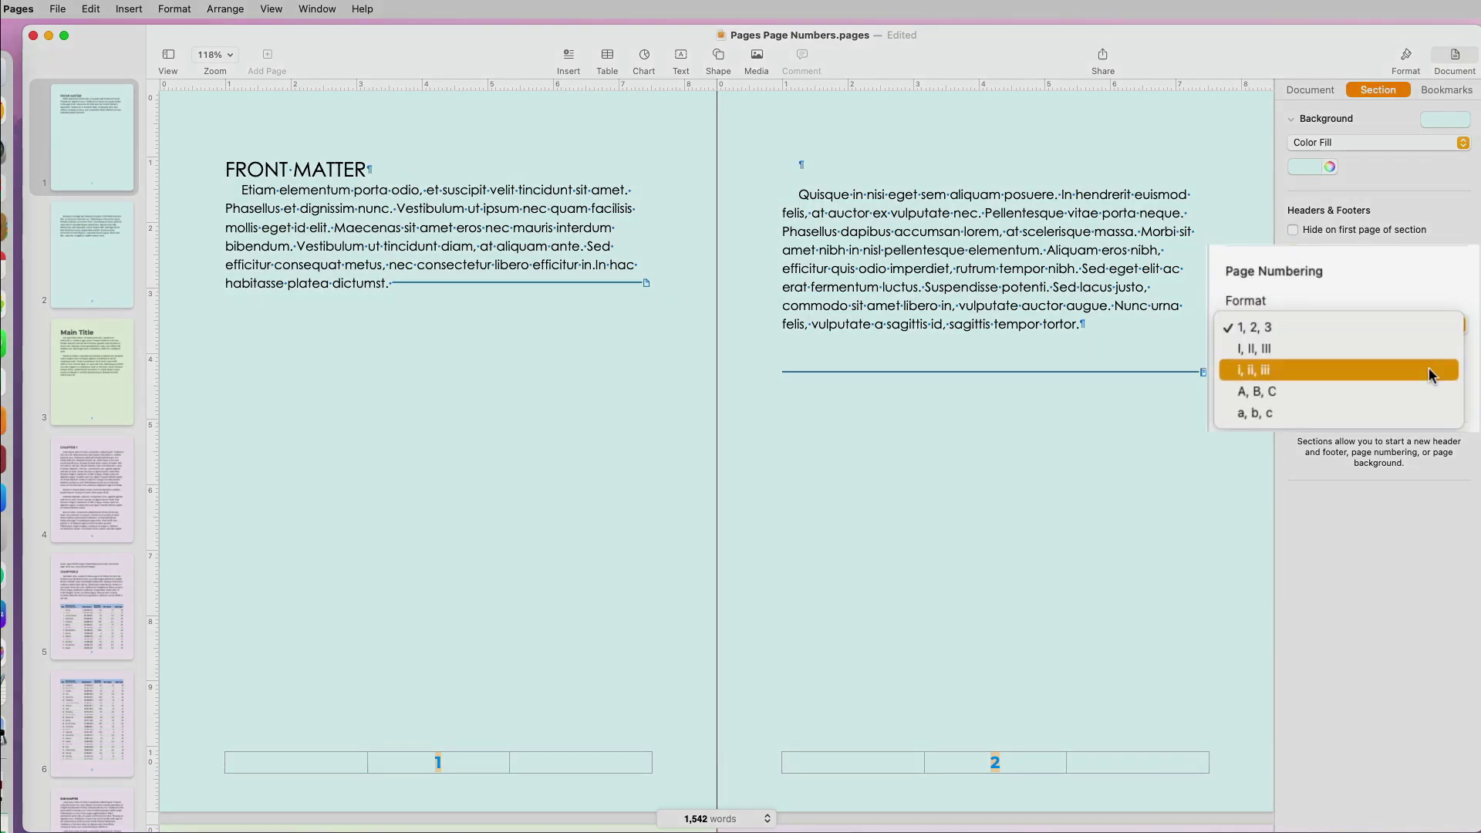
click(1429, 366)
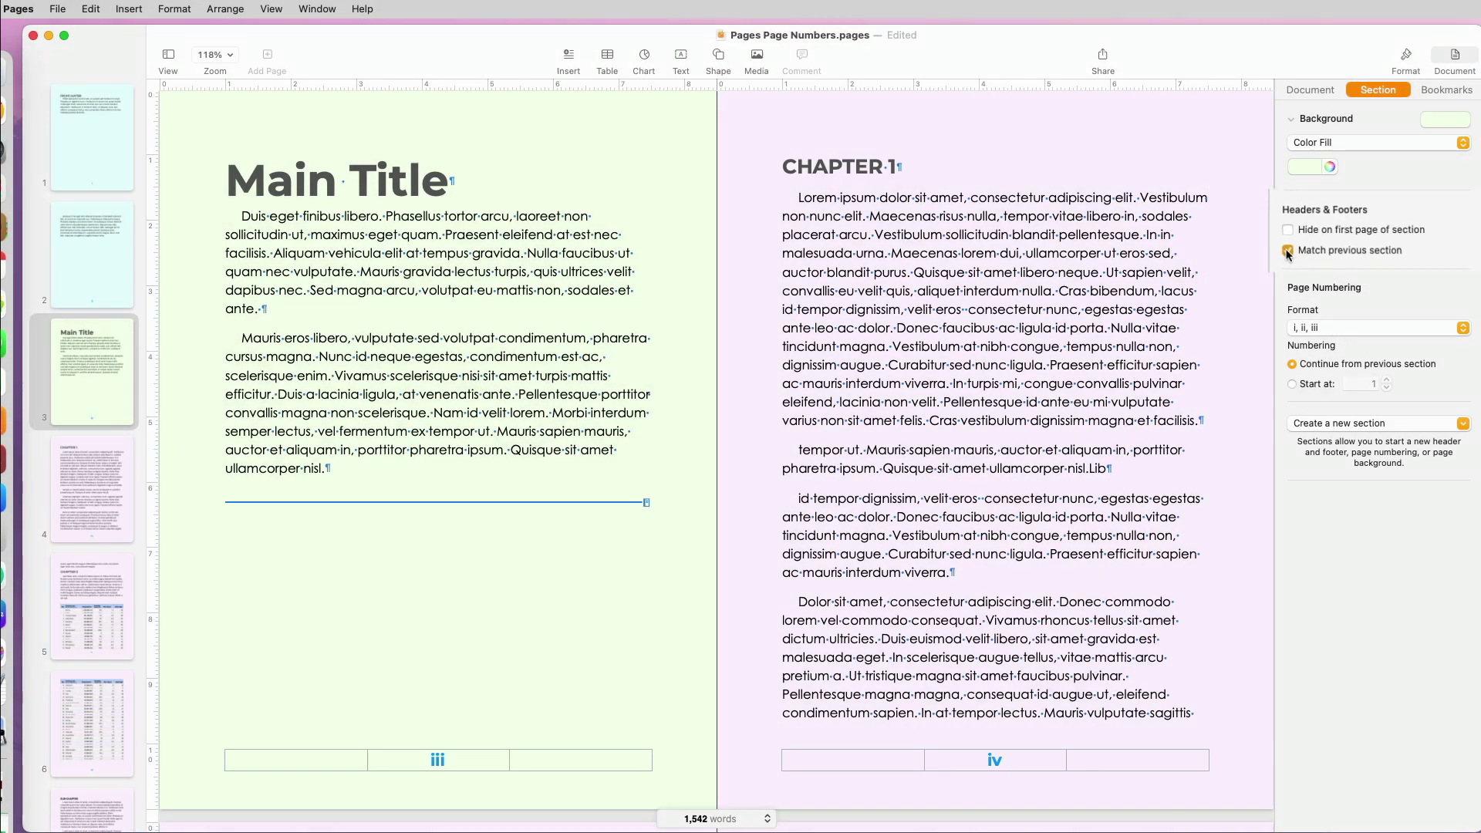
click(1294, 252)
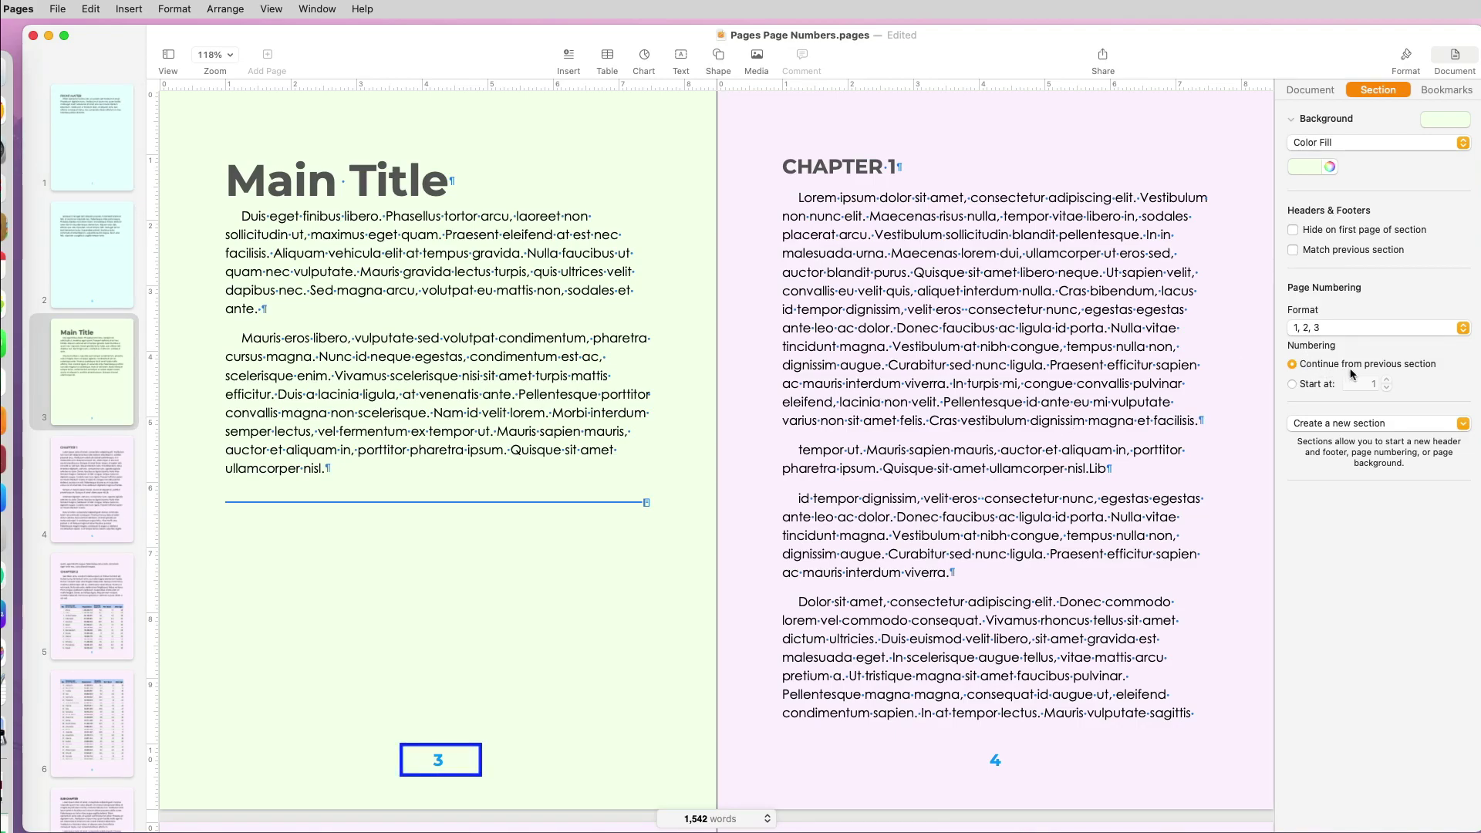
click(1291, 383)
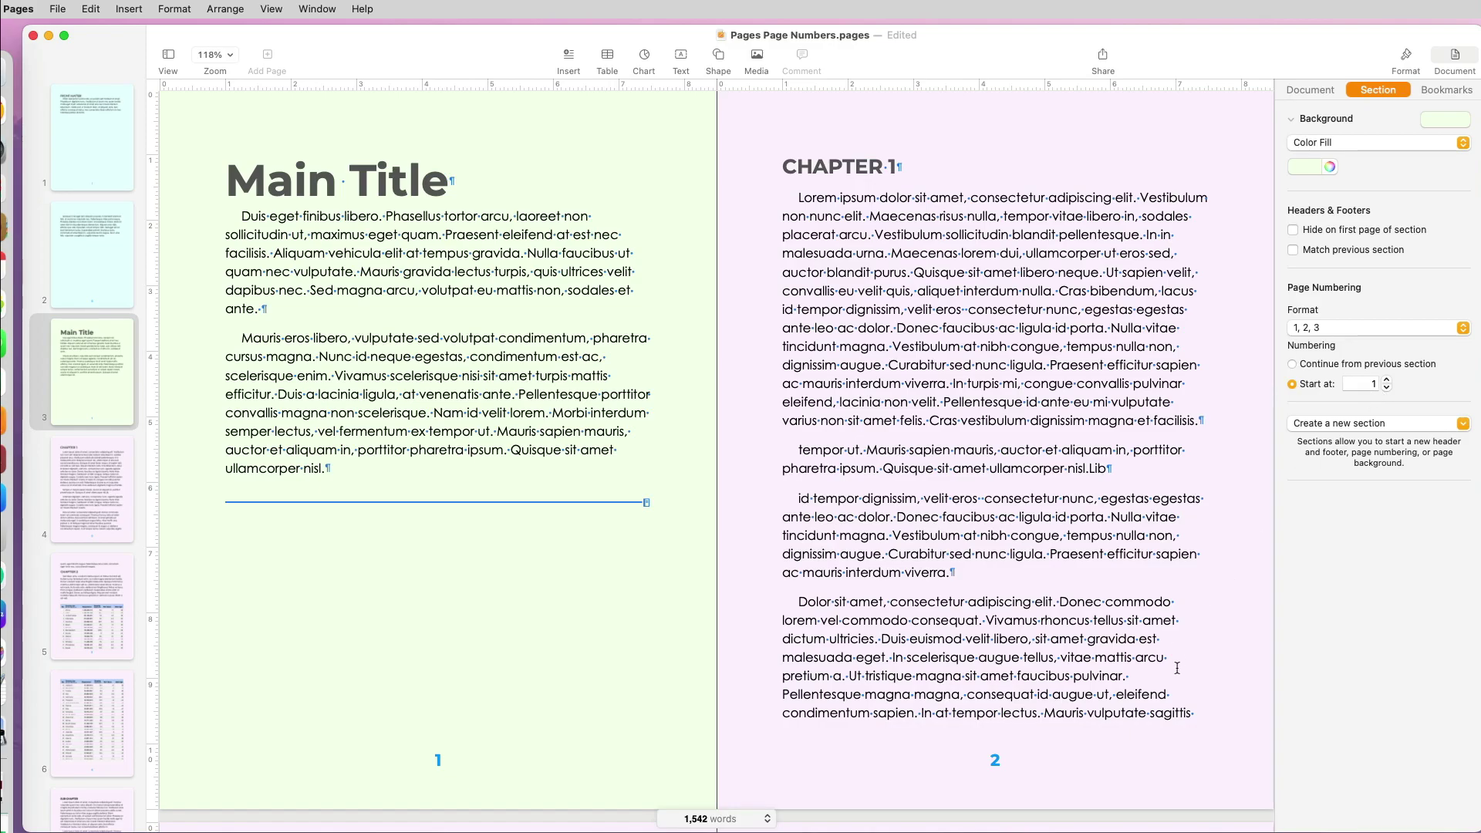
scroll(1176, 662, down, 10)
scroll(1175, 662, down, 10)
scroll(1177, 663, down, 8)
scroll(1177, 663, down, 8)
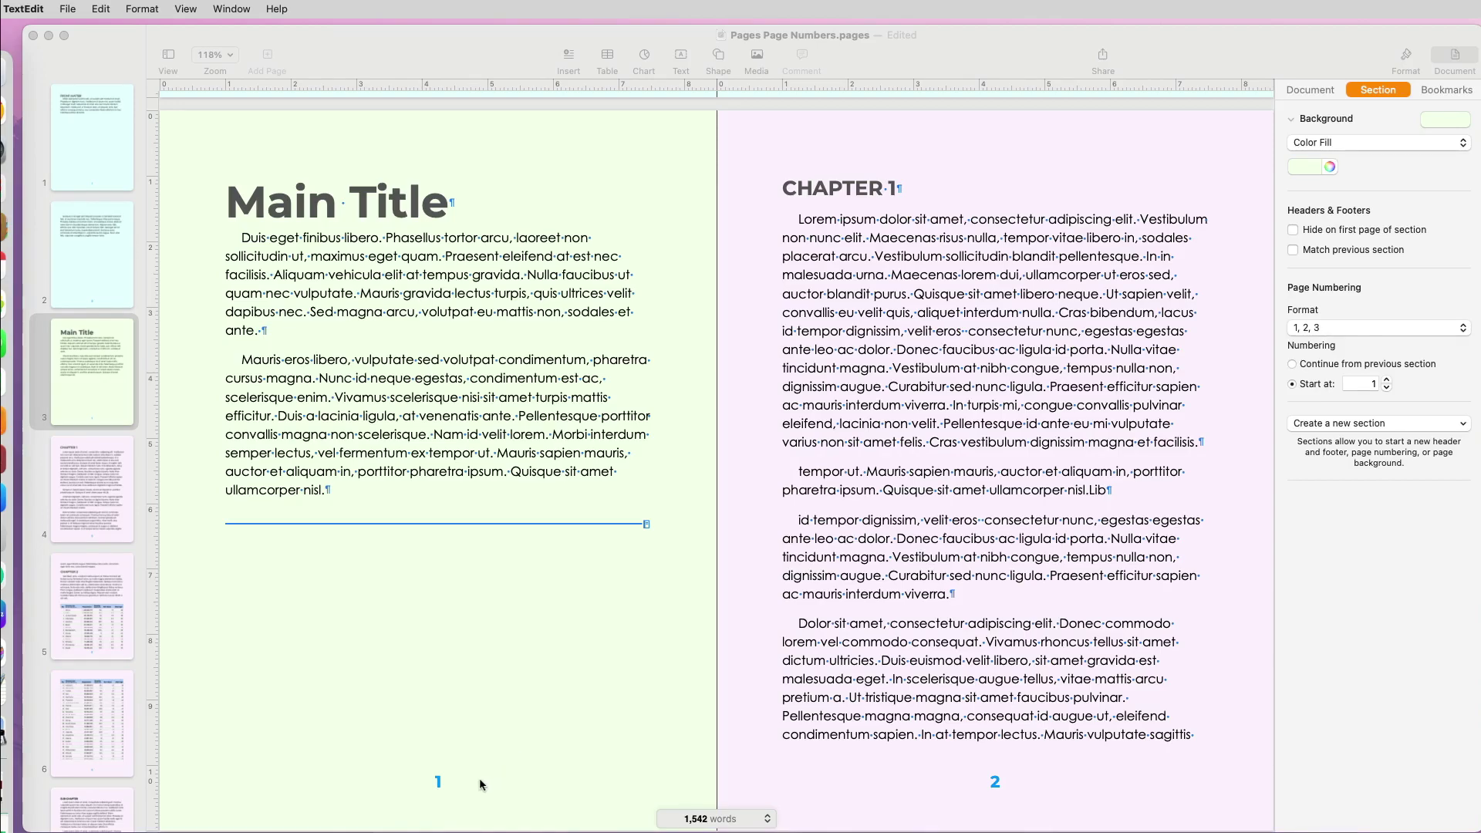
Hide the footer page number on the first page of the Main Title section.
click(478, 778)
double_click(440, 783)
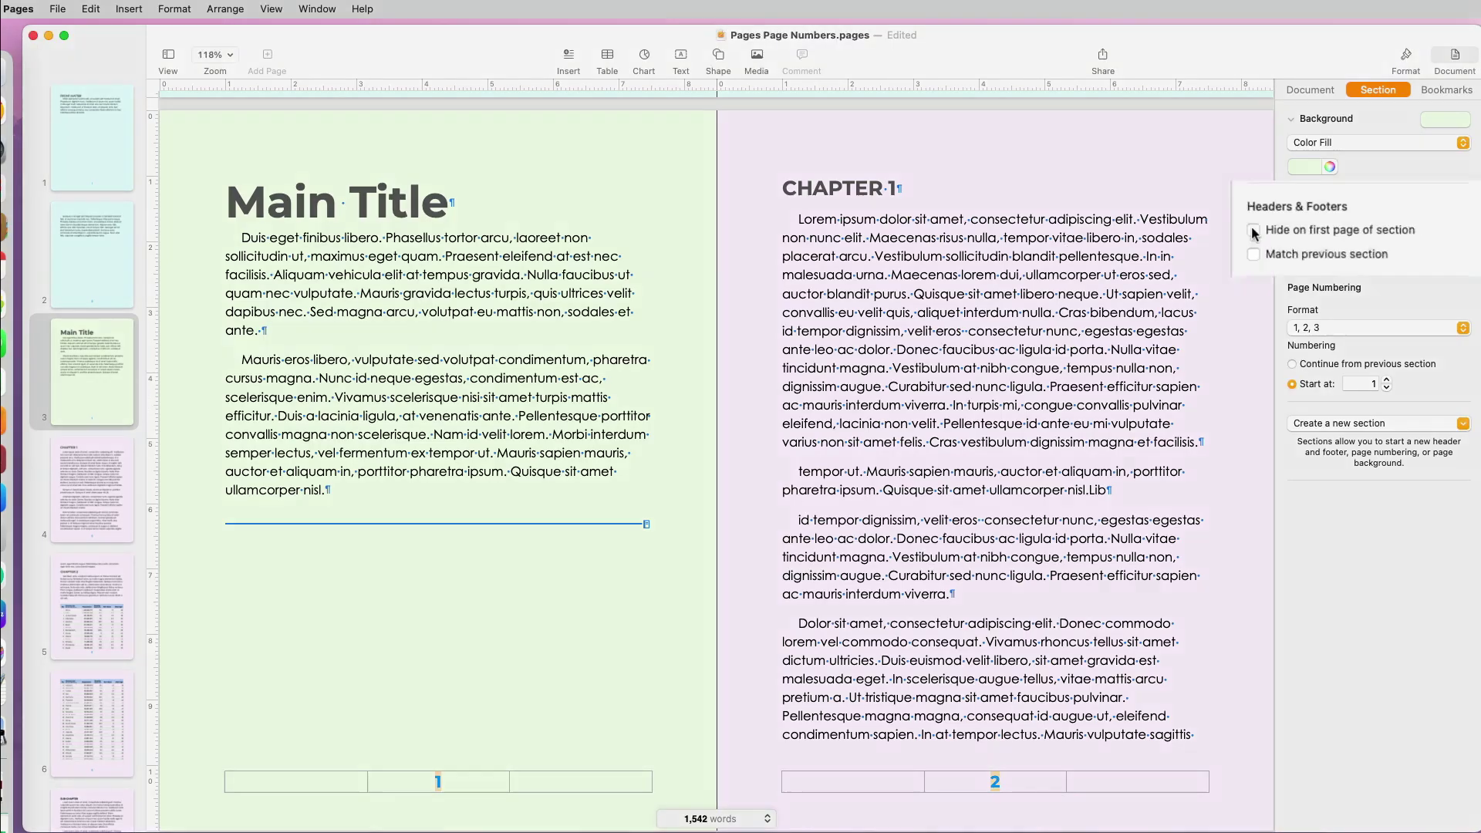
click(1293, 229)
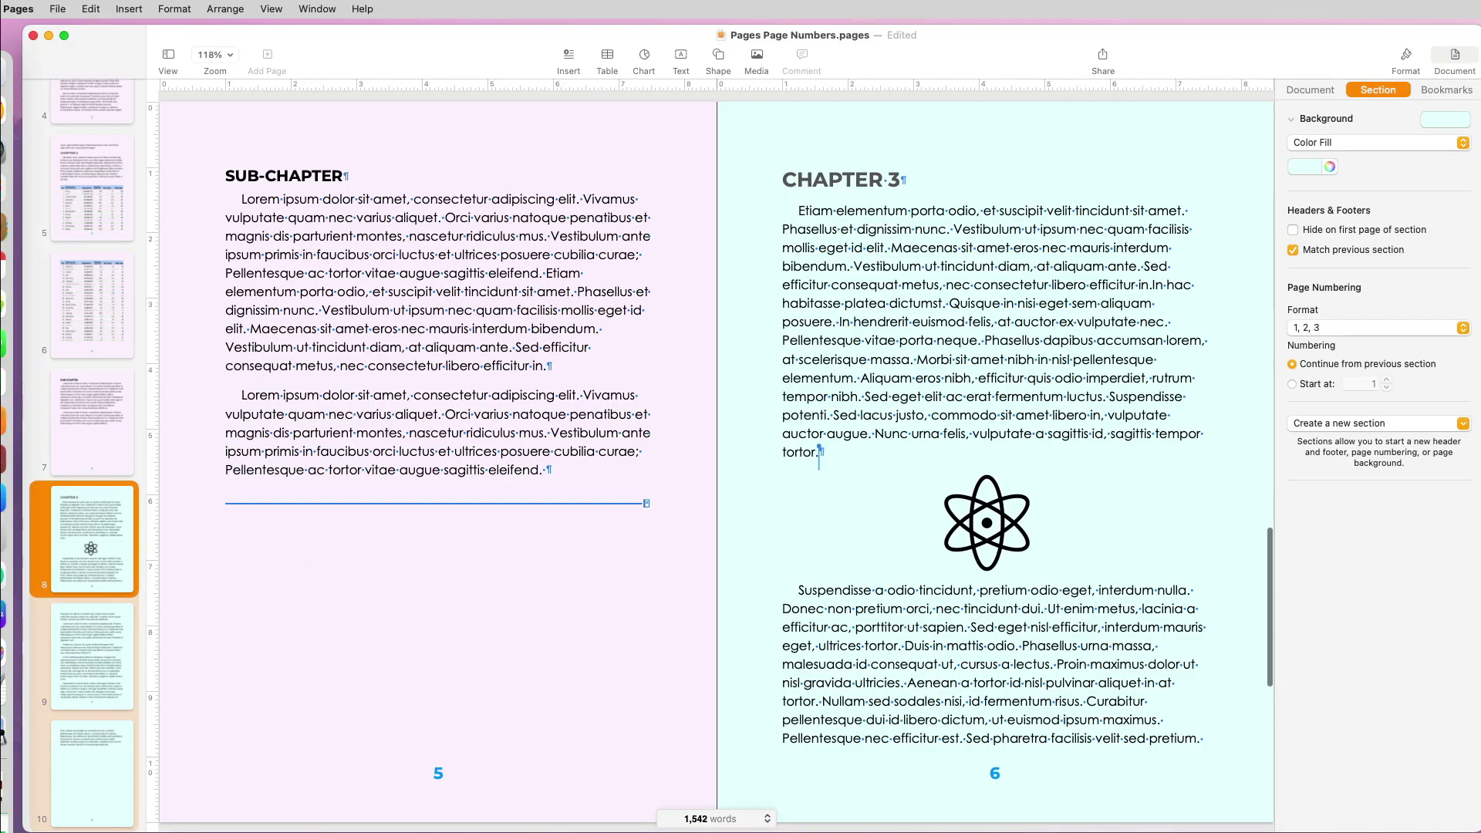
Restart the Chapter 3 section's footer numbering with 'Start at' 10.
click(1005, 773)
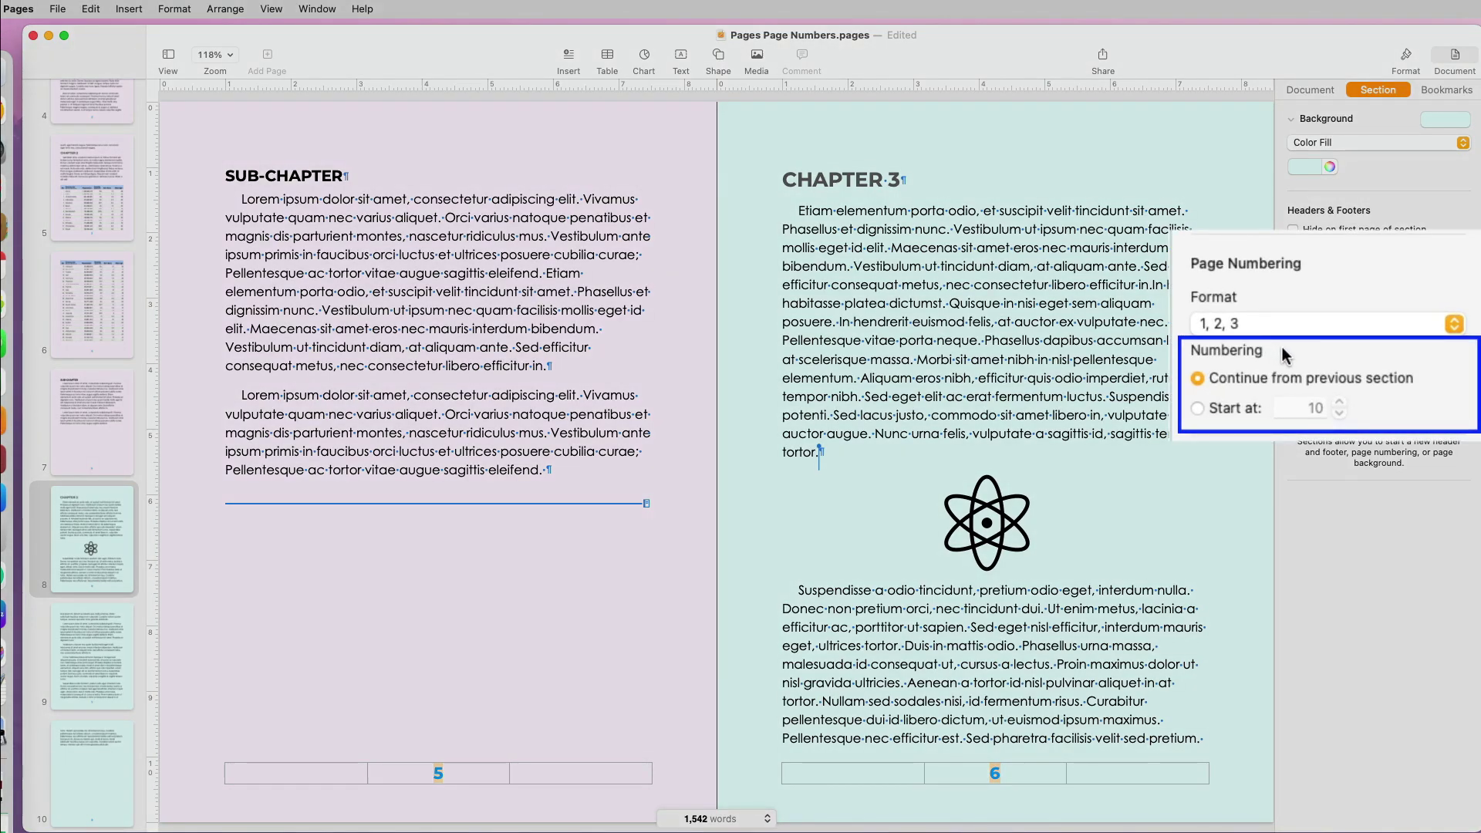
click(1197, 408)
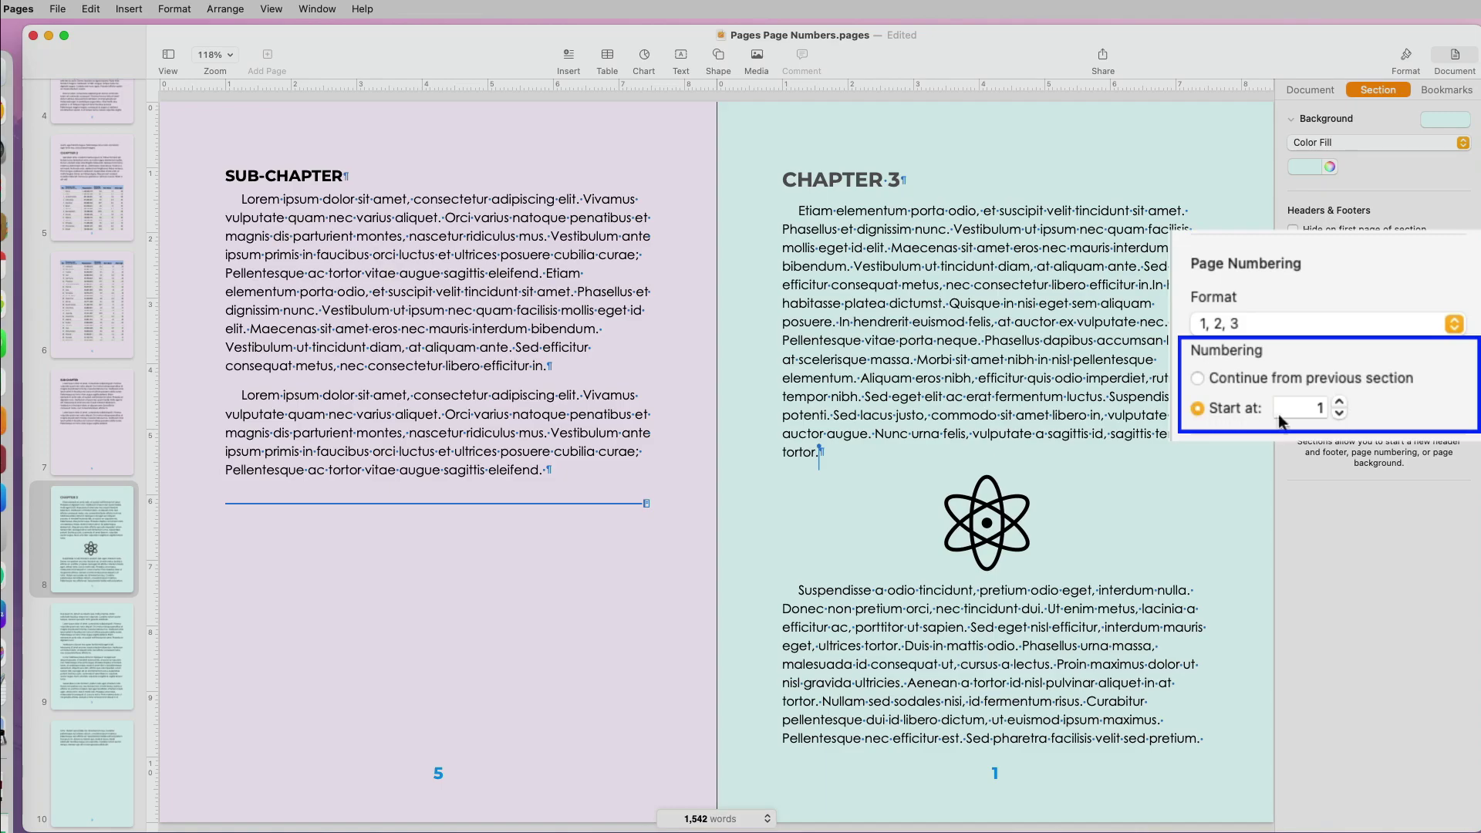
click(1336, 402)
click(1336, 401)
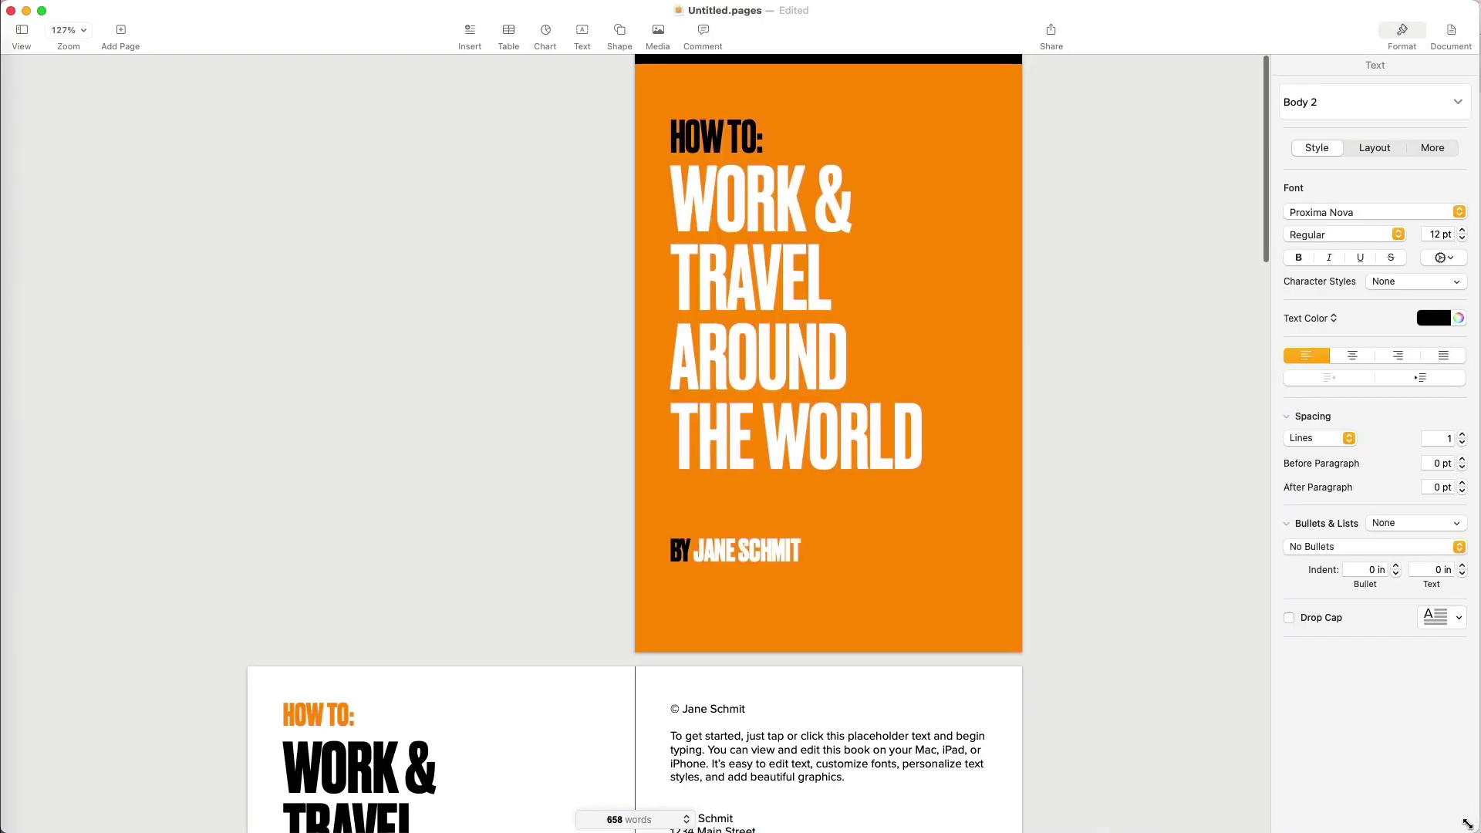
scroll(1171, 724, down, 5)
scroll(1170, 724, down, 5)
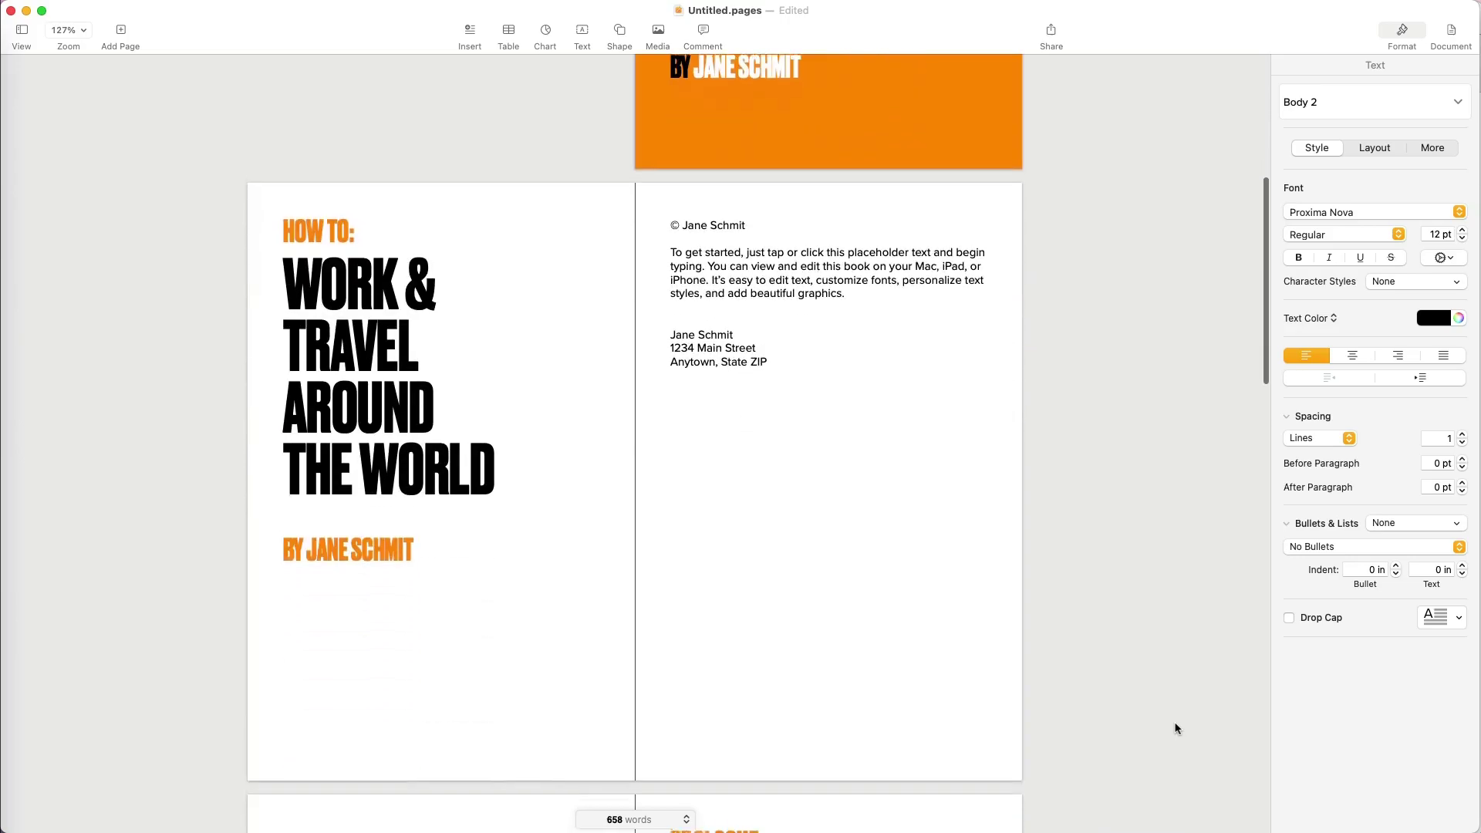
scroll(1173, 727, down, 5)
scroll(1176, 727, down, 5)
scroll(1175, 727, down, 5)
scroll(1176, 728, down, 5)
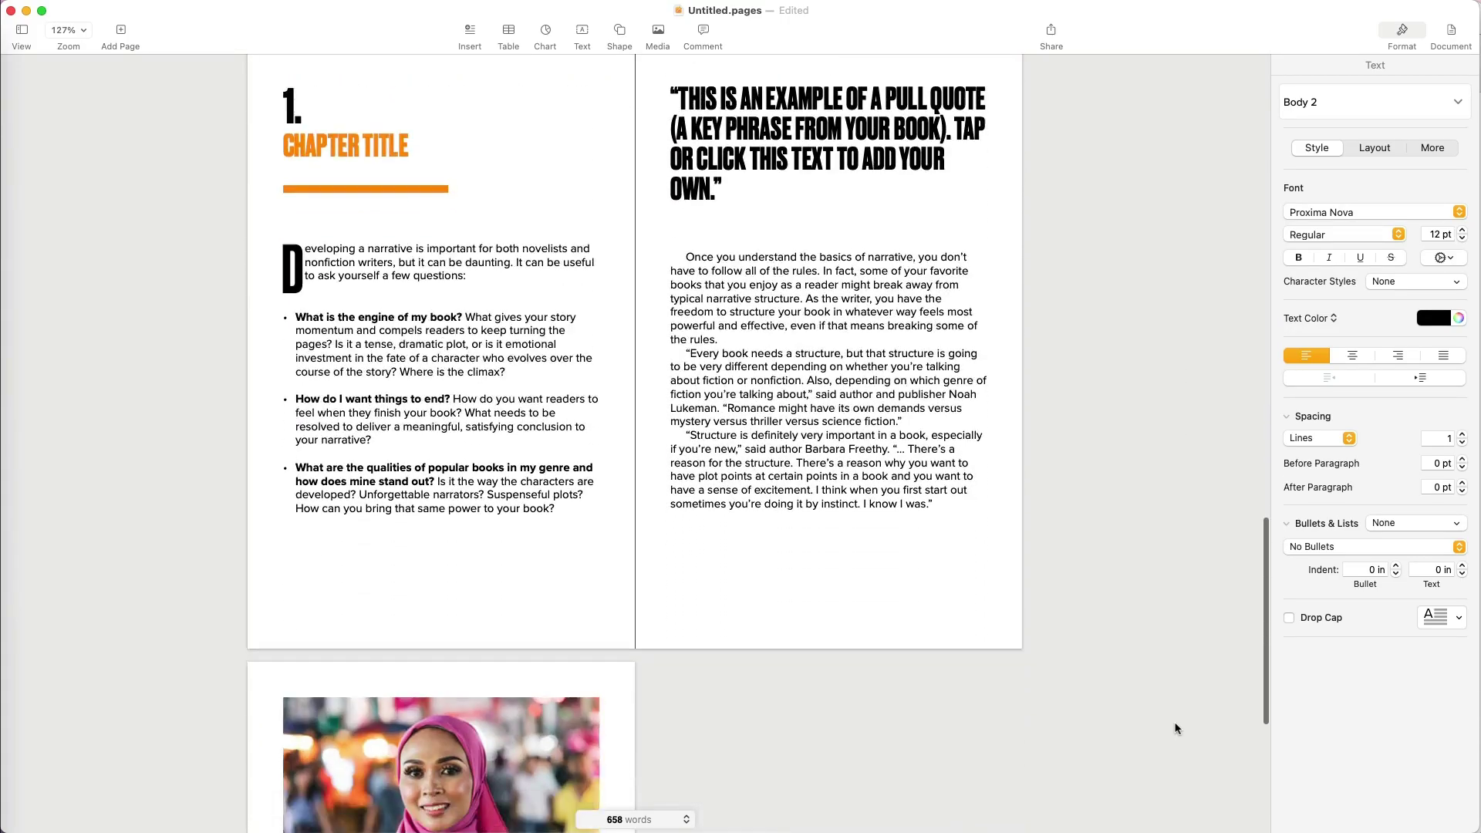
scroll(1175, 727, down, 5)
scroll(1175, 728, down, 5)
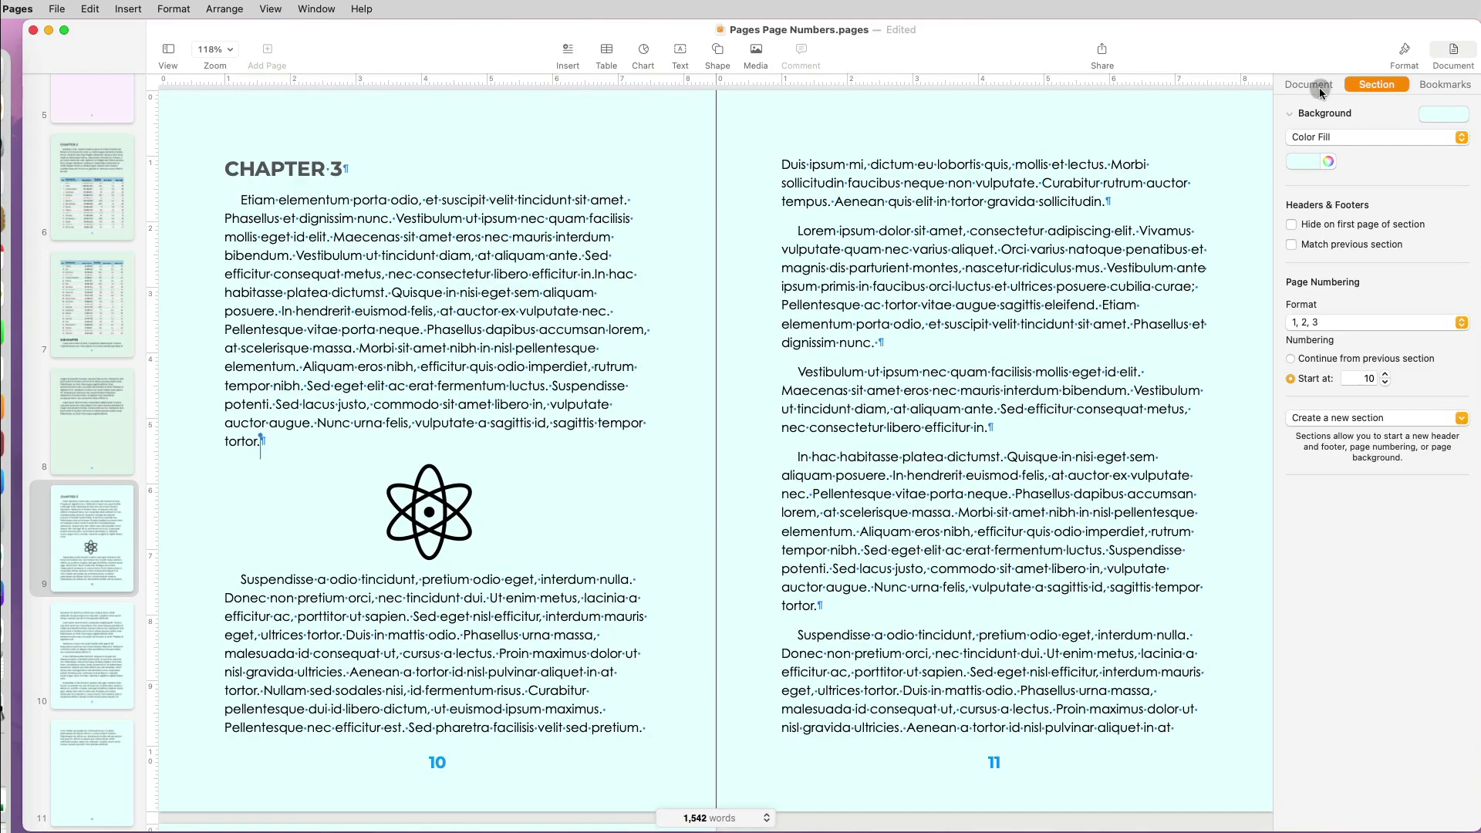
Turn on Facing Pages in Document settings and review the Main Title, Chapter 2 and Chapter 1 spreads.
click(1311, 84)
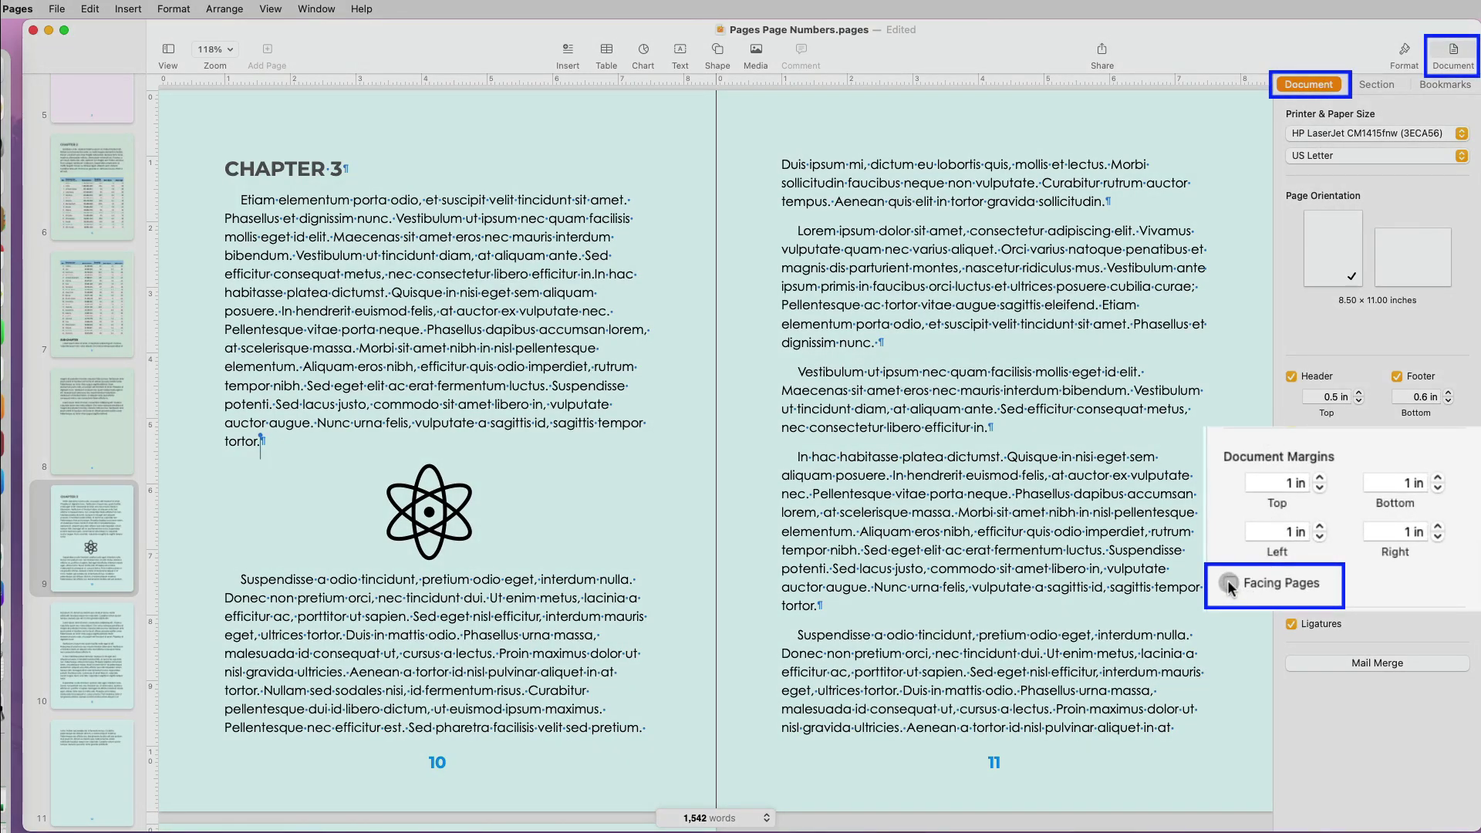
click(1228, 584)
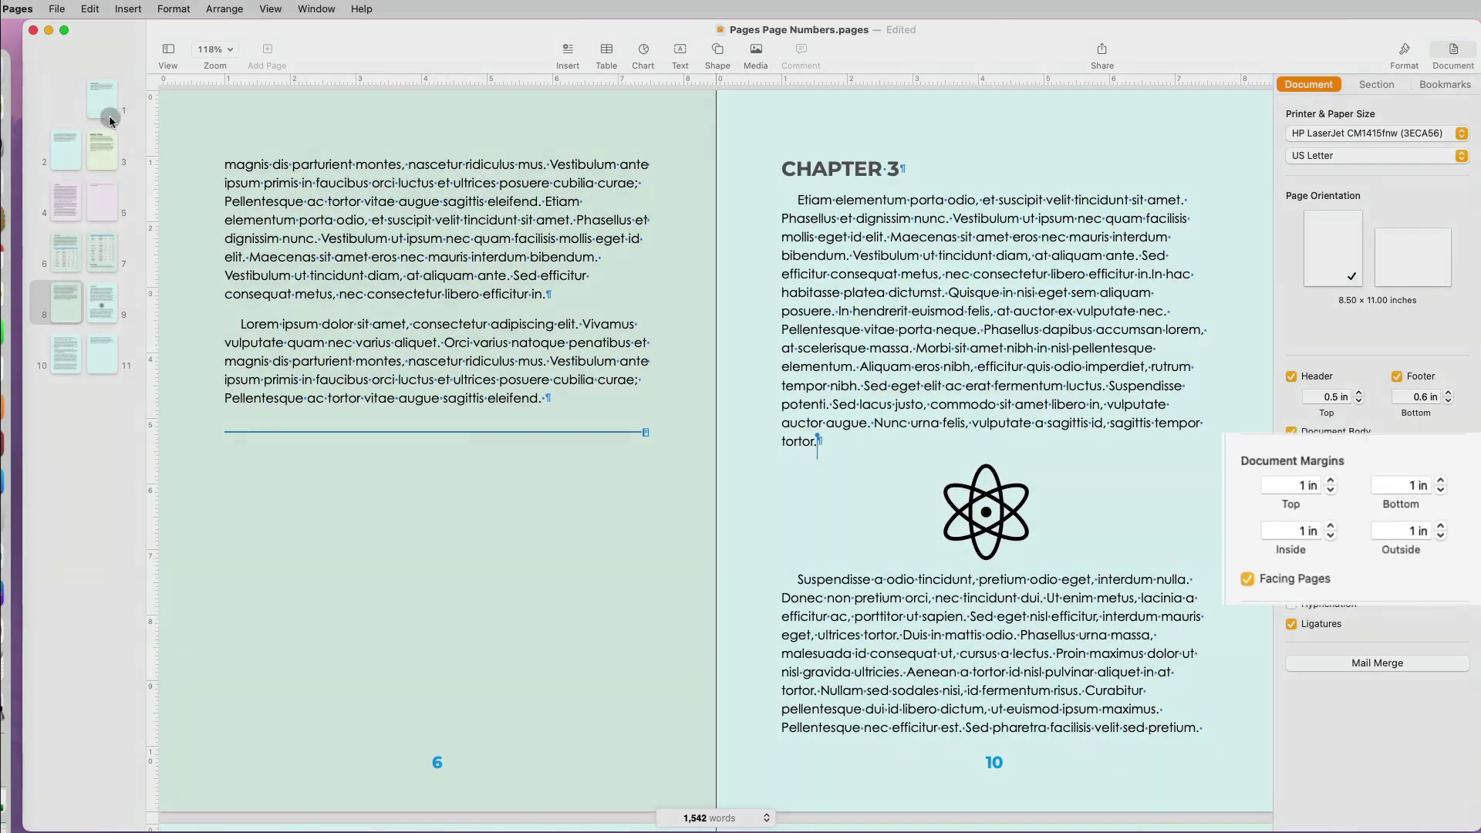
click(109, 105)
click(113, 165)
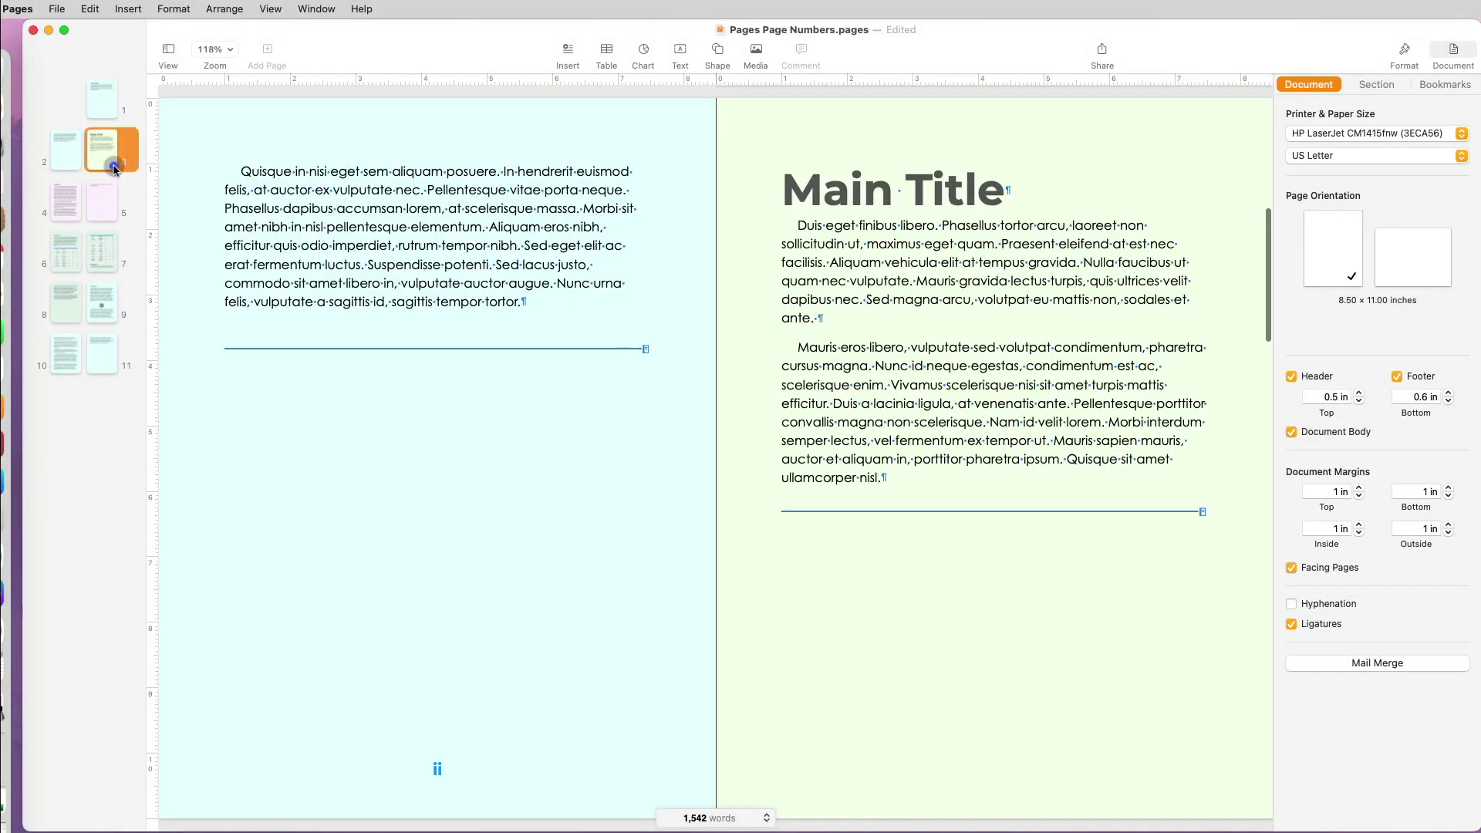
click(81, 205)
click(78, 241)
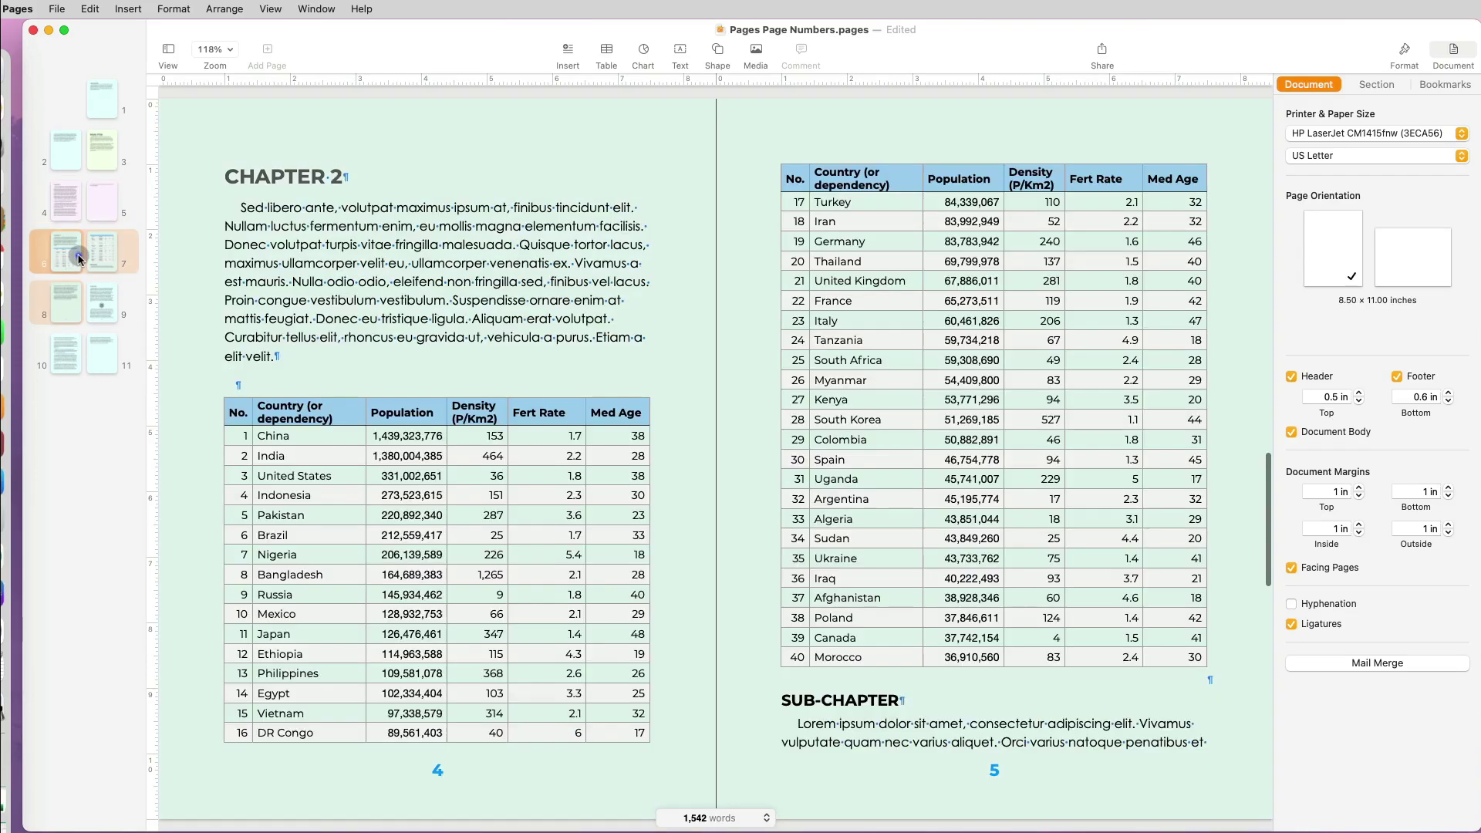
click(91, 298)
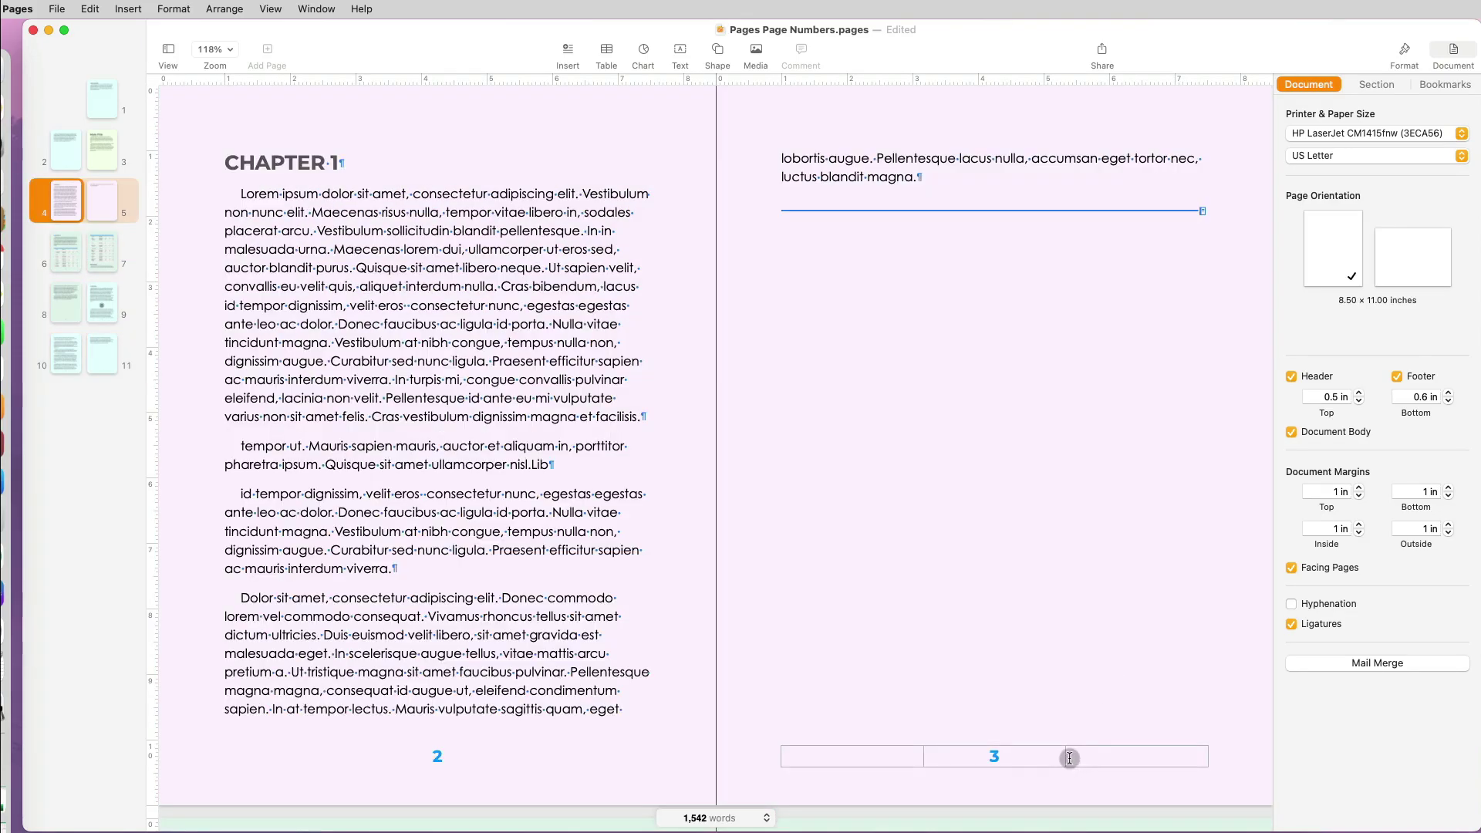
Make Chapter 1's left and right footers different, unlink from the previous section, and show a plain page number.
click(1374, 84)
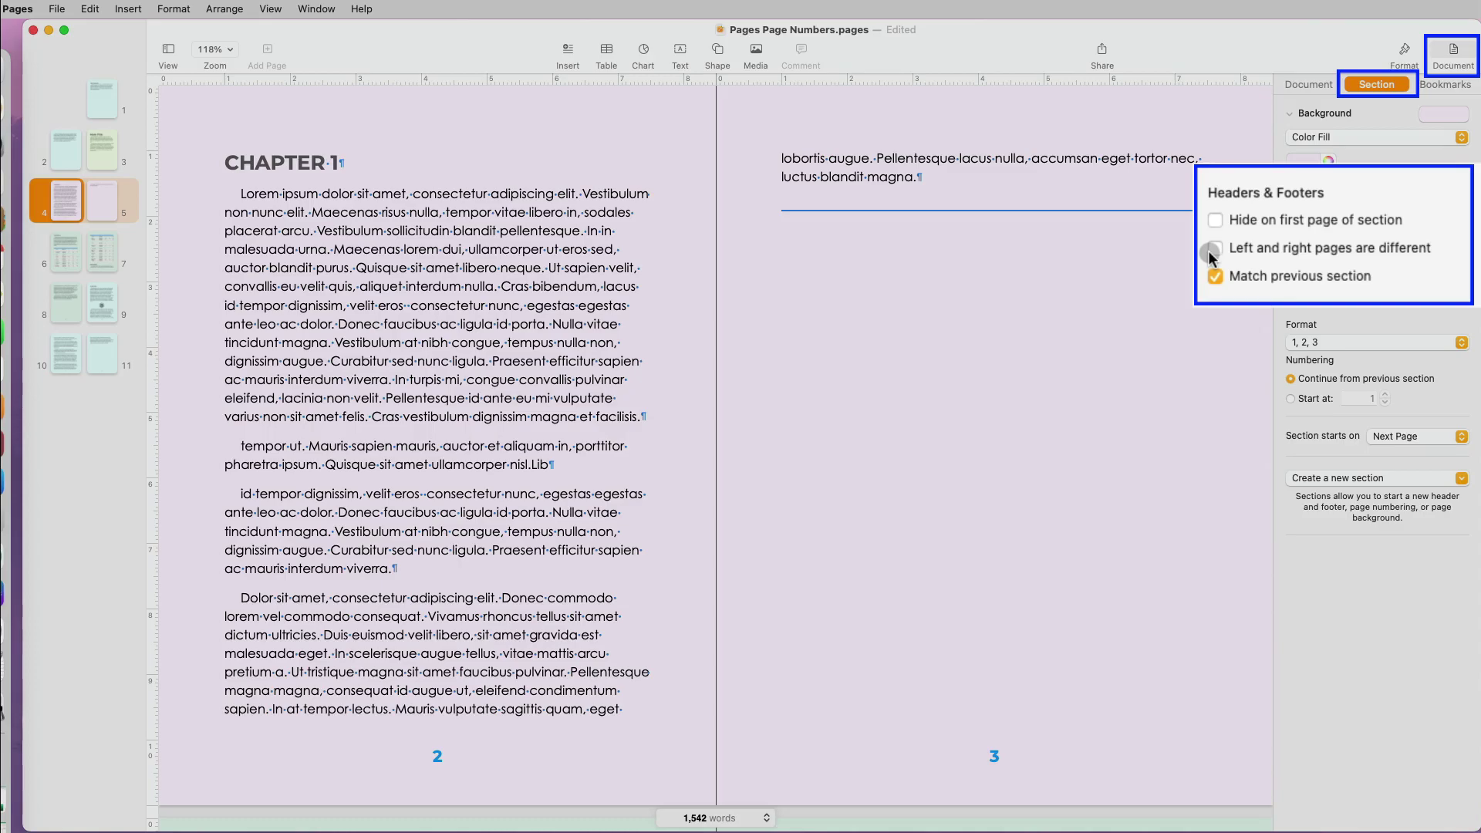
click(1213, 249)
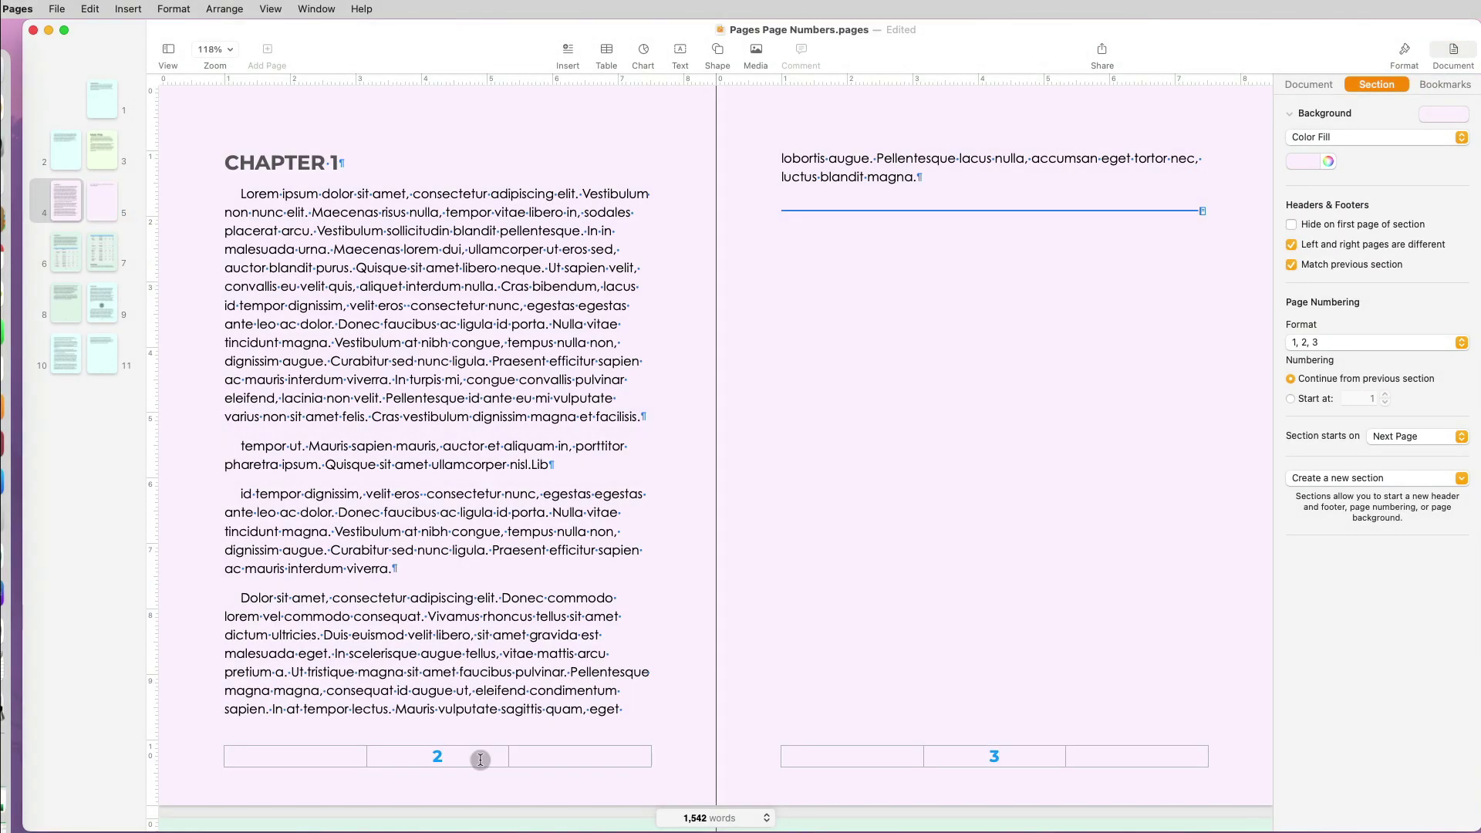
click(1291, 265)
click(993, 755)
click(972, 677)
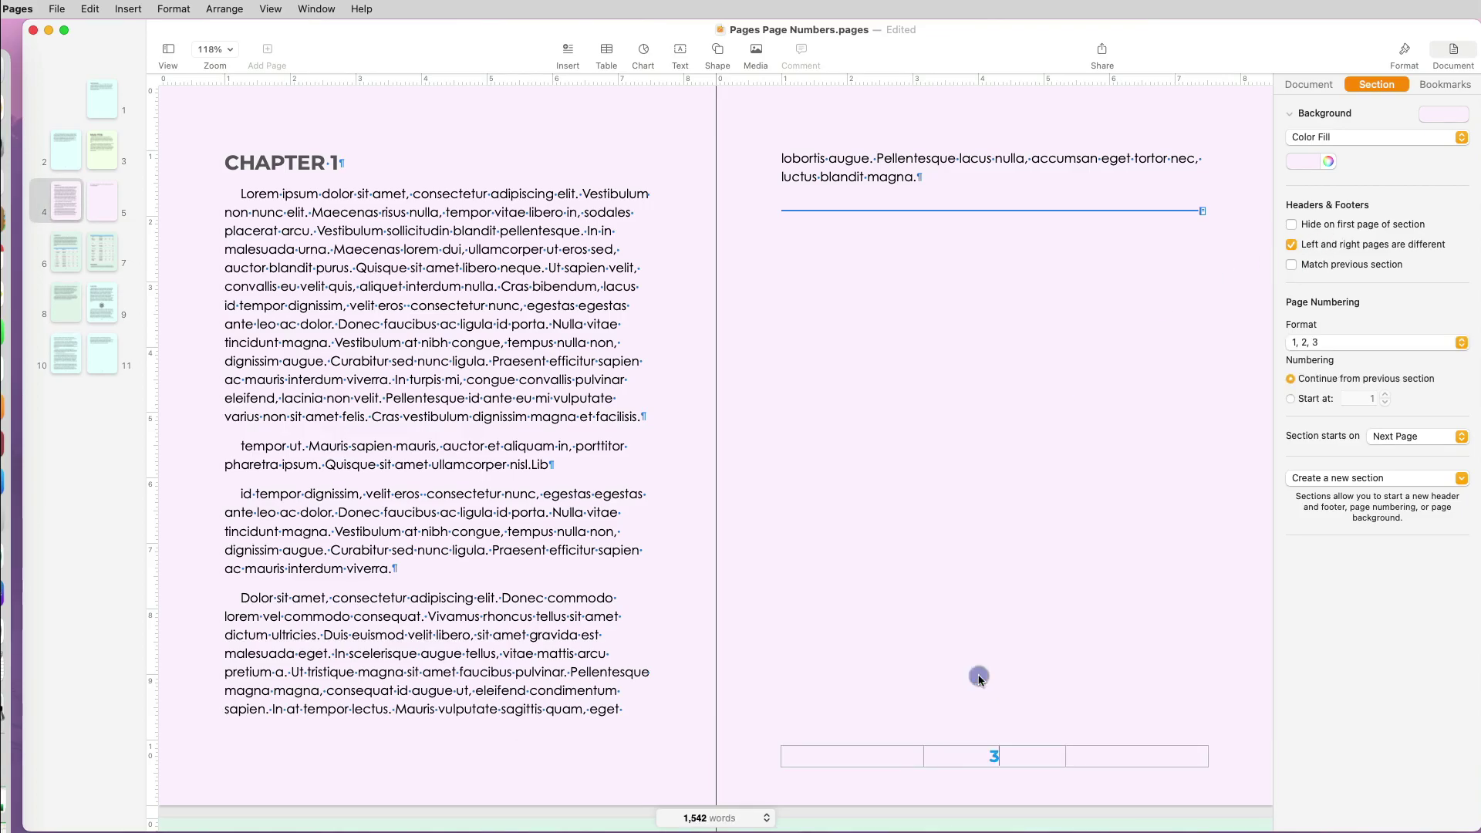
scroll(586, 759, up, 5)
scroll(587, 760, down, 5)
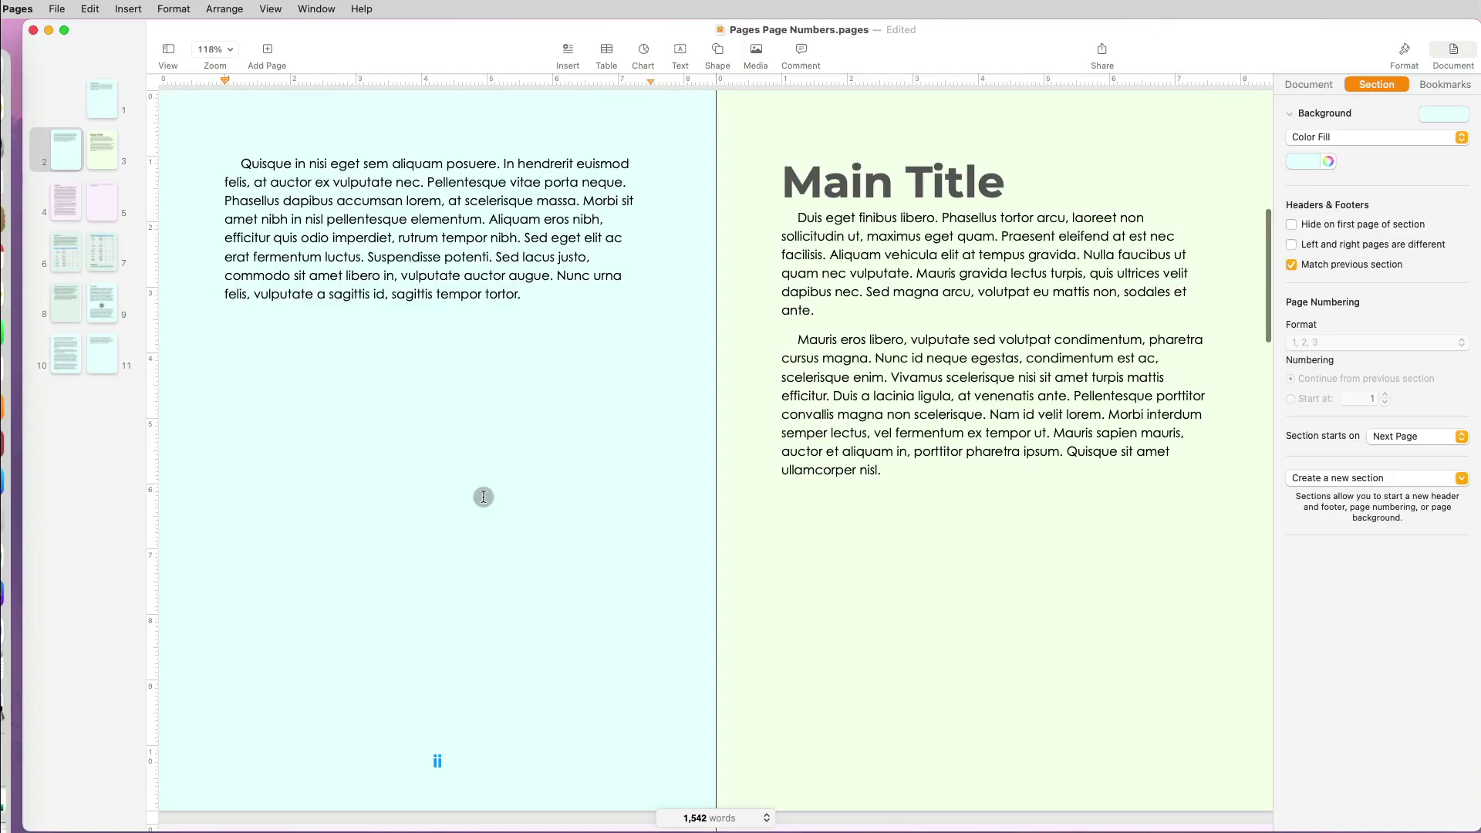
click(271, 9)
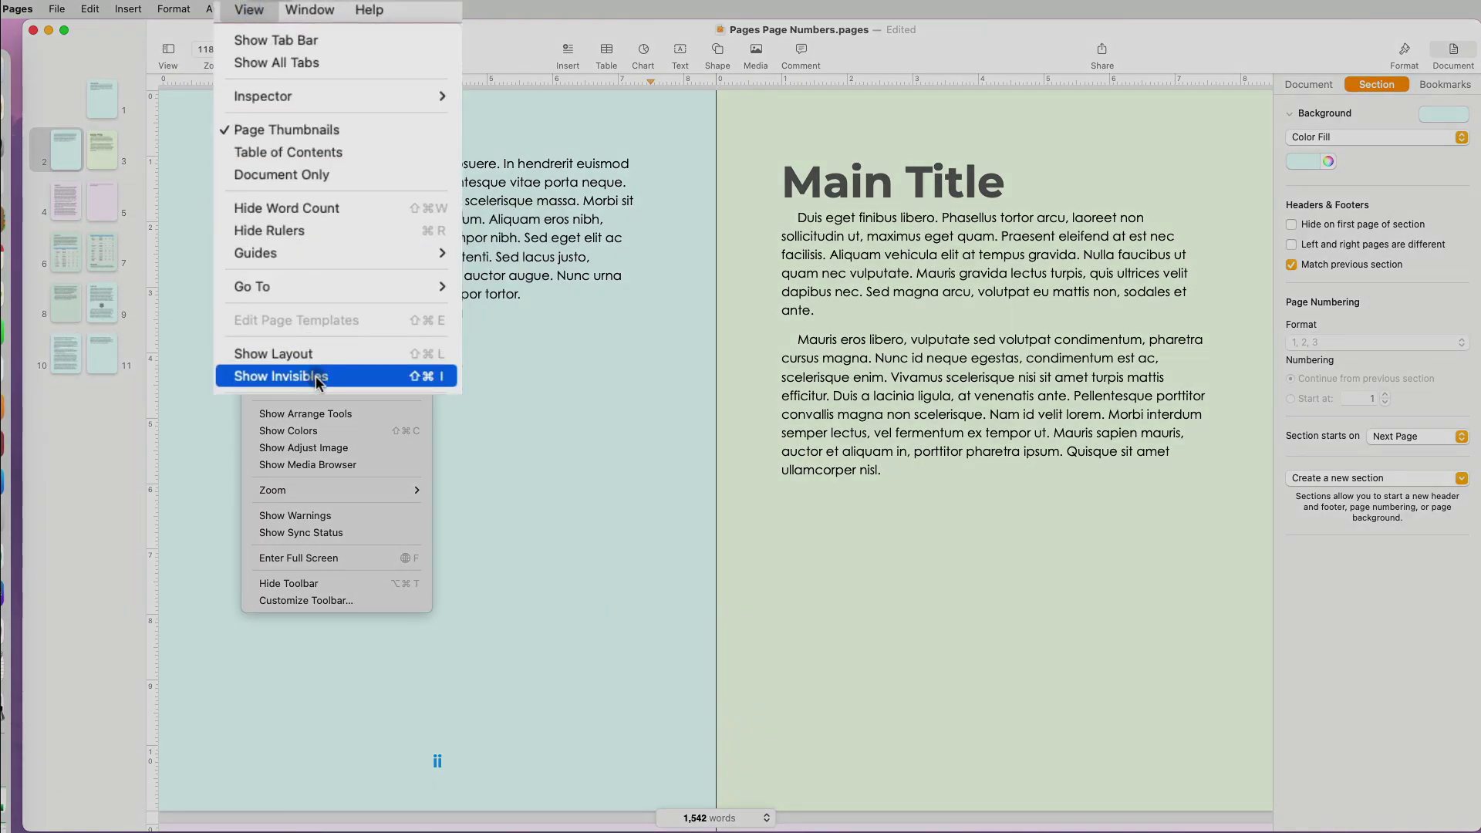
click(318, 379)
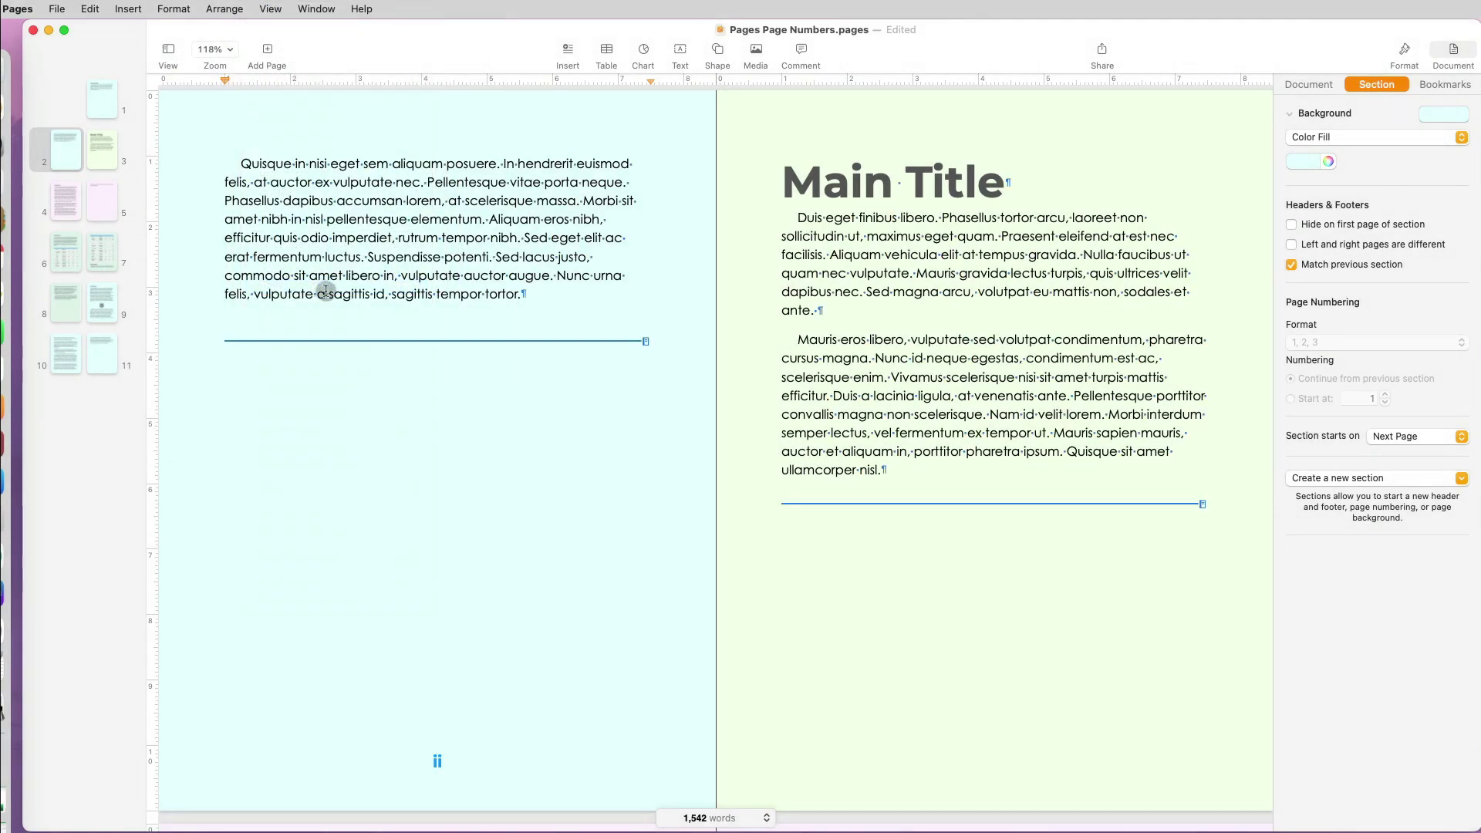
scroll(621, 587, down, 8)
scroll(621, 587, down, 4)
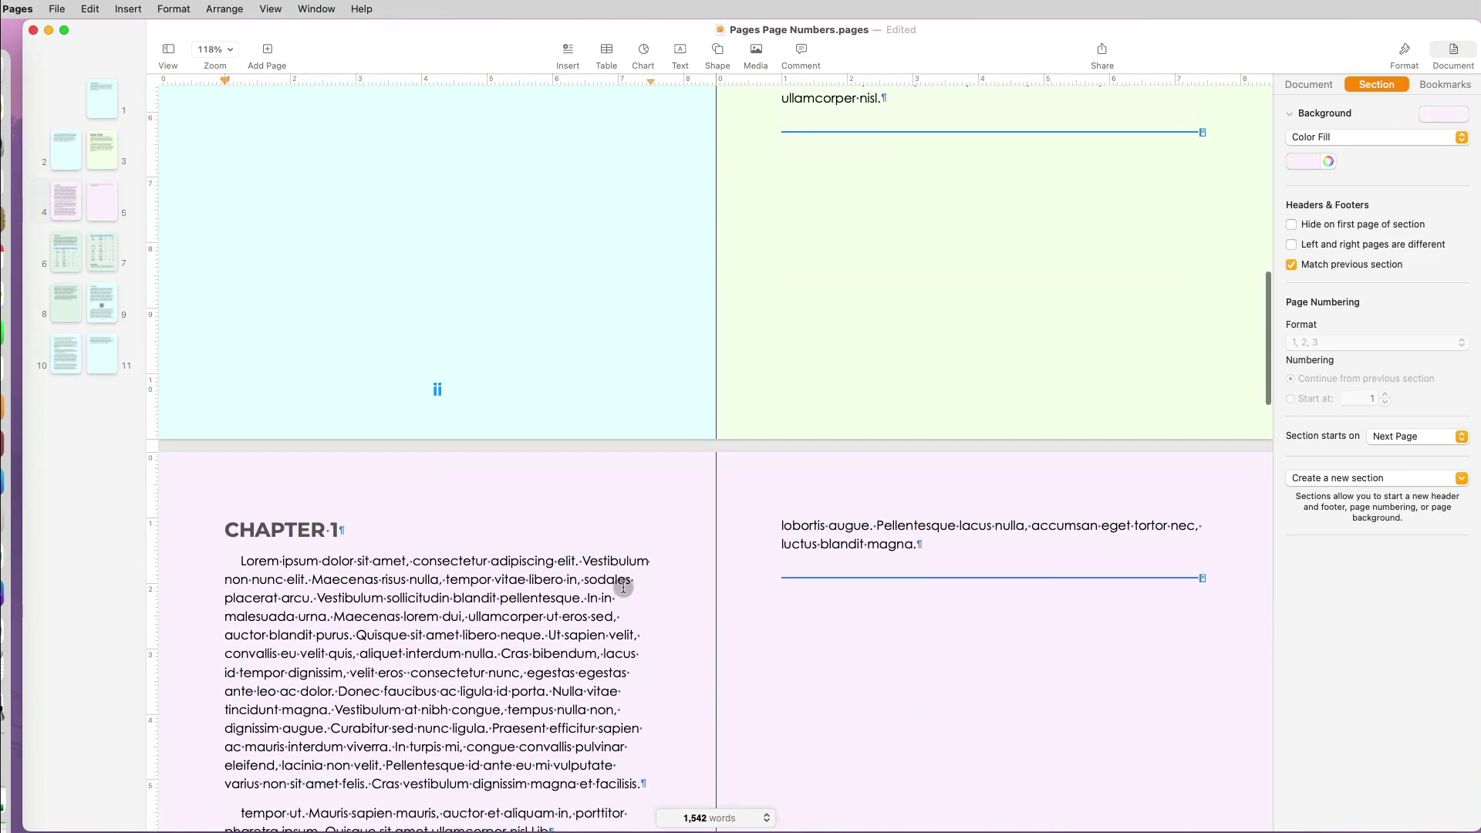
scroll(620, 587, down, 4)
scroll(622, 587, down, 4)
scroll(695, 521, down, 4)
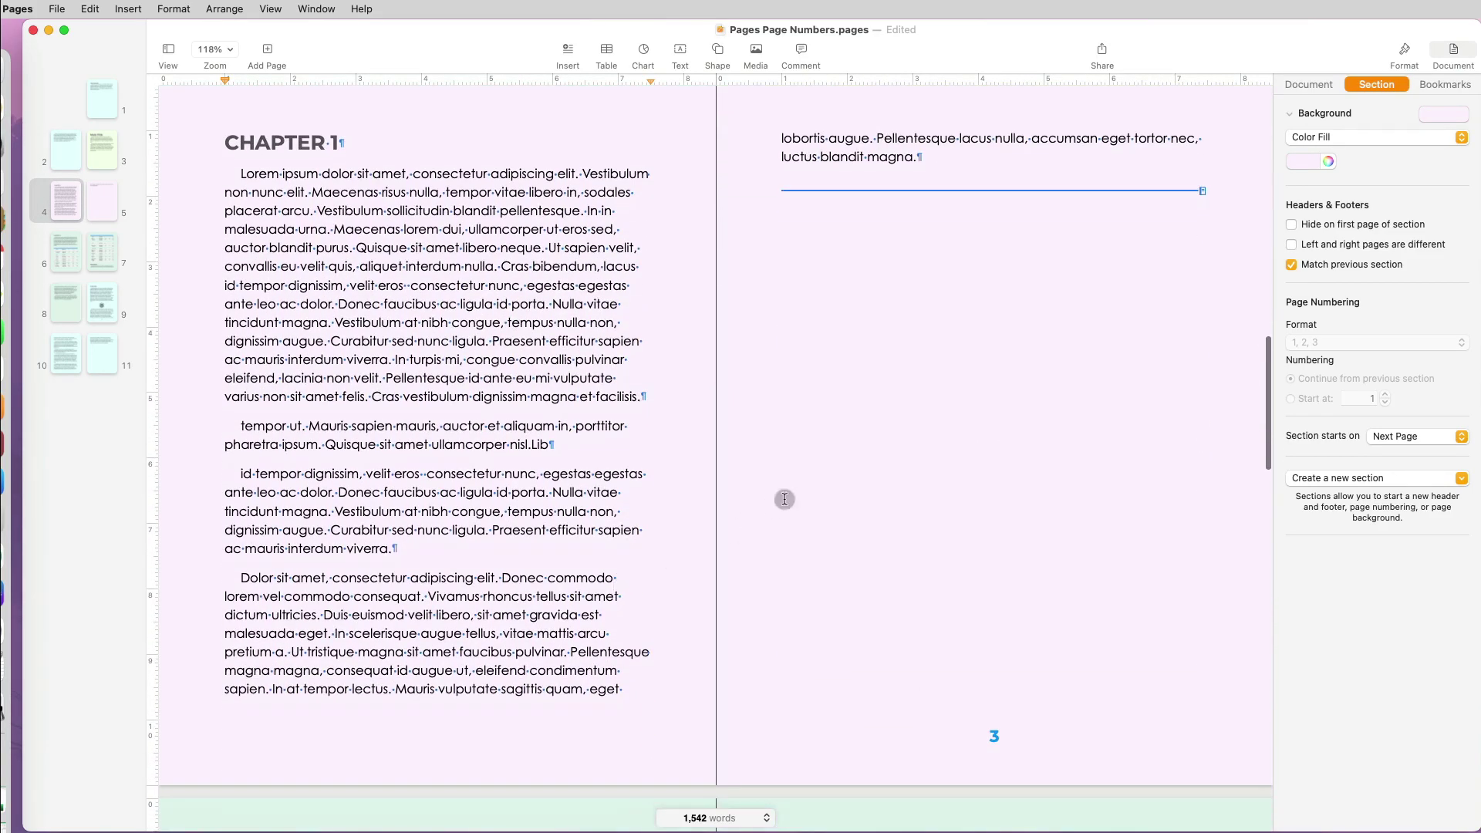
click(925, 190)
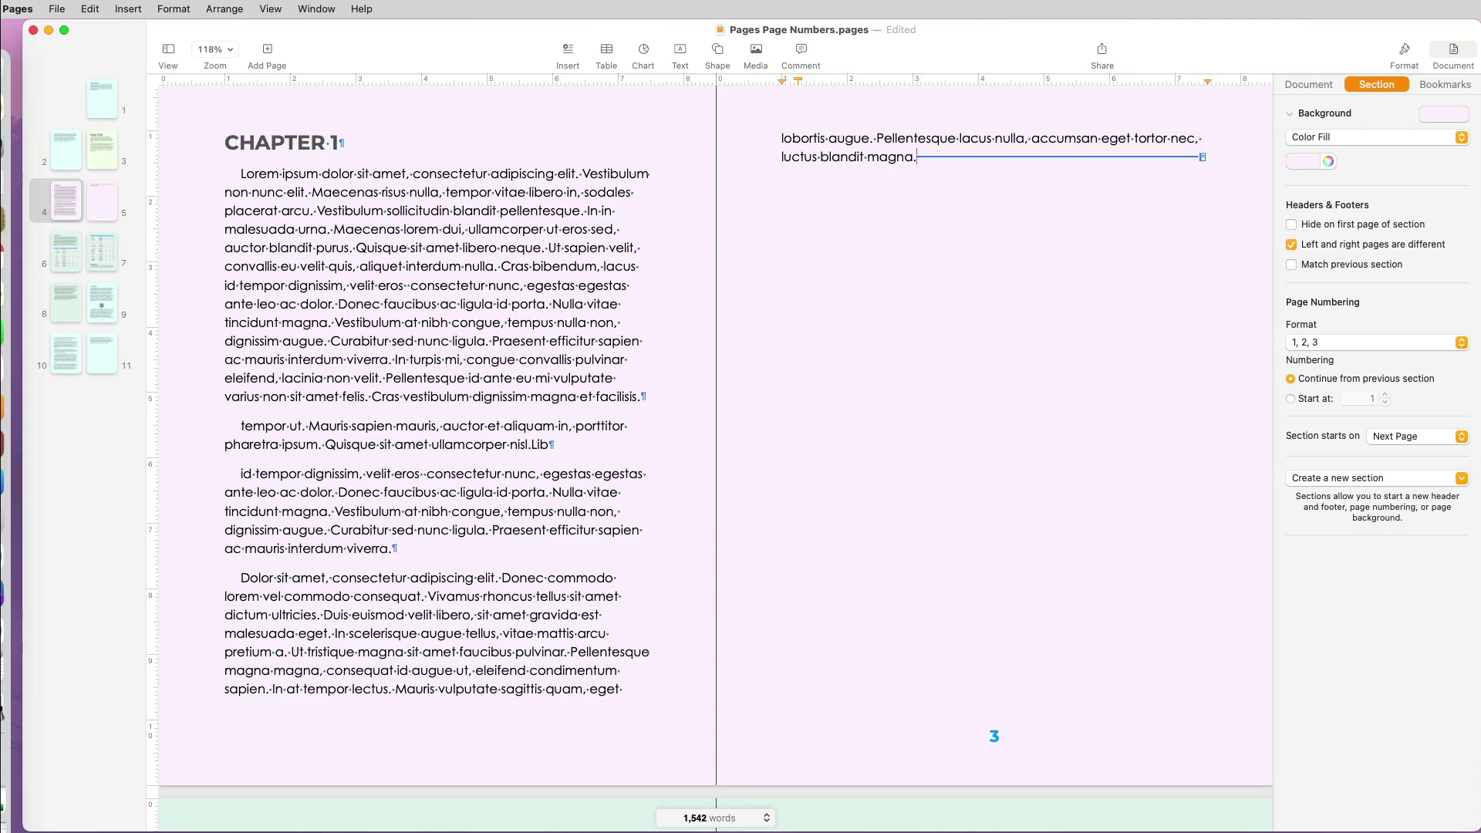
key(Return)
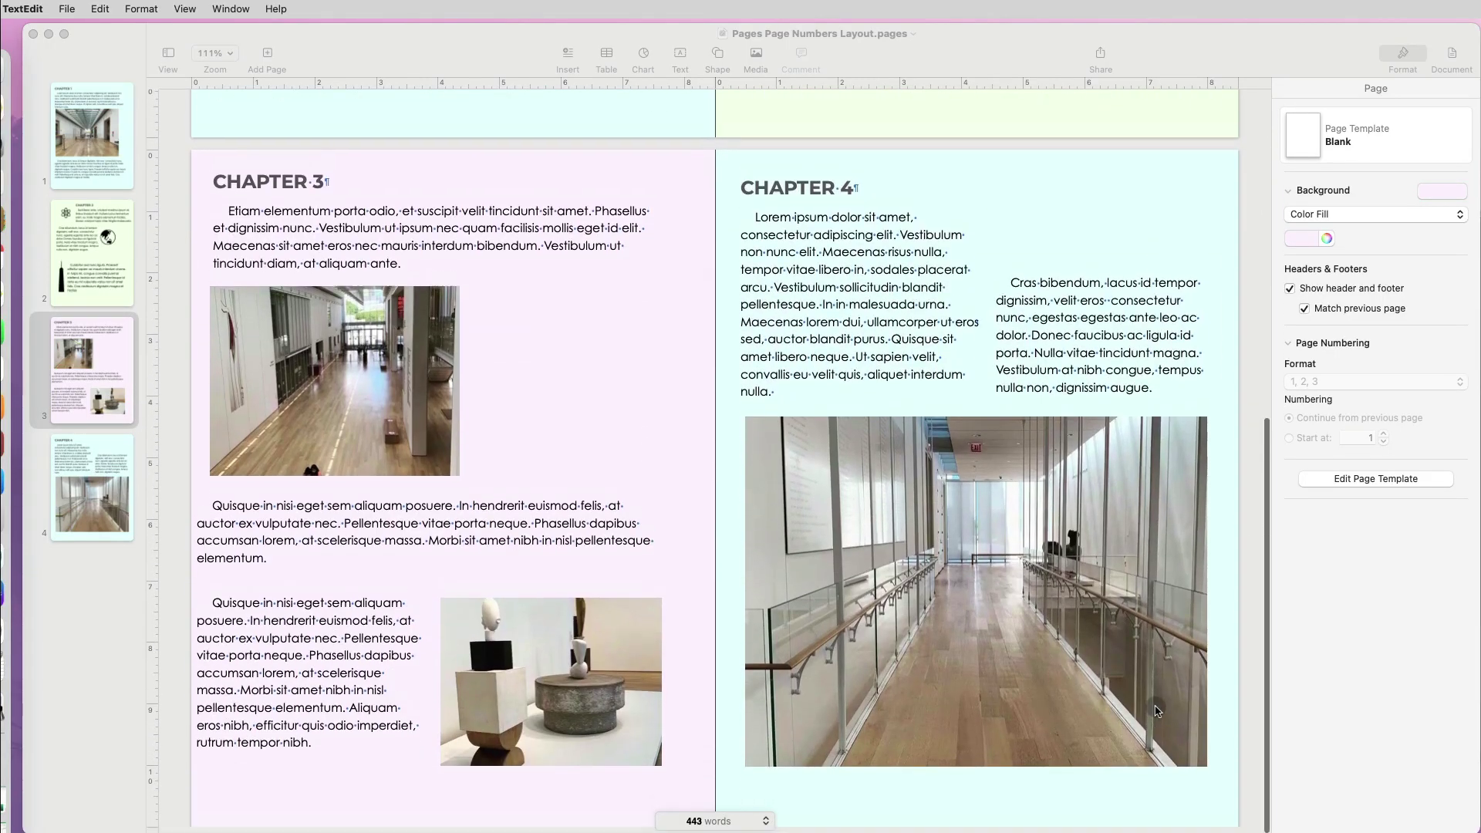
scroll(1155, 710, up, 8)
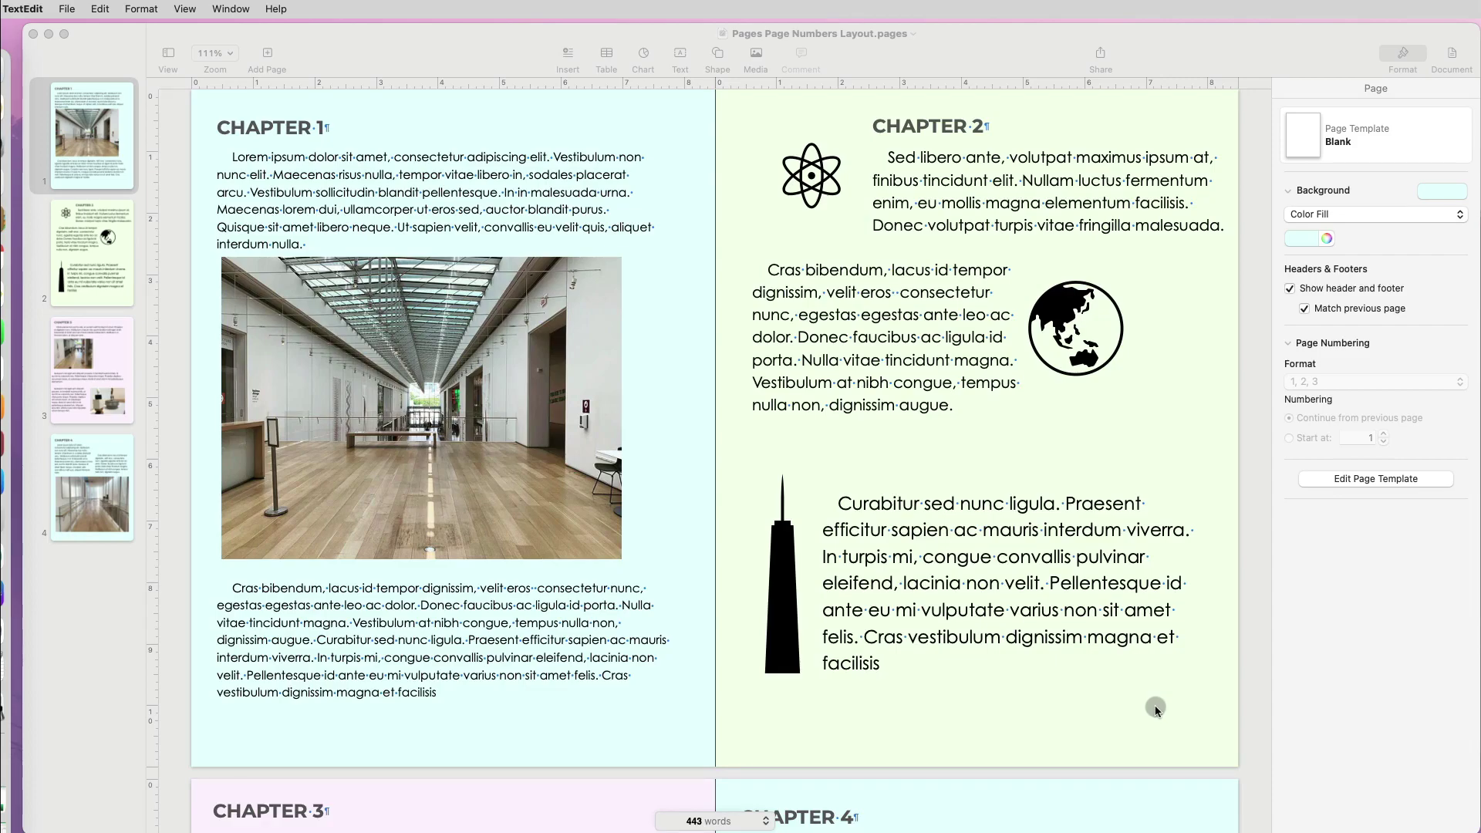
click(1450, 53)
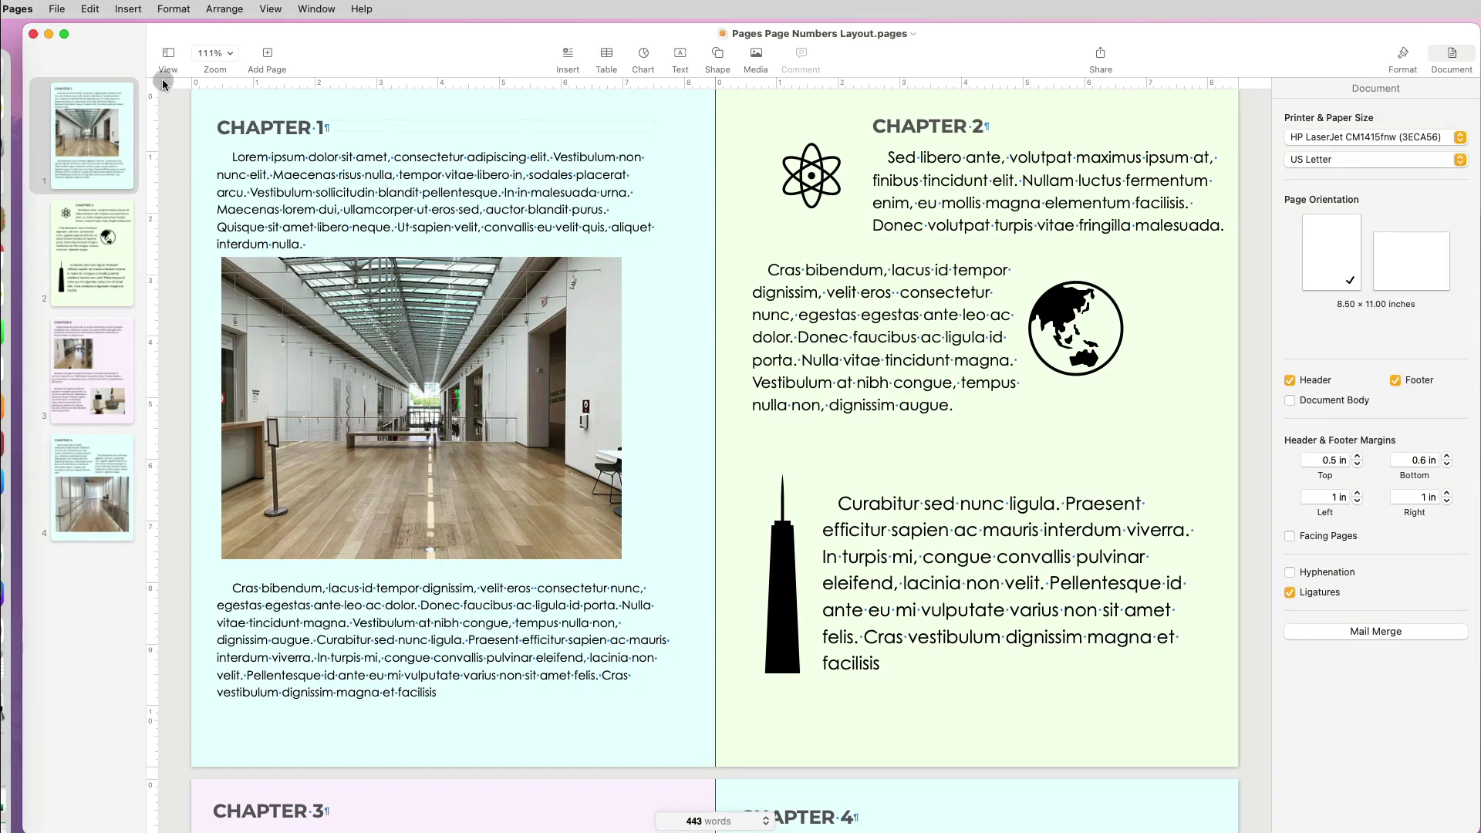
click(57, 10)
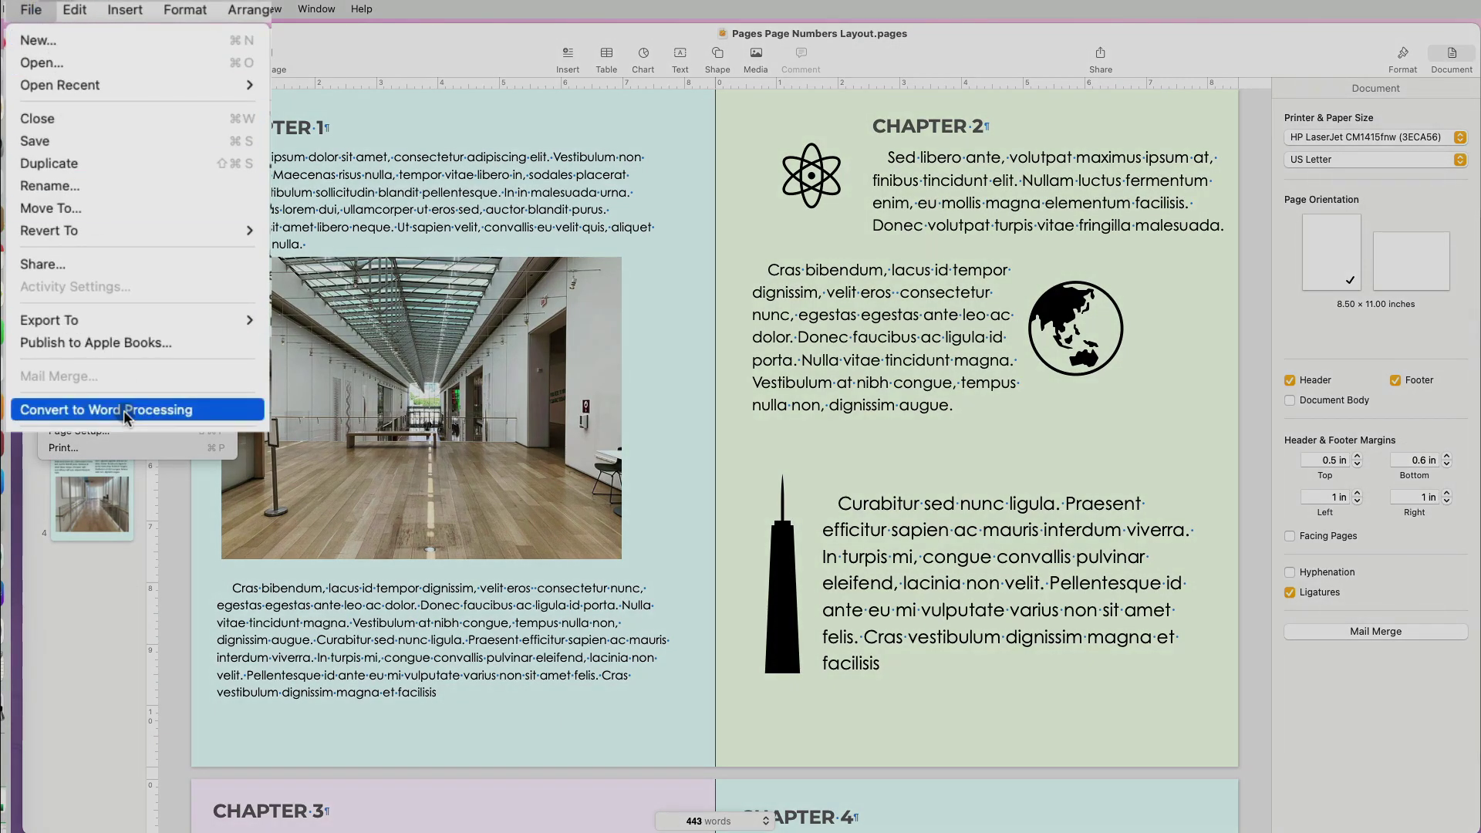
click(152, 411)
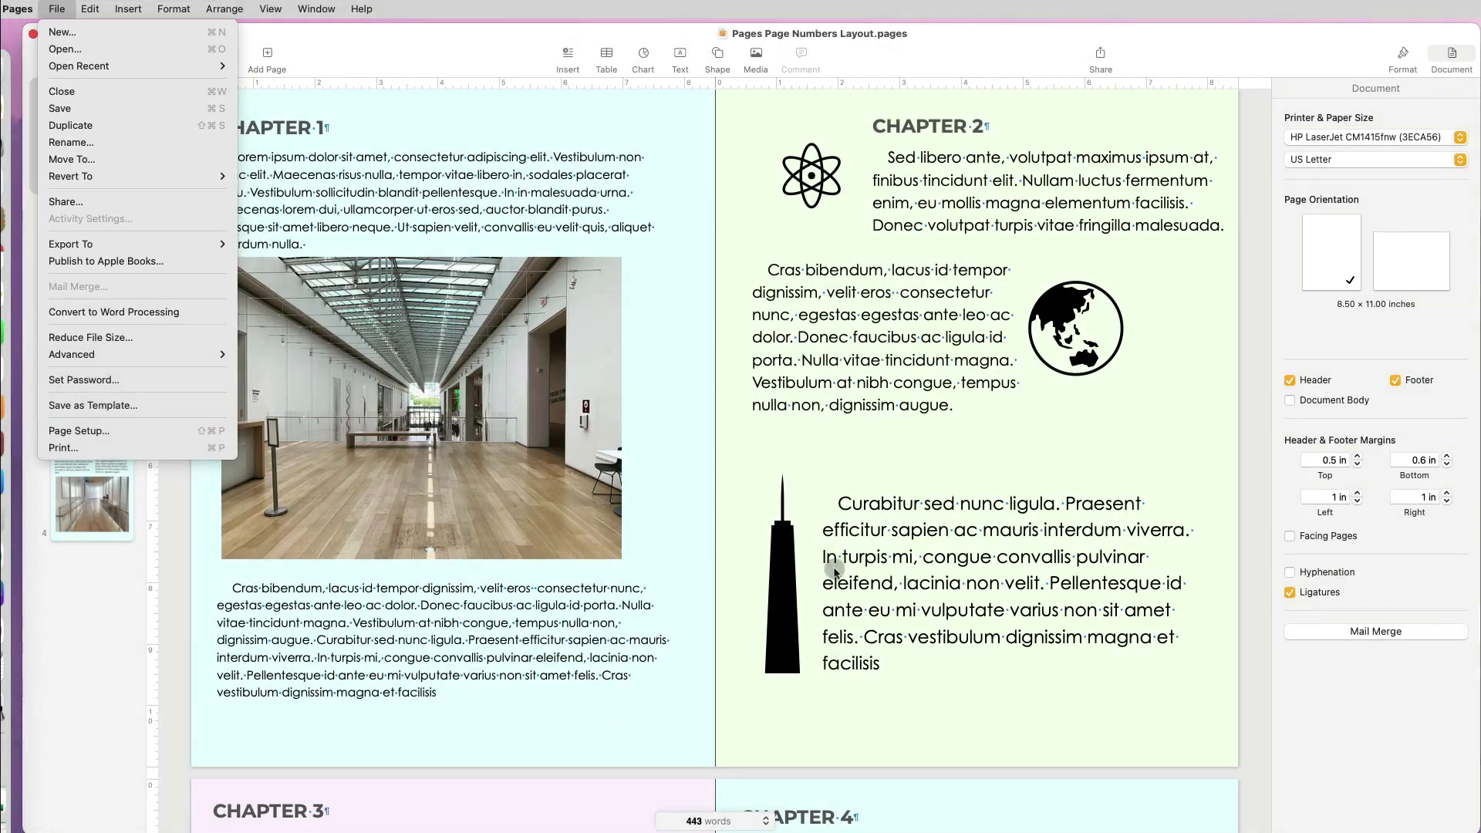
click(957, 582)
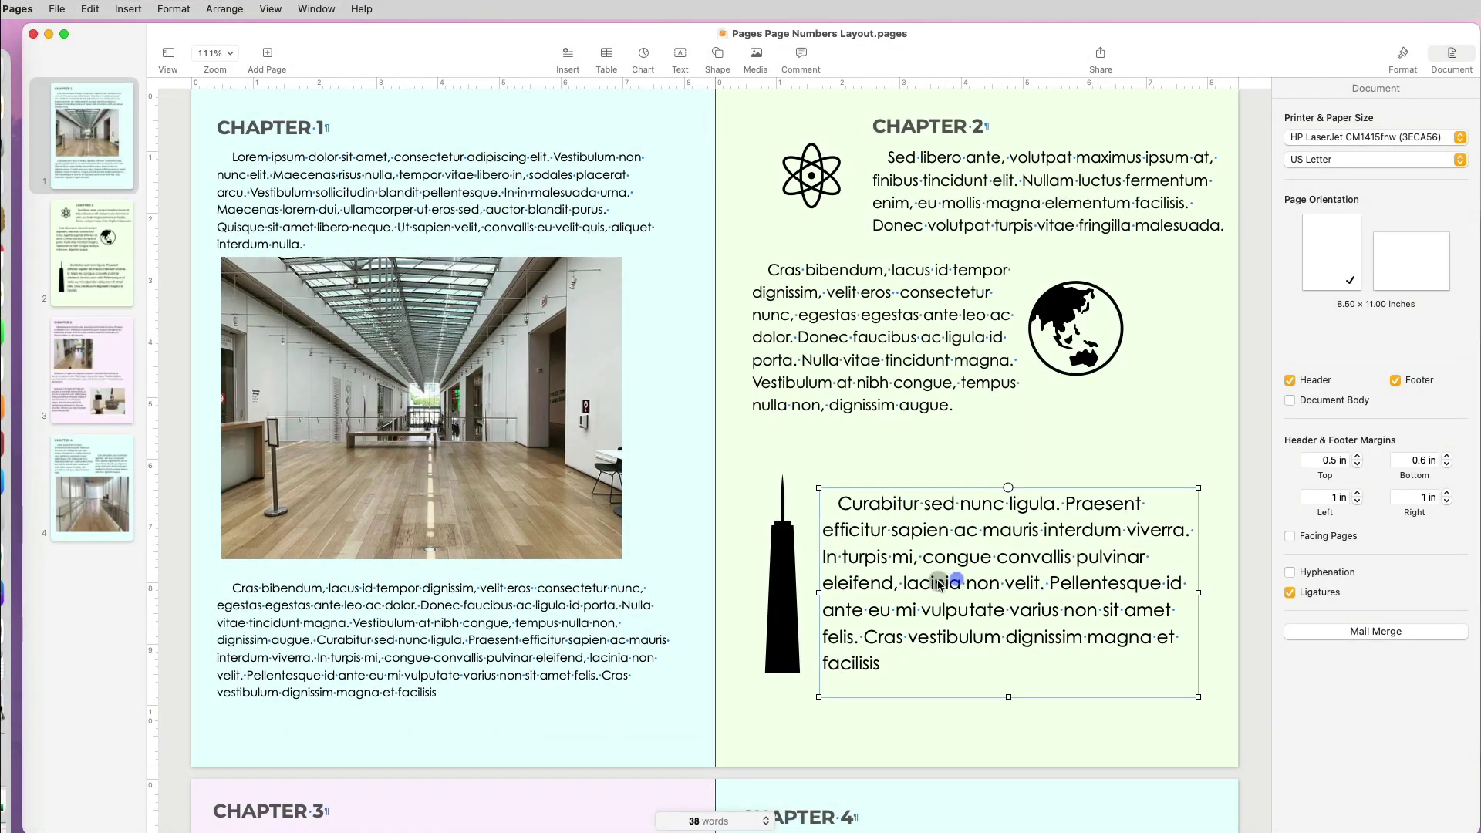
click(894, 422)
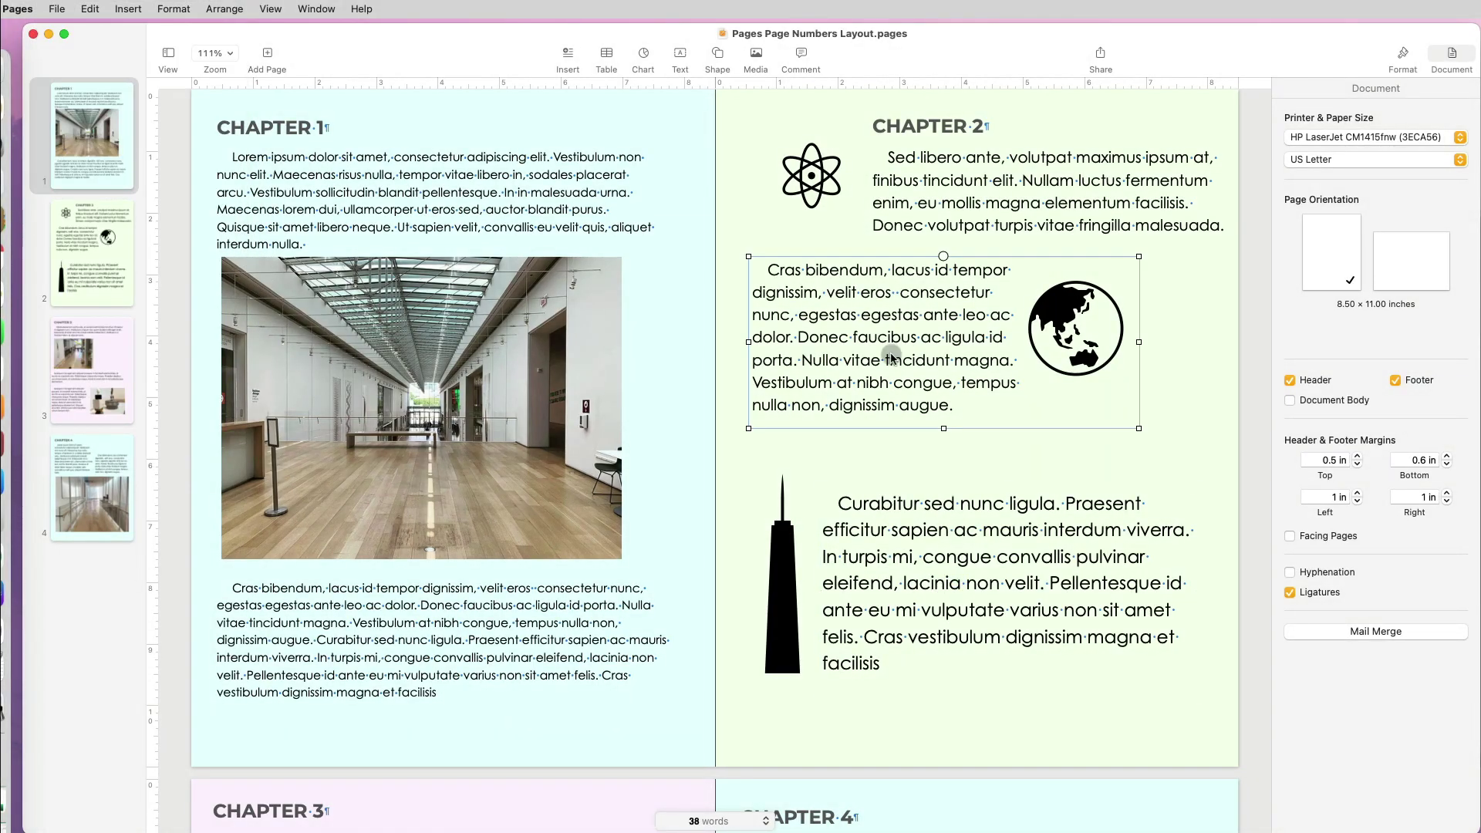
click(600, 621)
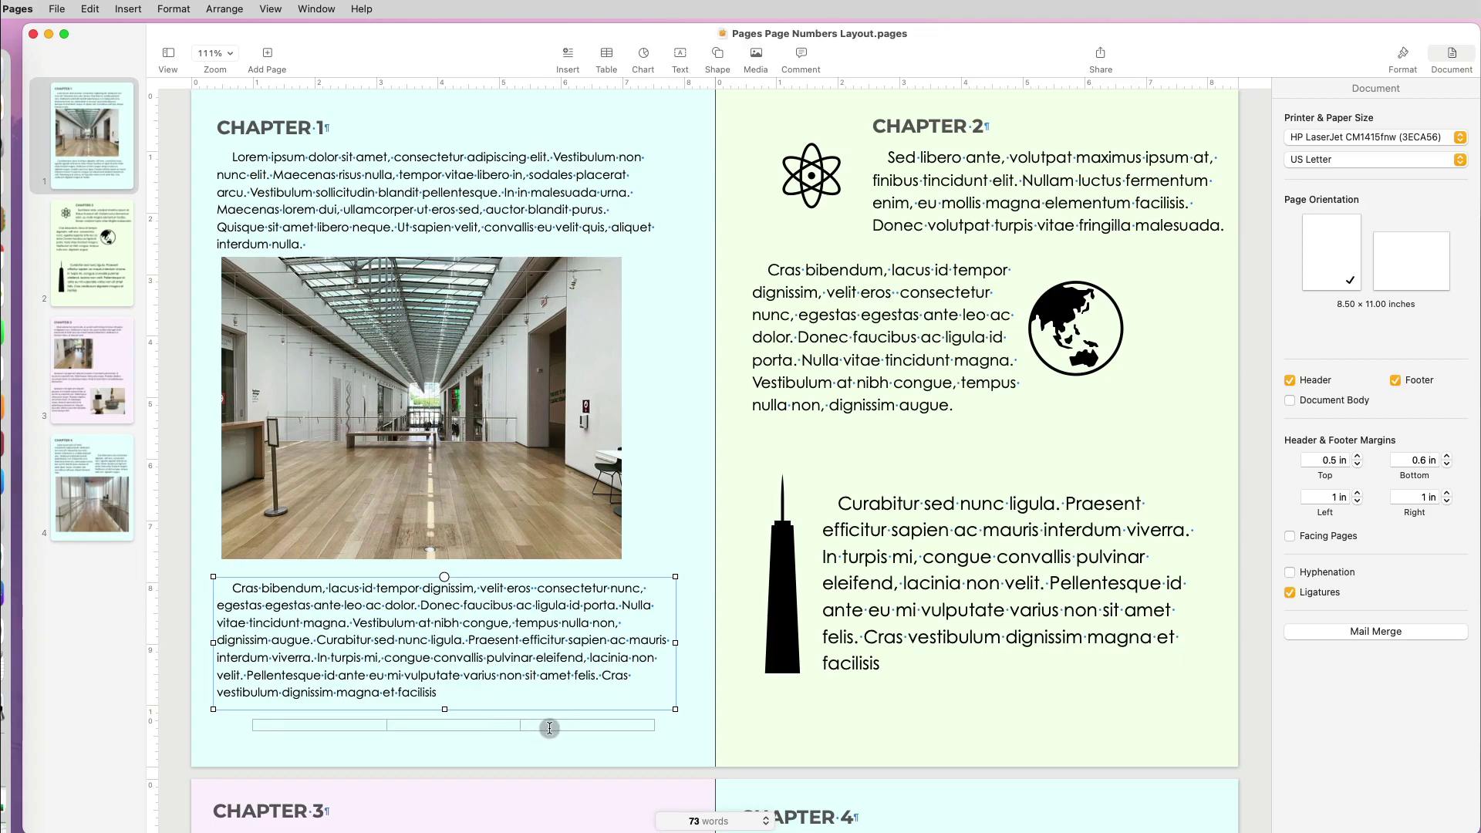
Insert a page number in the page 1 footer using the '1 of 4' format.
click(344, 727)
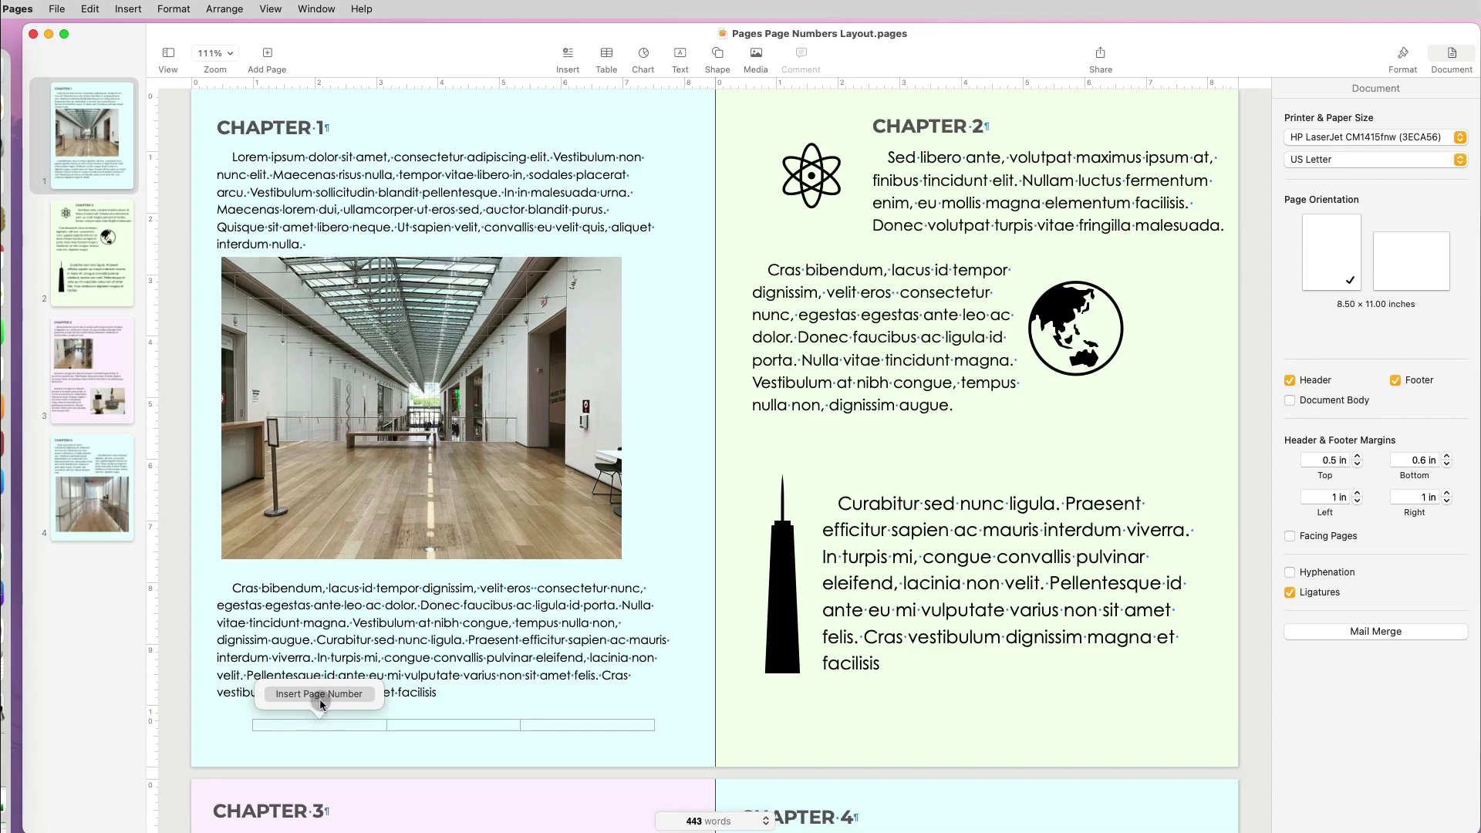
click(320, 698)
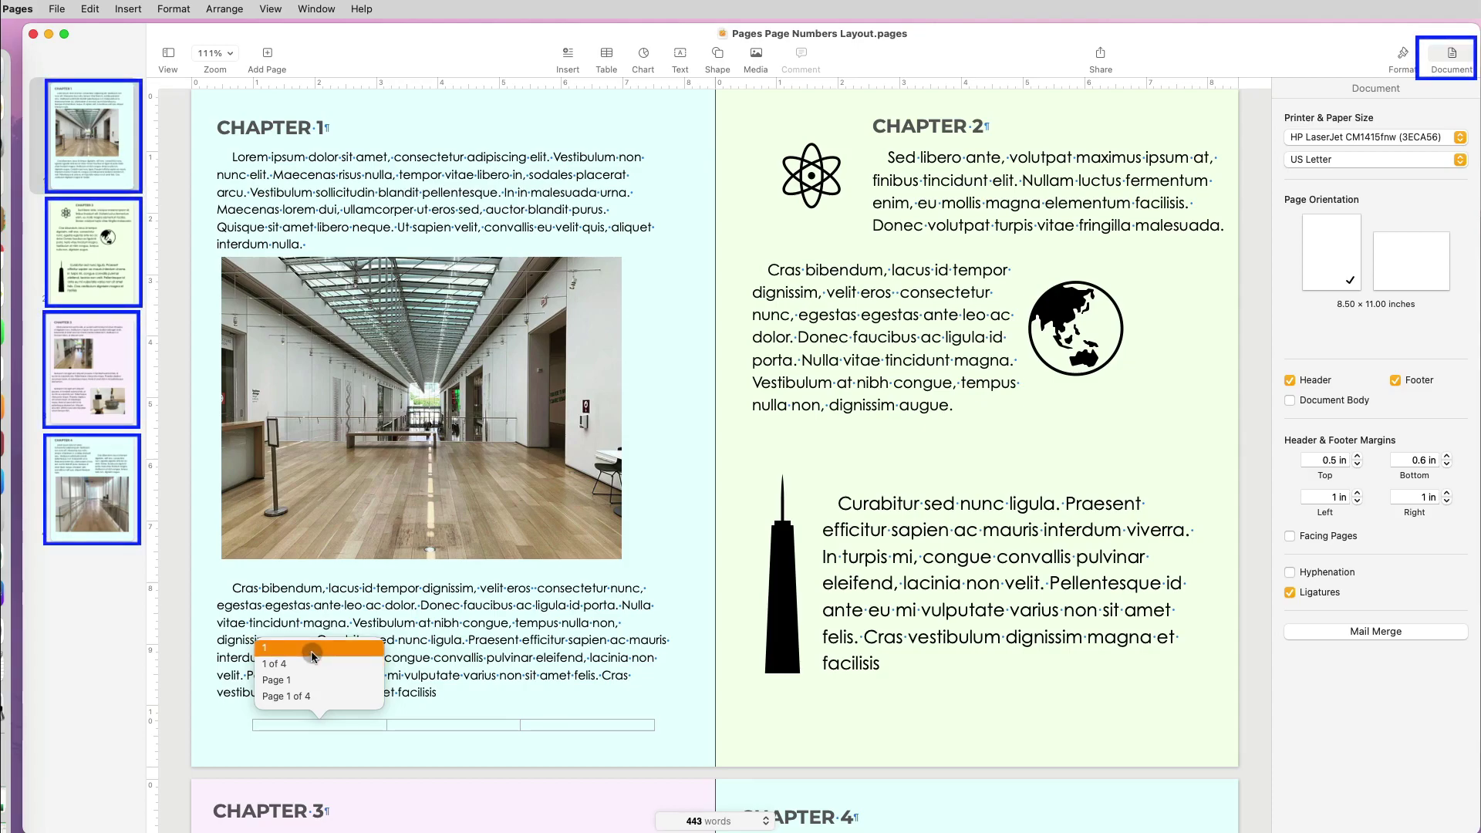
click(312, 660)
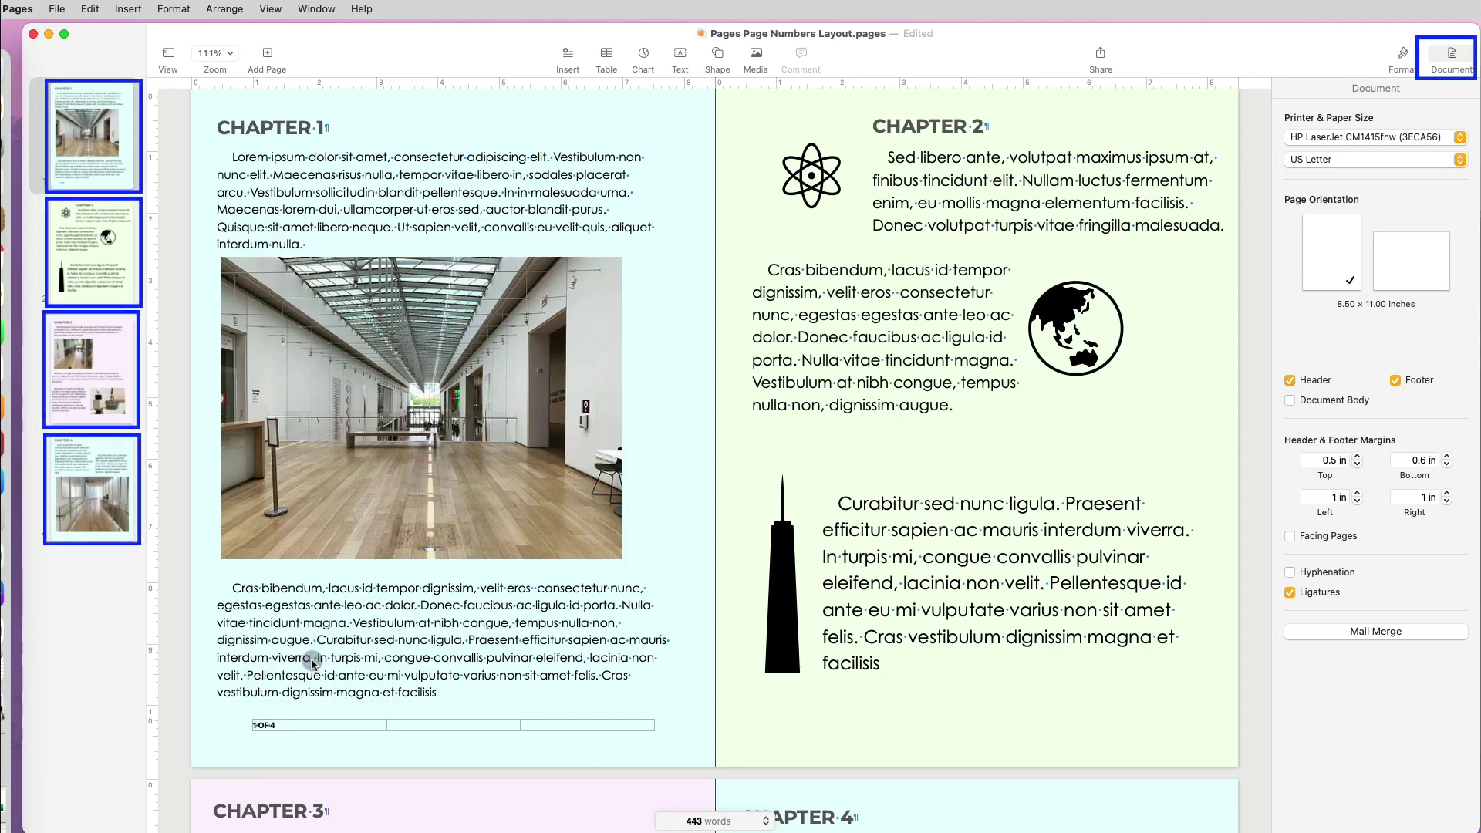
click(679, 694)
click(687, 694)
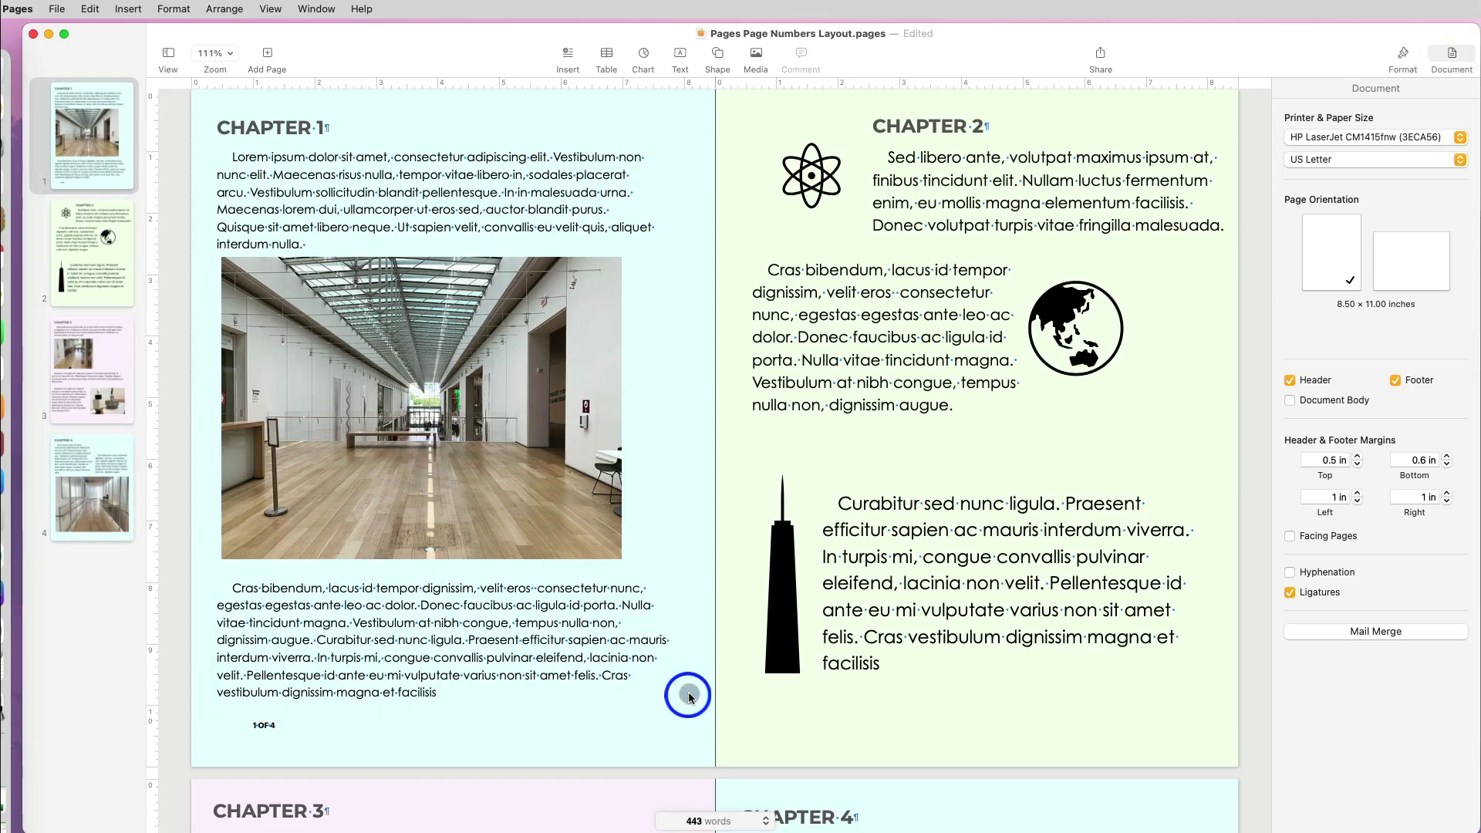
click(1399, 53)
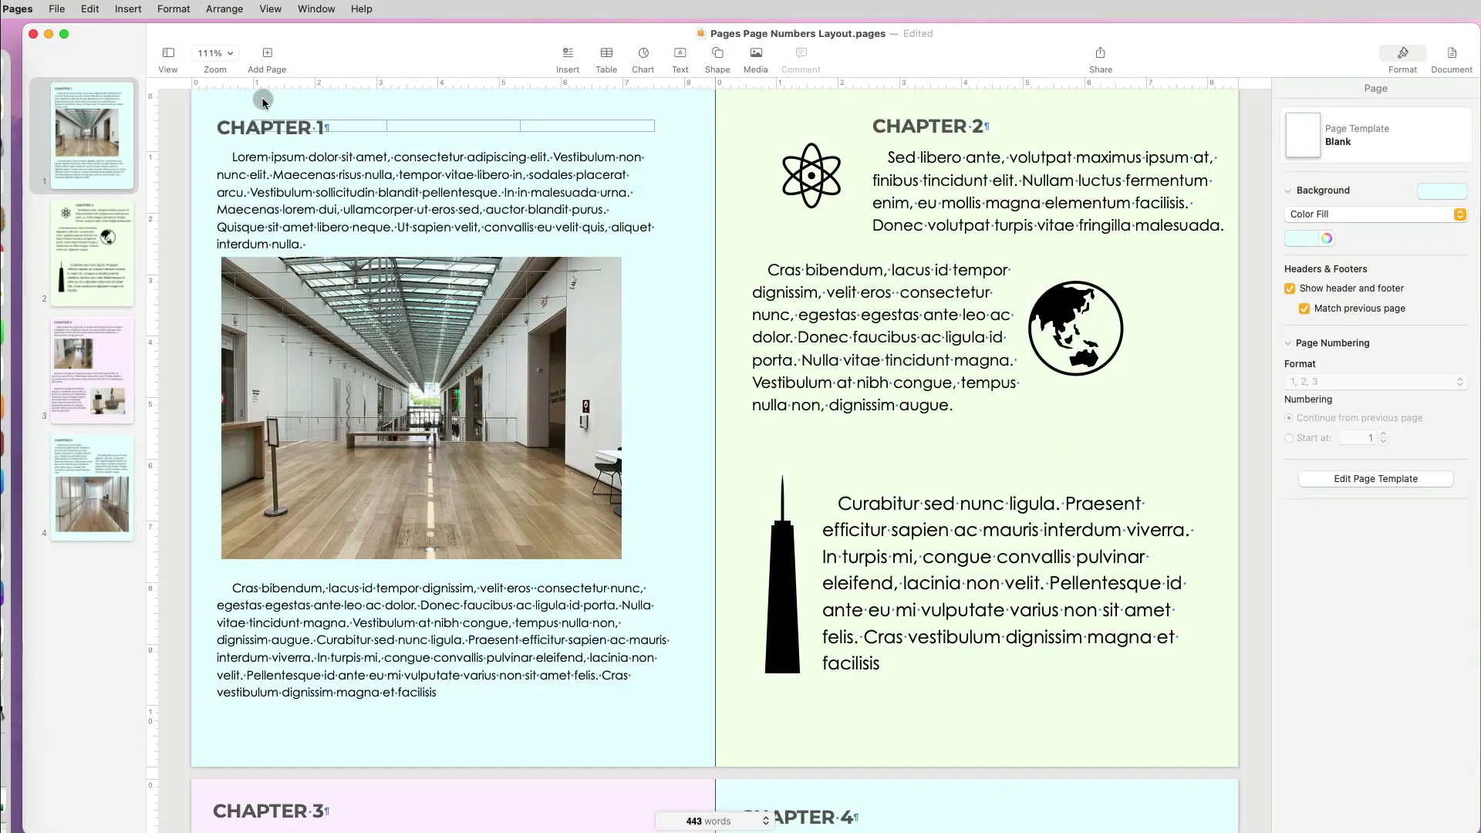
Edit the Blank page template and add a text box holding a page number field near the bottom.
click(171, 53)
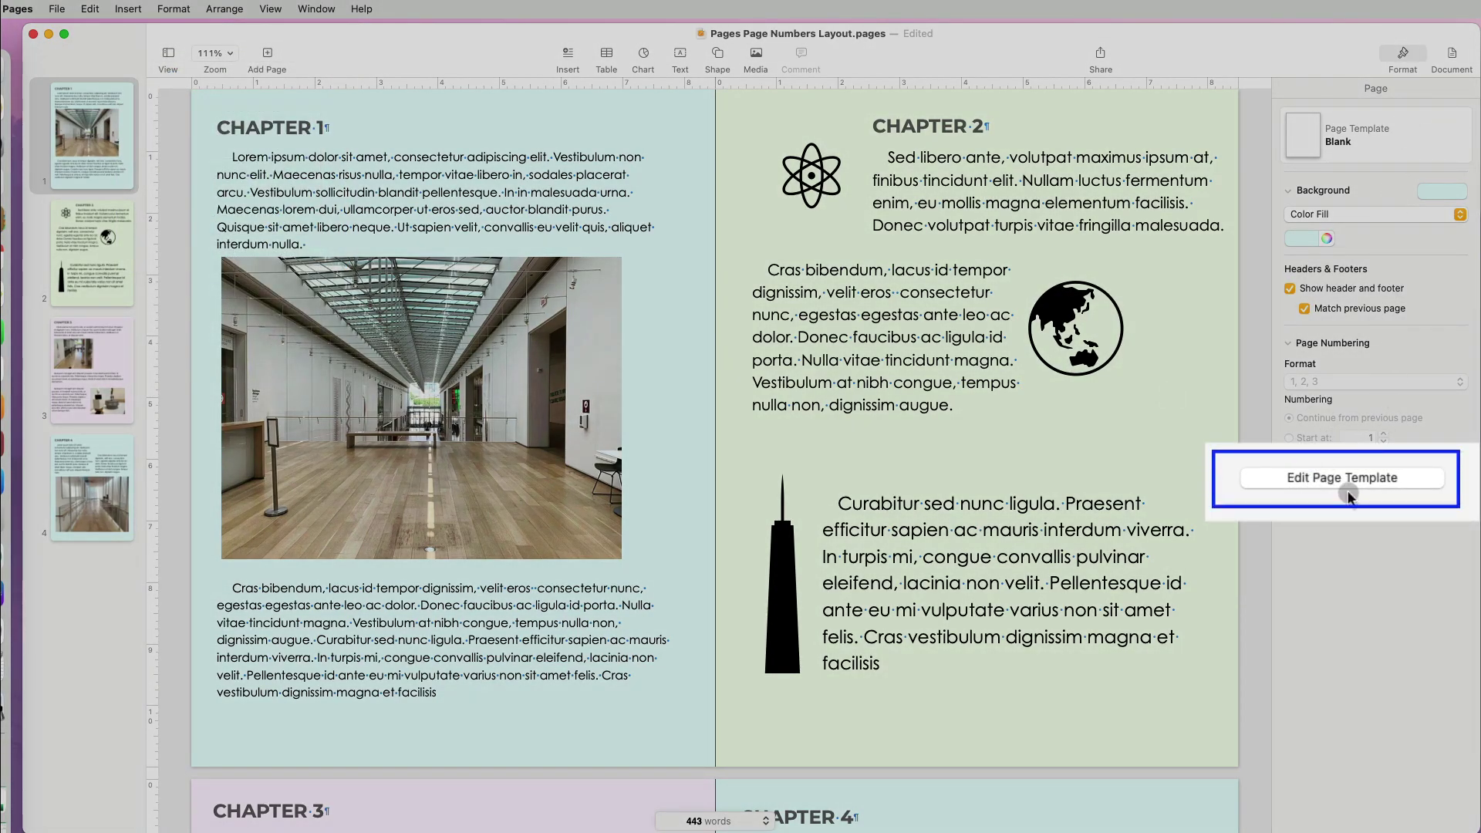
click(1343, 479)
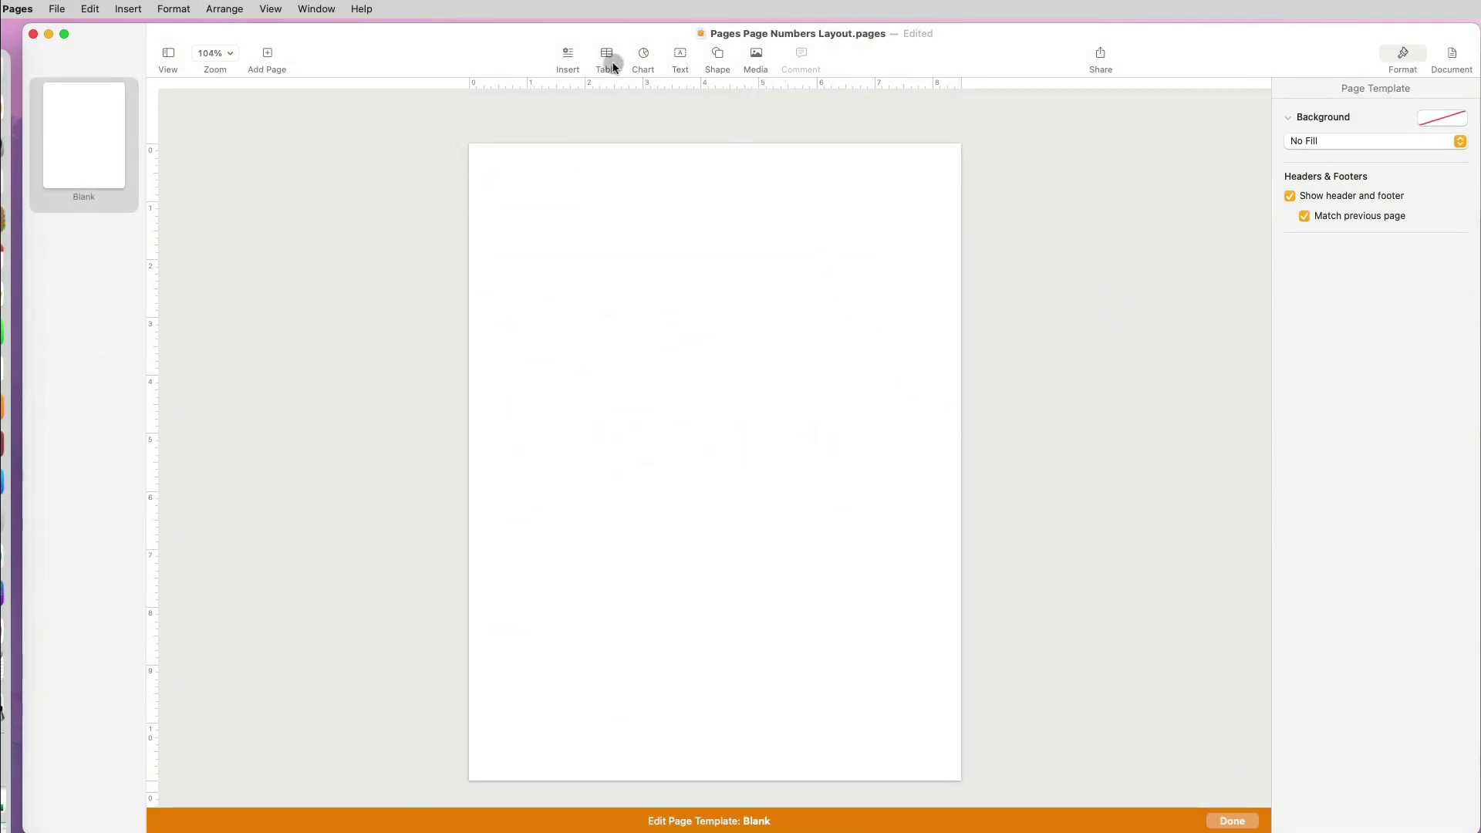
click(678, 55)
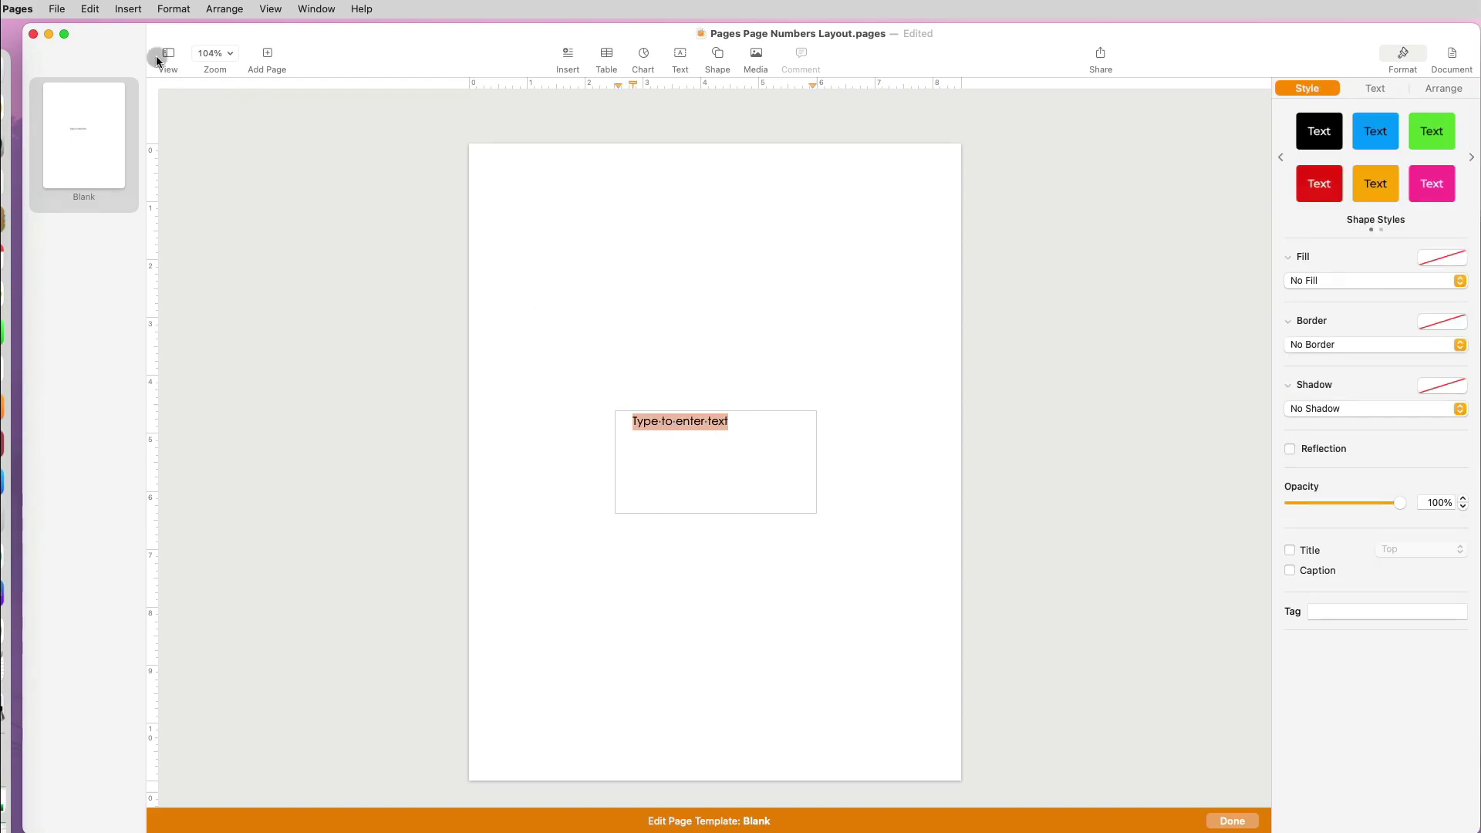
click(127, 8)
click(146, 117)
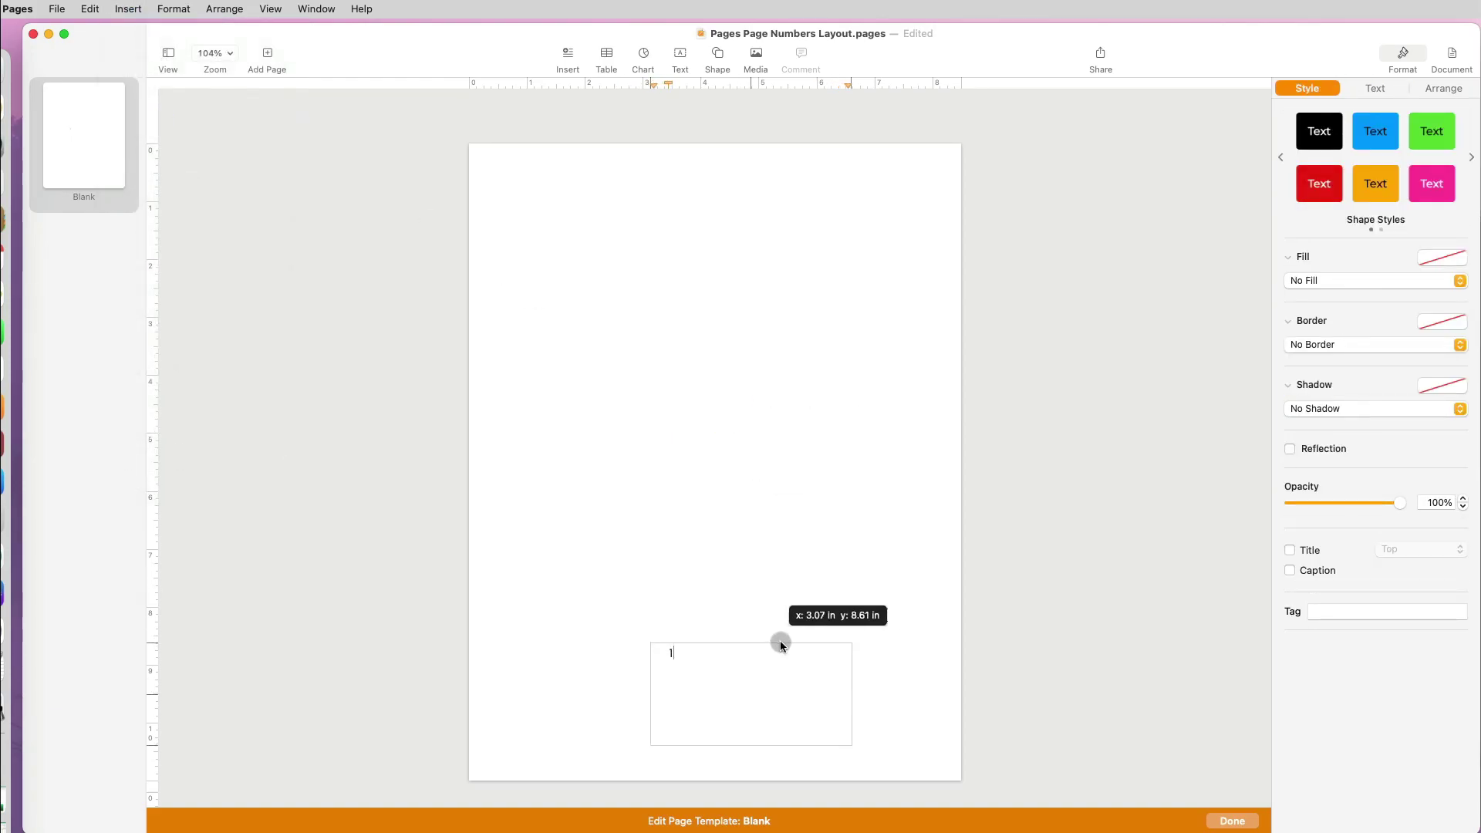
drag(741, 414, 780, 647)
Make the template page number bold blue and shrink its box tightly at the right edge.
click(1374, 89)
click(1298, 280)
click(1433, 340)
click(1434, 394)
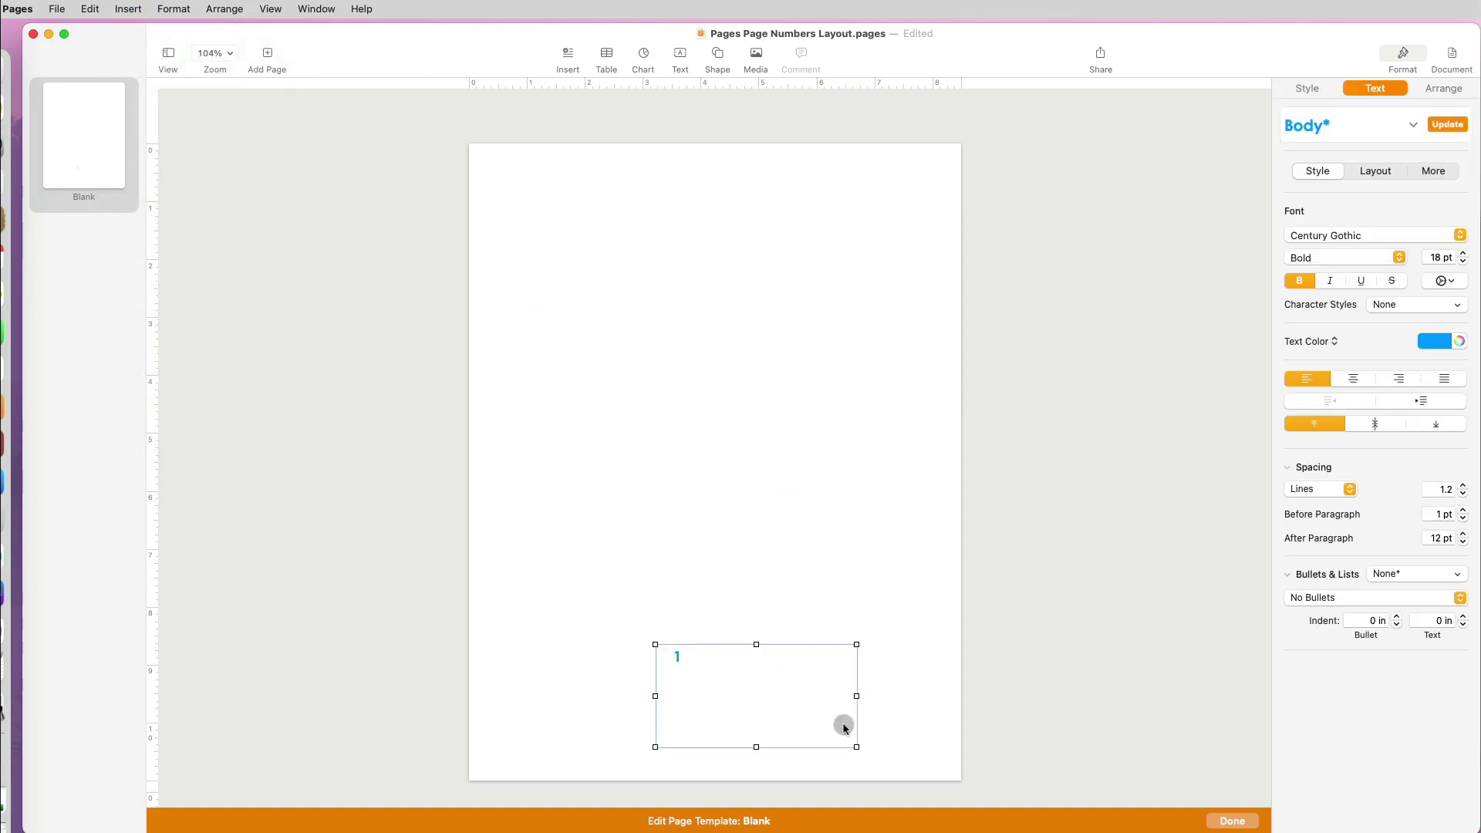
mouse_move(856, 746)
mouse_down()
mouse_move(679, 671)
mouse_move(929, 454)
mouse_up()
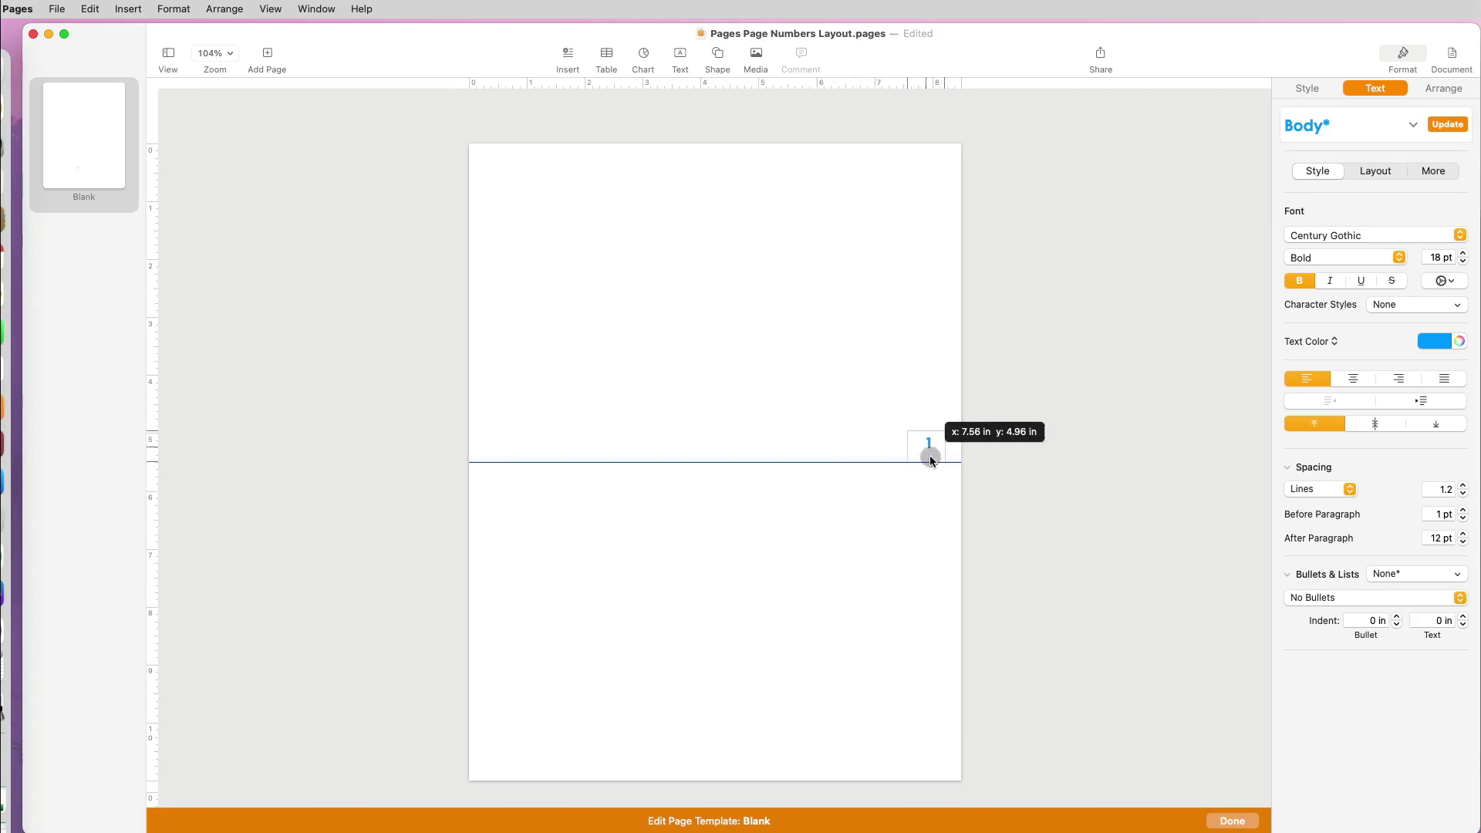
Back in the document, add a bold page-number text box on the right side of page 2.
click(1231, 821)
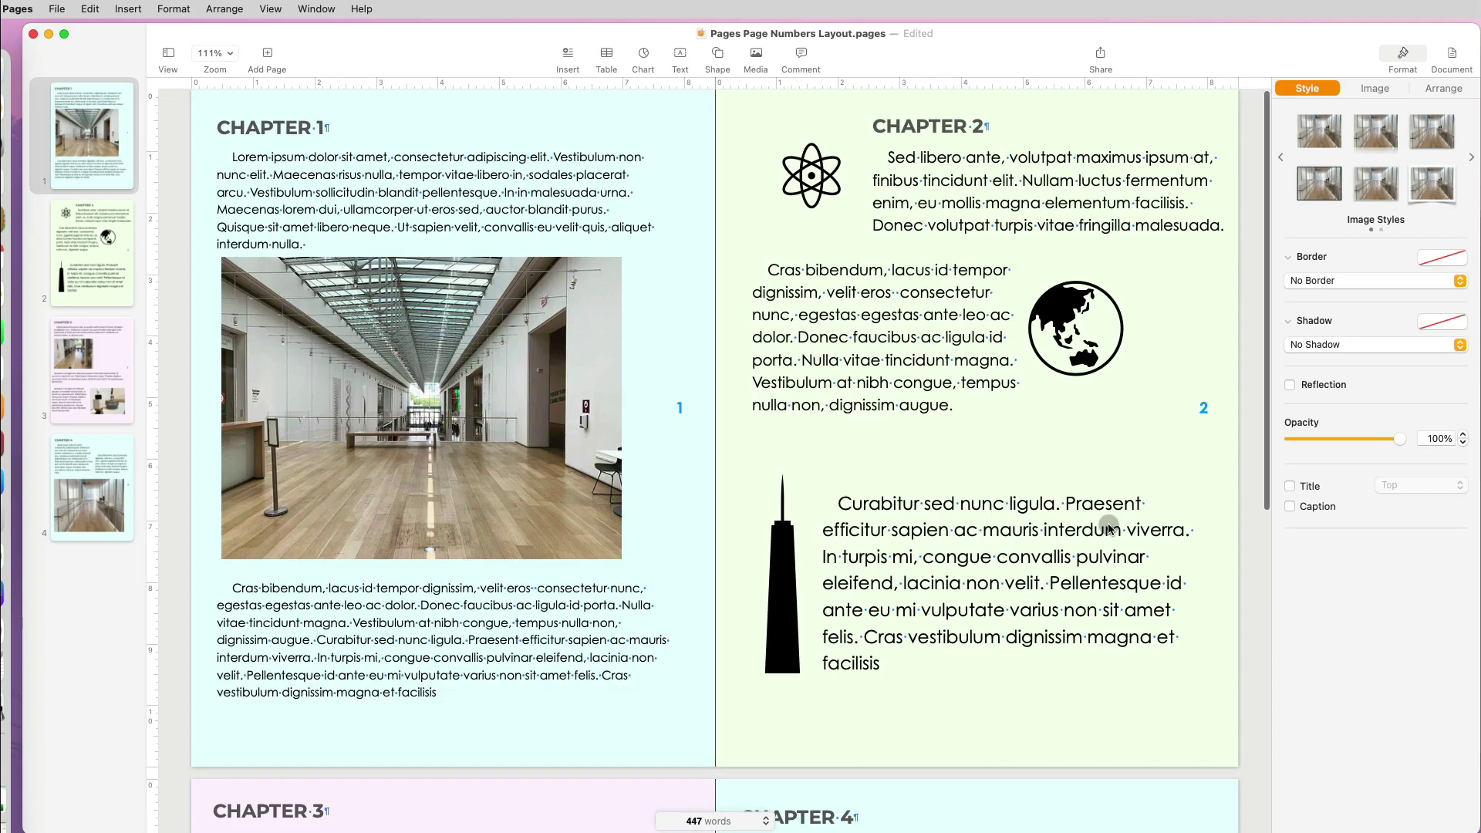
scroll(1107, 522, down, 5)
scroll(1108, 523, down, 5)
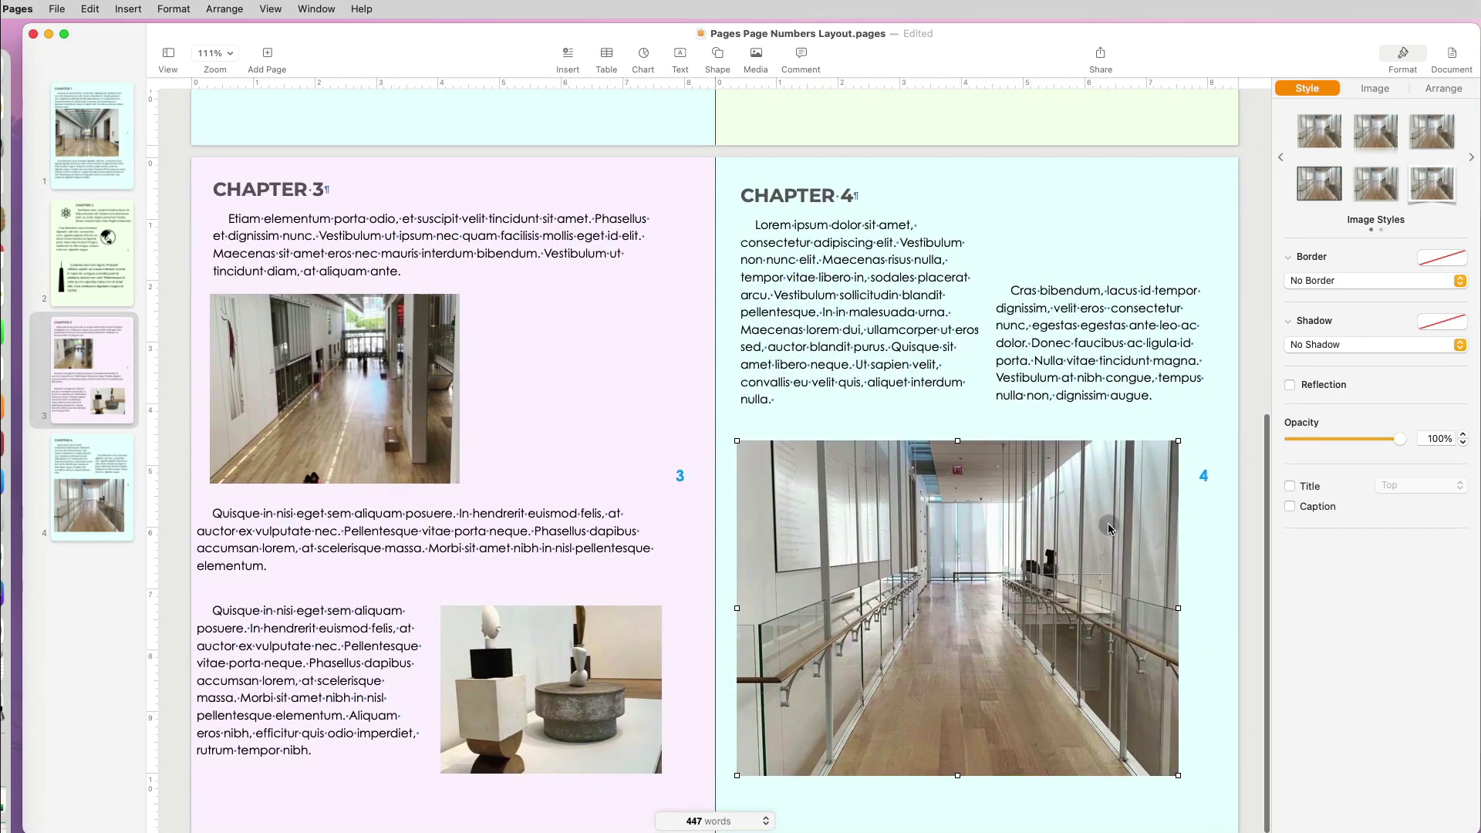
click(1191, 649)
scroll(1106, 463, up, 15)
click(679, 54)
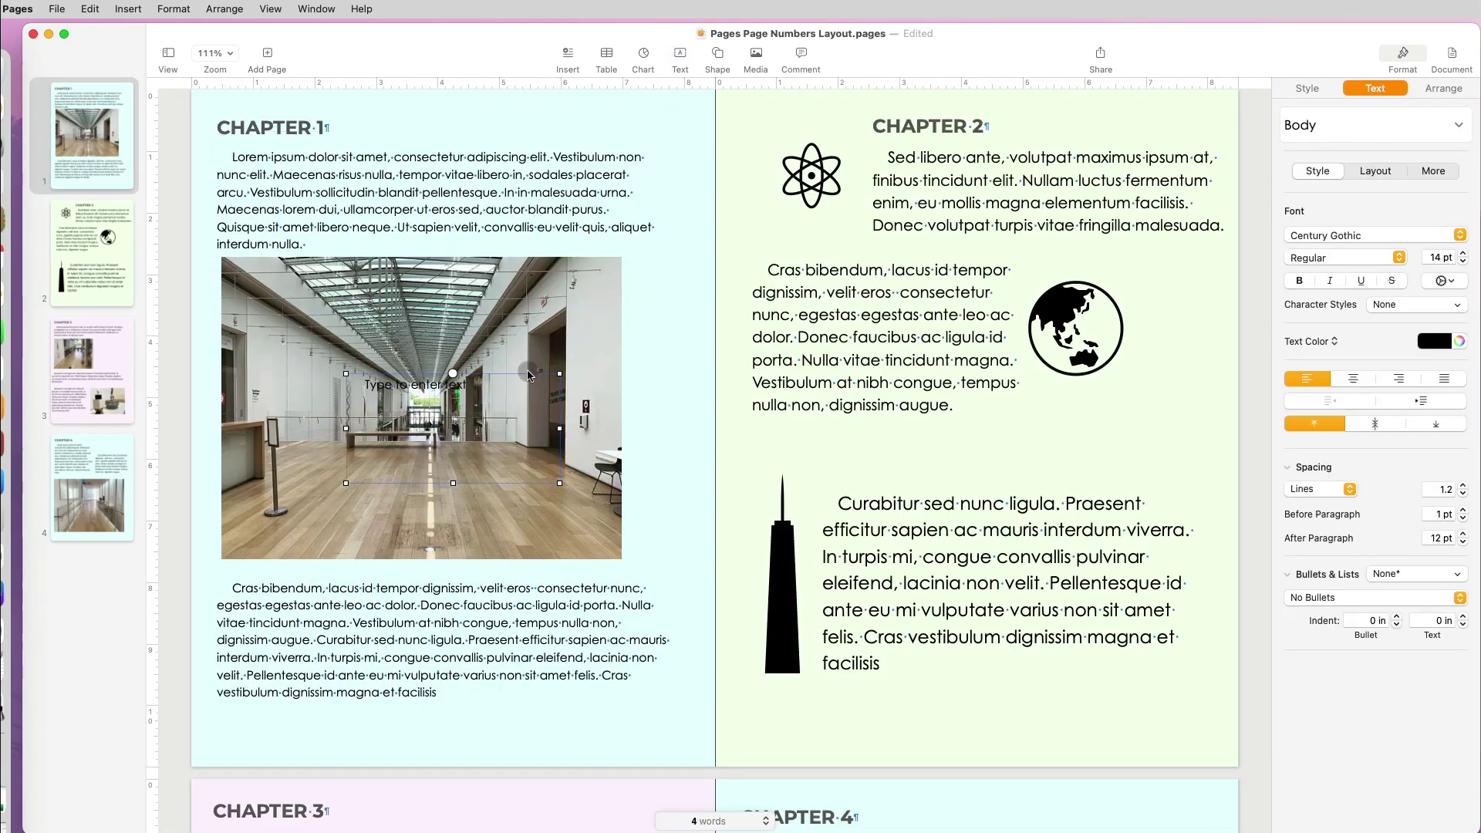
mouse_move(526, 373)
mouse_down()
mouse_move(658, 262)
mouse_move(966, 463)
mouse_up()
double_click(930, 443)
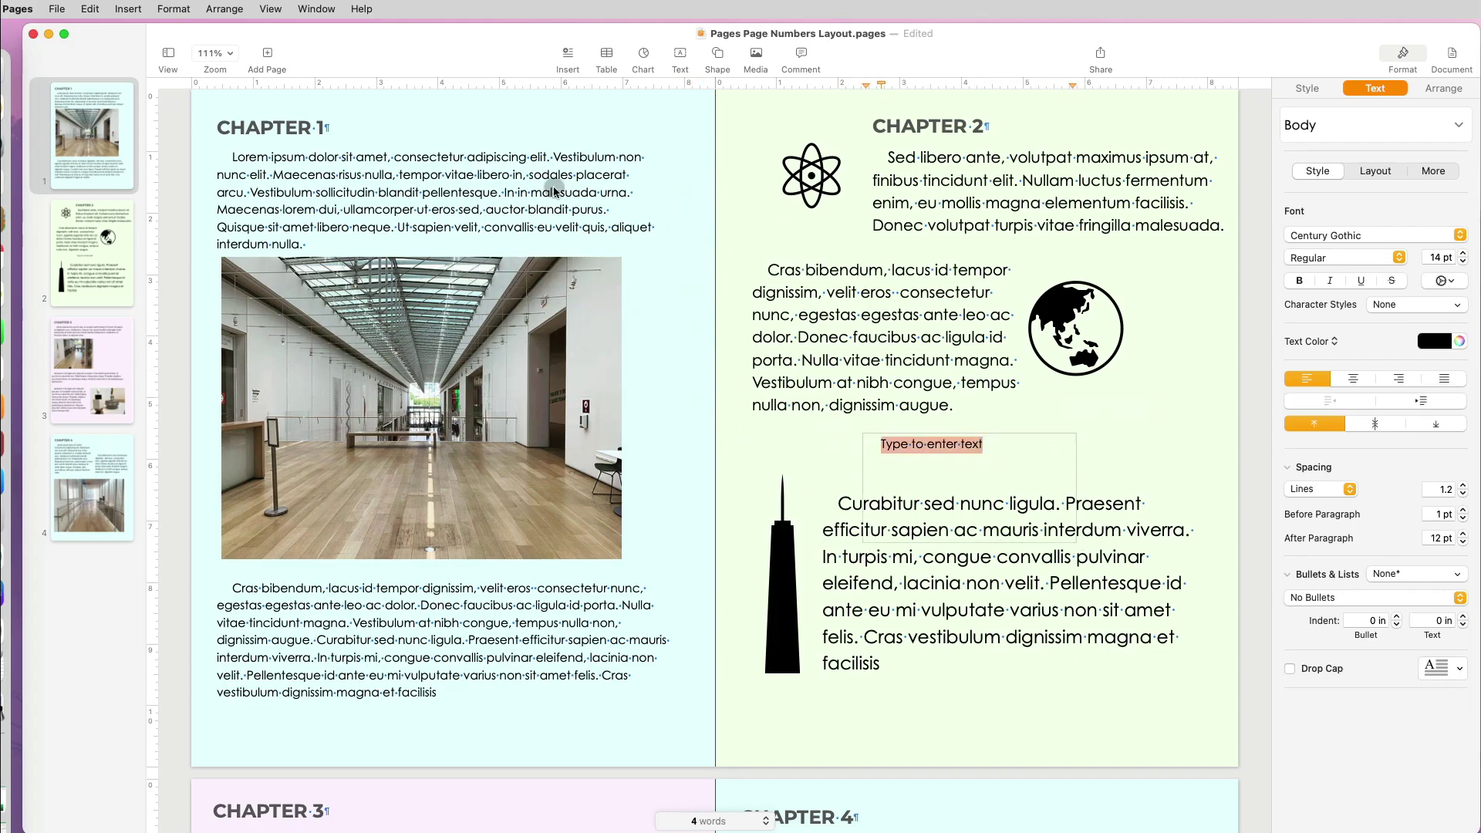
click(127, 7)
click(146, 117)
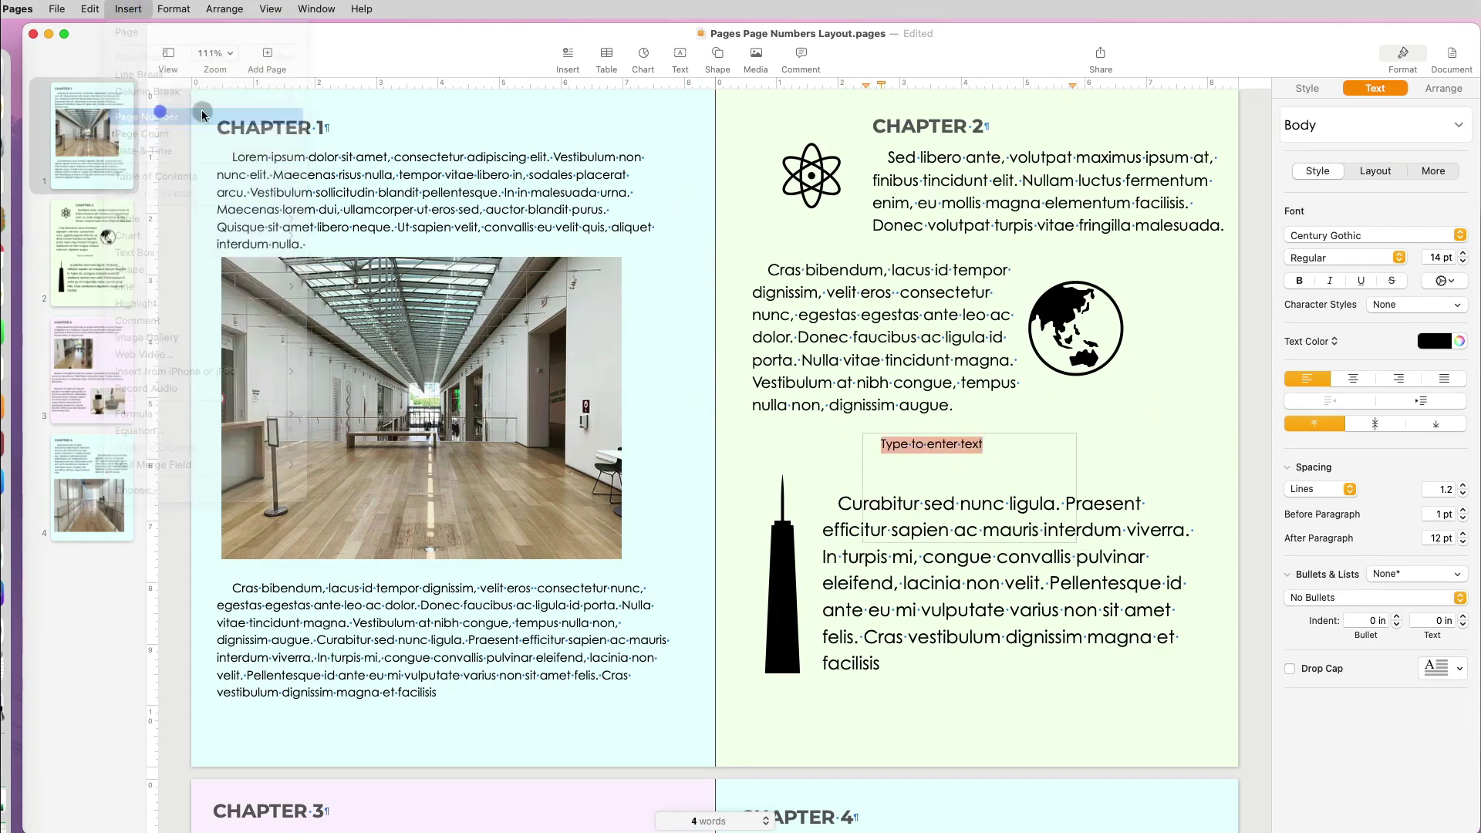
key(cmd+b)
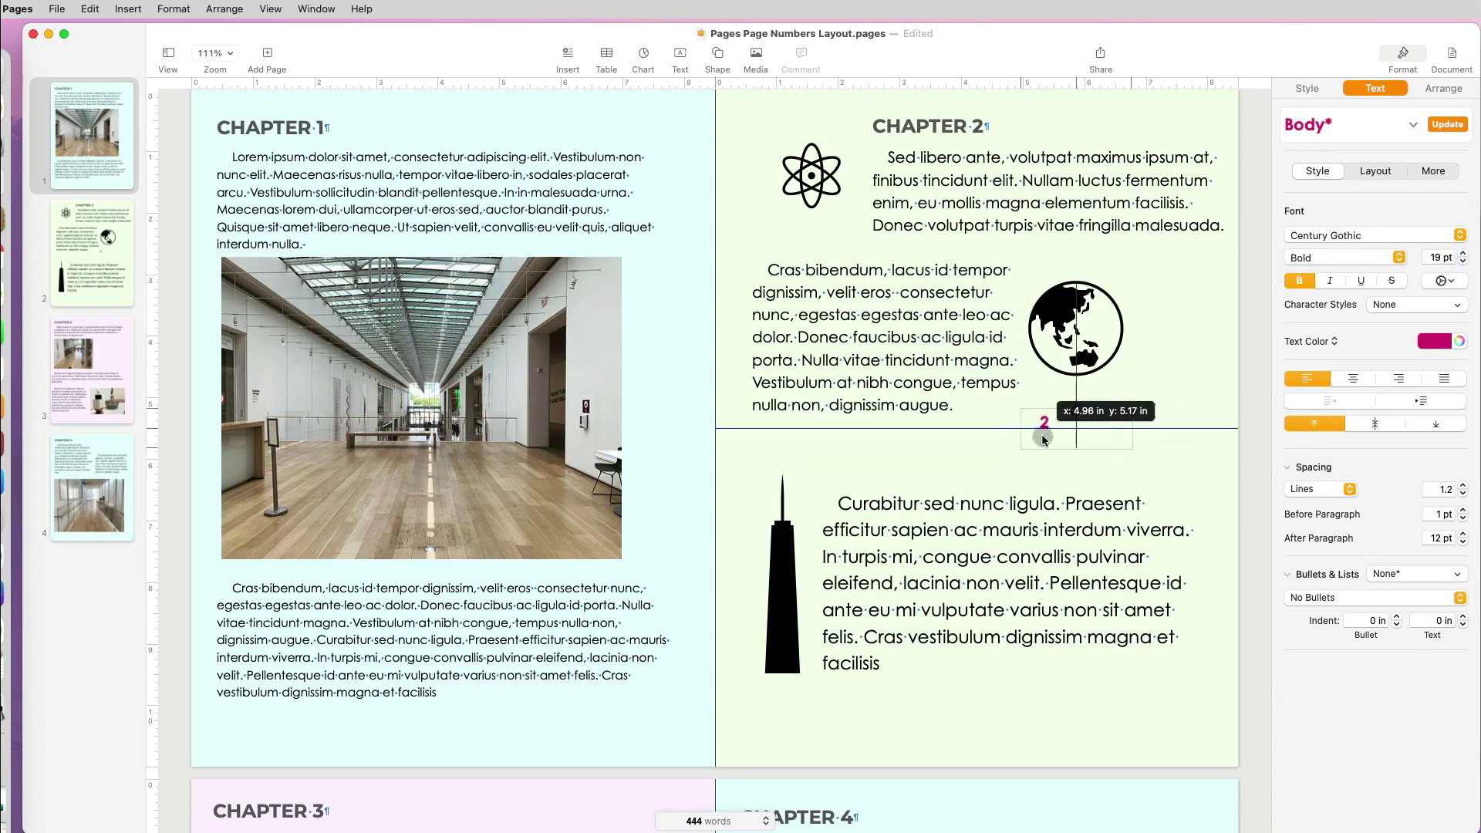
drag(1023, 435, 1189, 439)
Copy the number box and paste positioned copies onto pages 1, 3 and 4.
key(super+c)
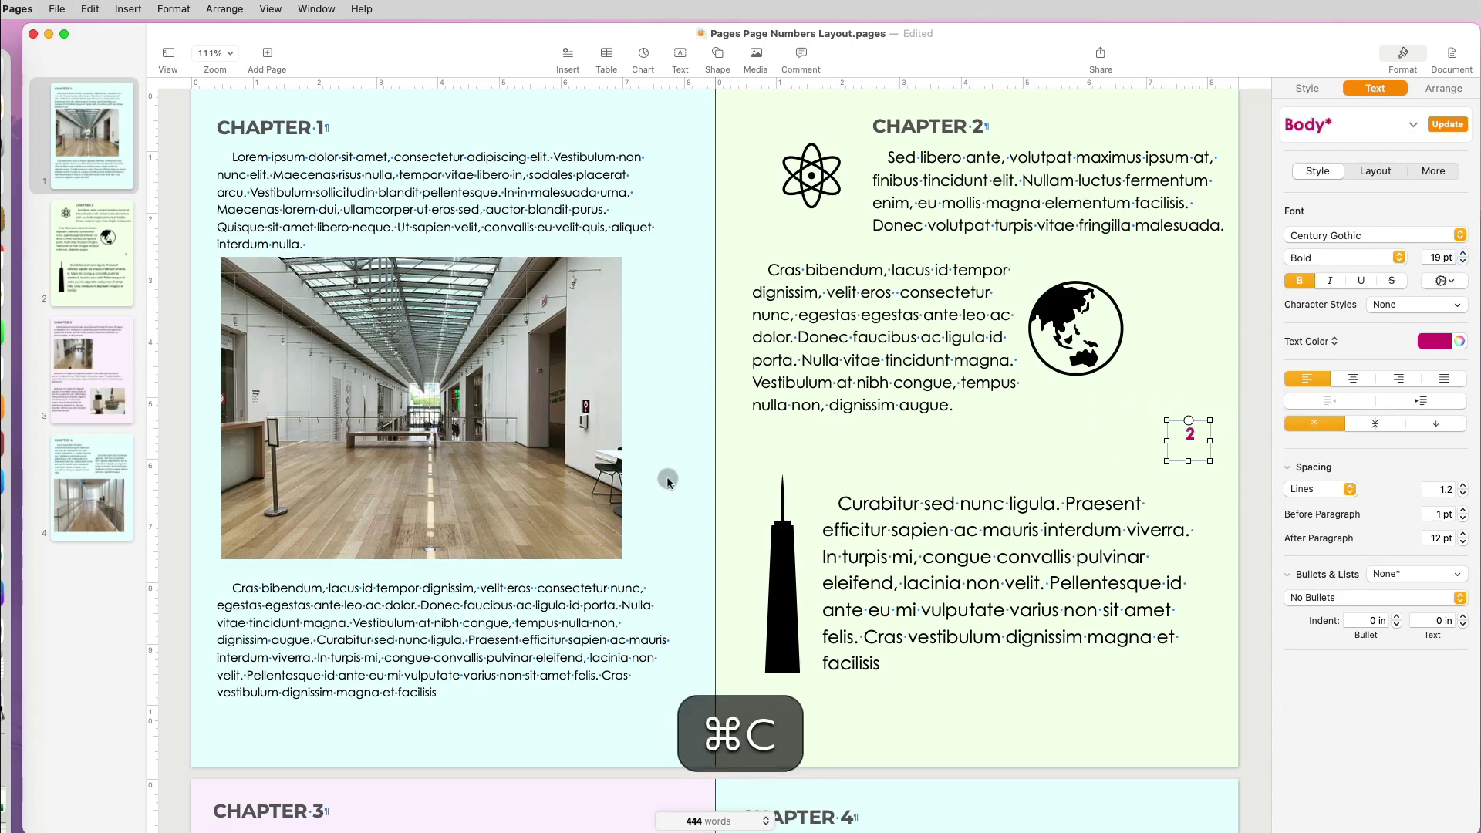
click(666, 475)
key(super+v)
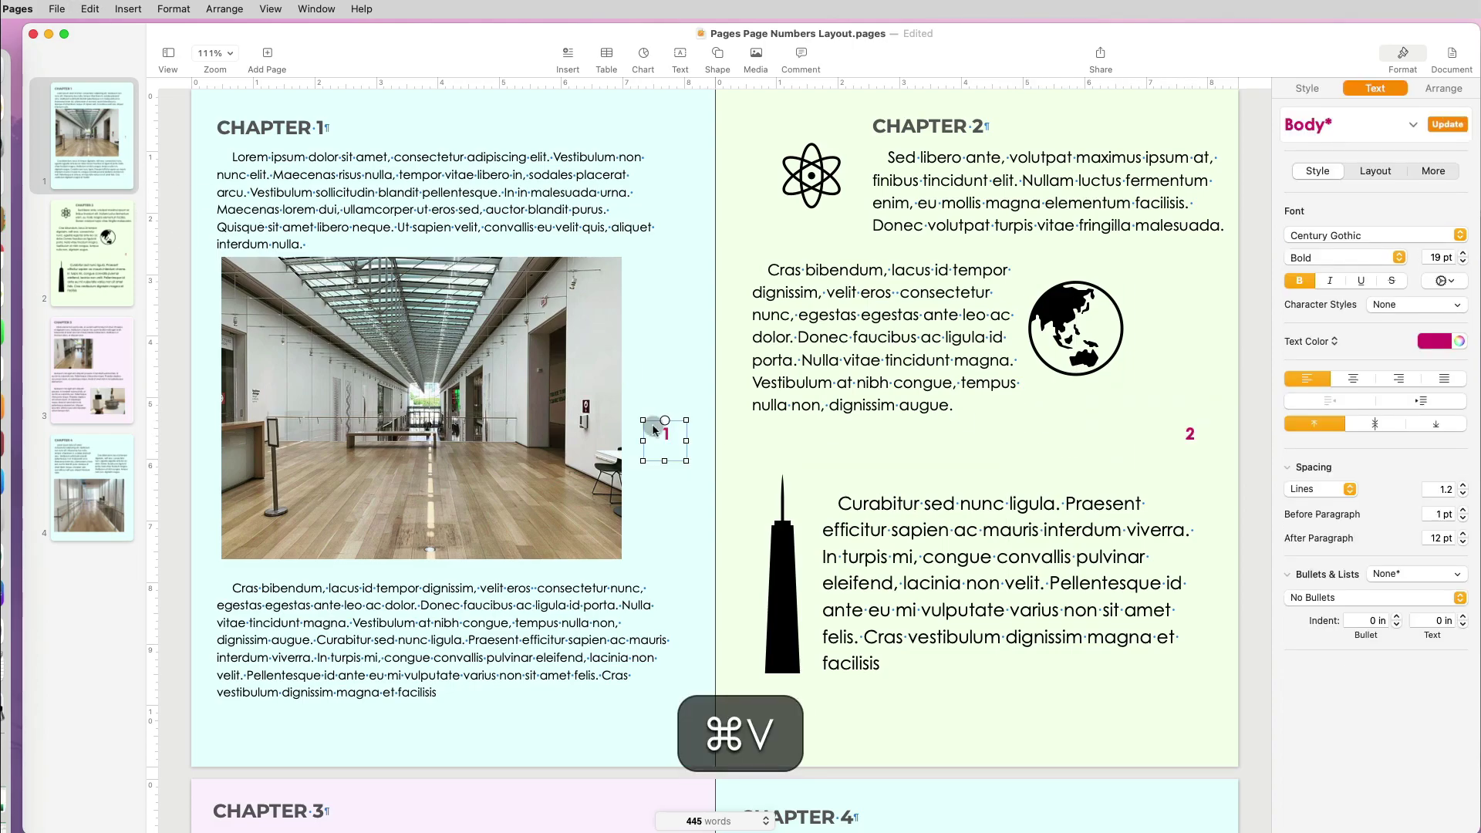
drag(652, 423, 670, 116)
scroll(694, 464, down, 10)
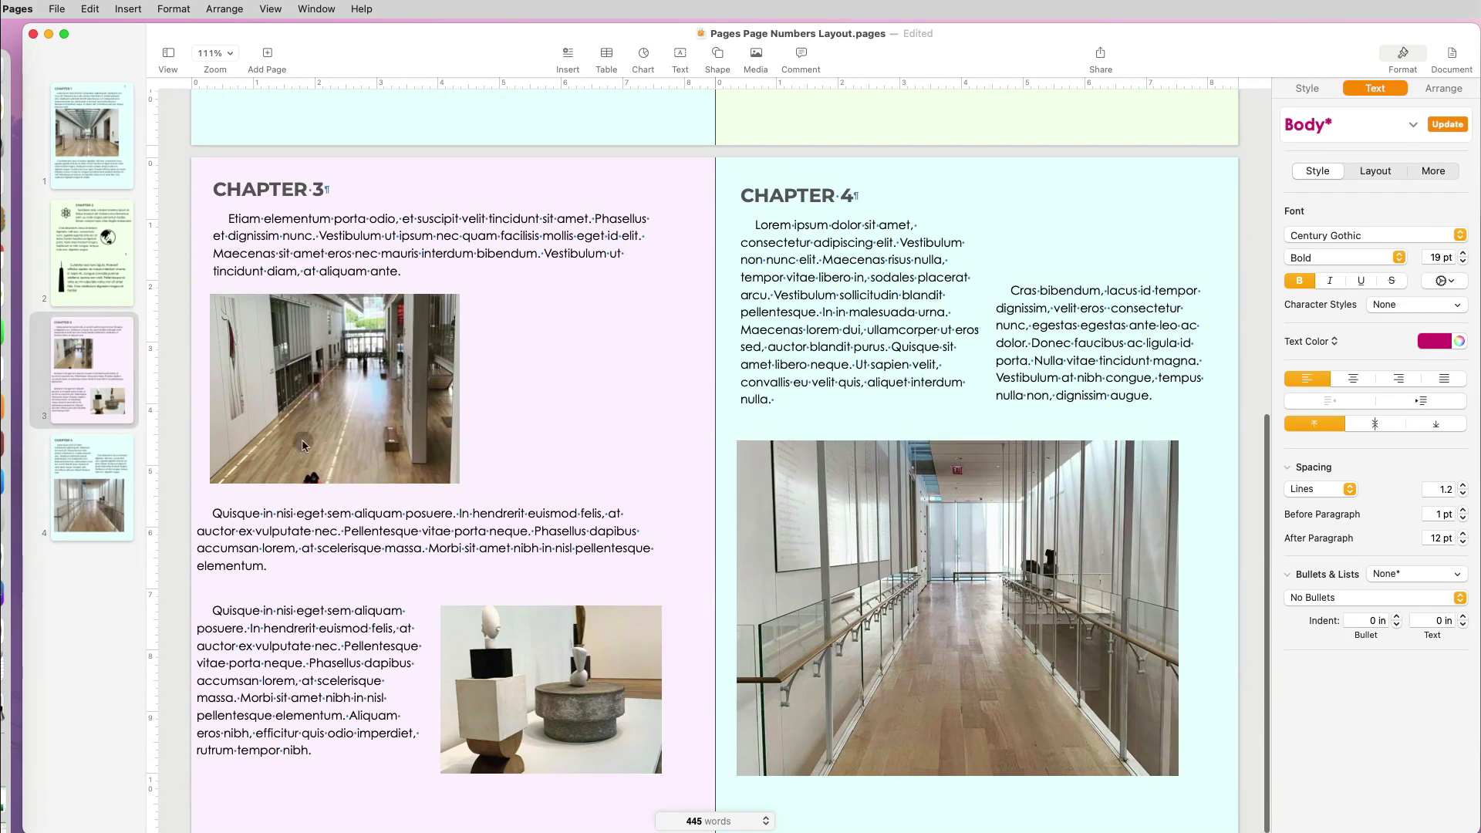
click(532, 411)
key(super+v)
drag(648, 497, 620, 369)
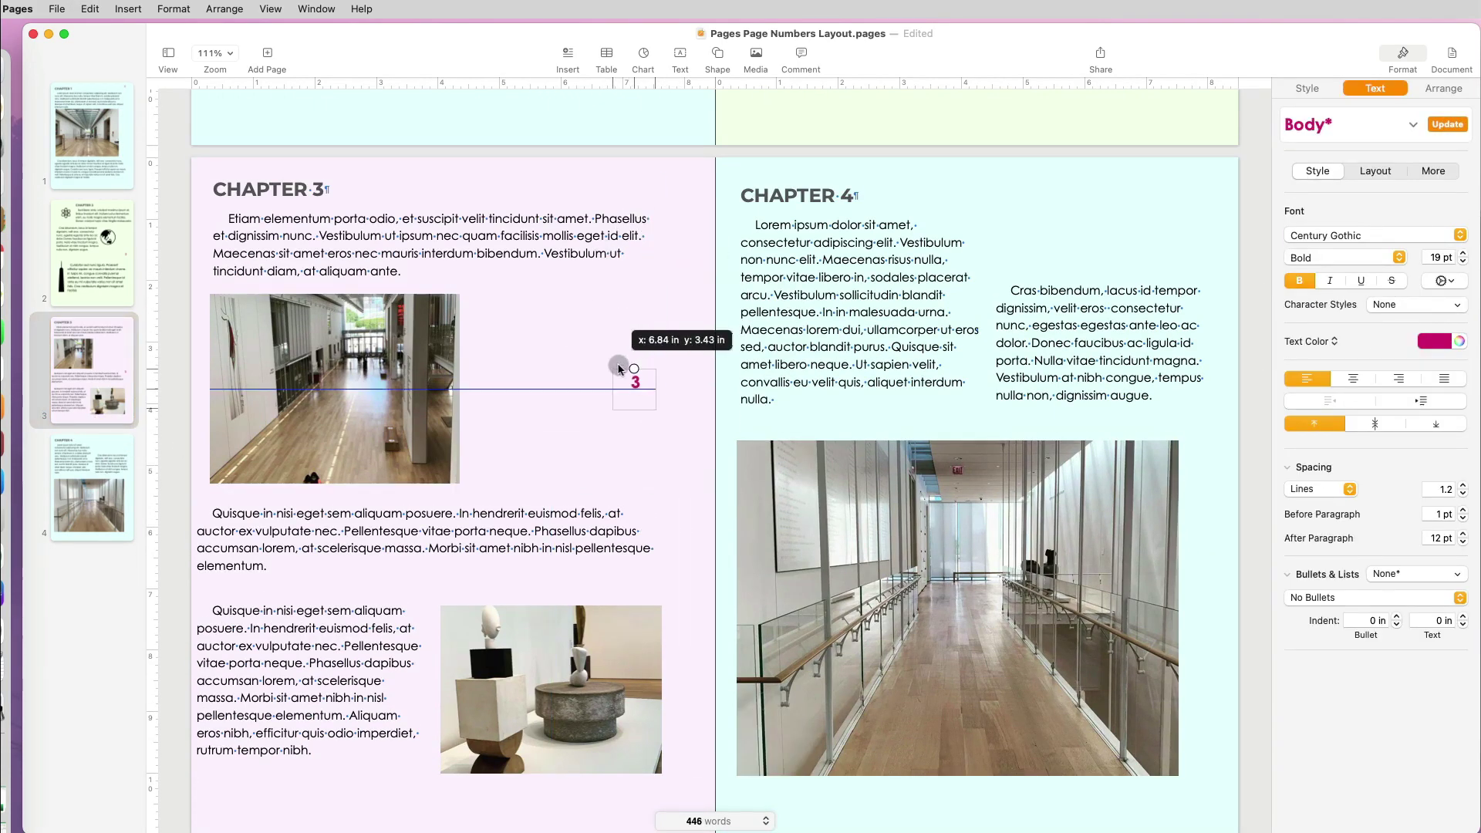
click(990, 249)
key(super+v)
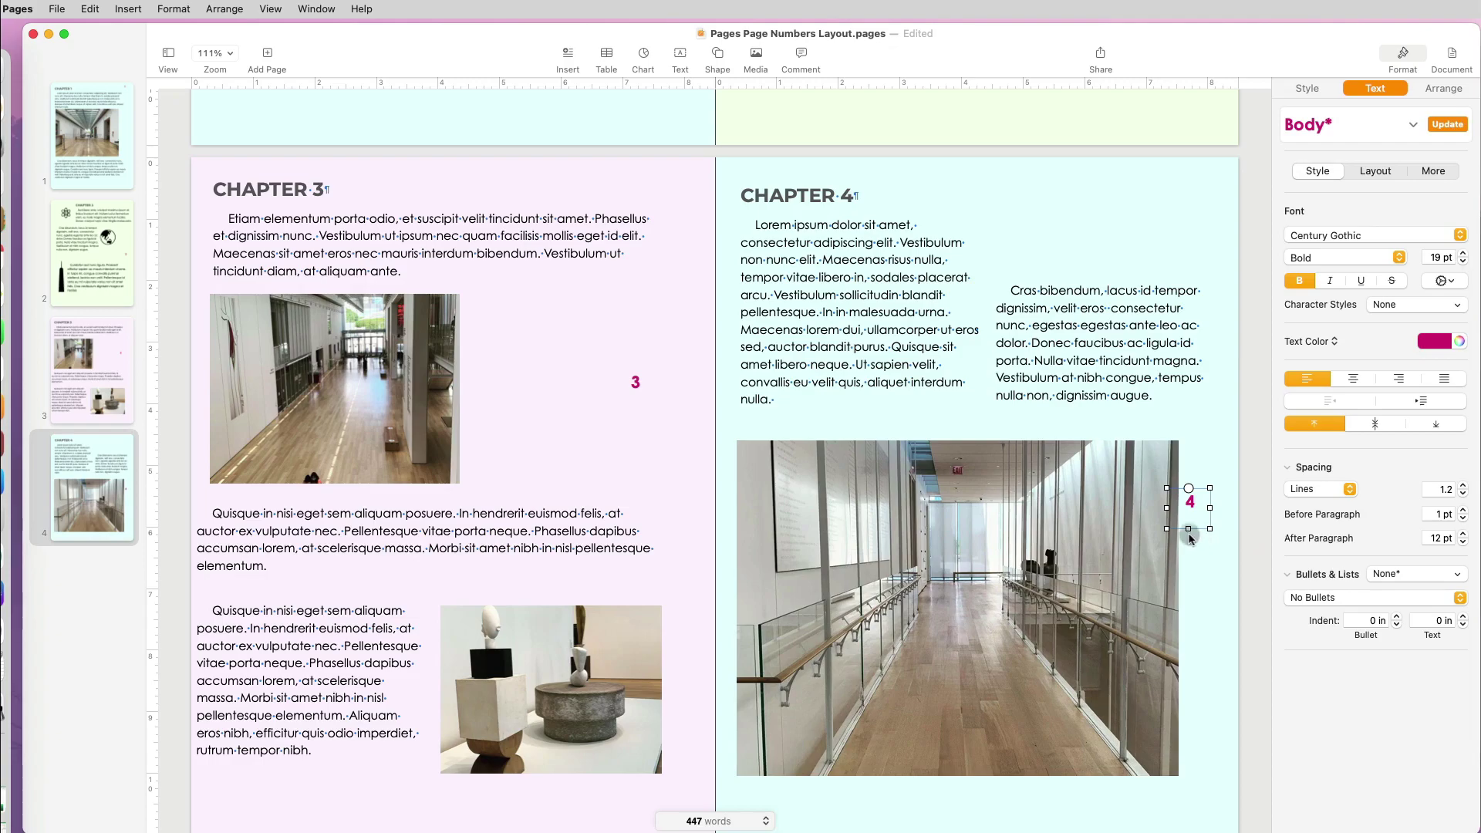
drag(740, 740, 992, 810)
click(1100, 694)
scroll(717, 463, up, 10)
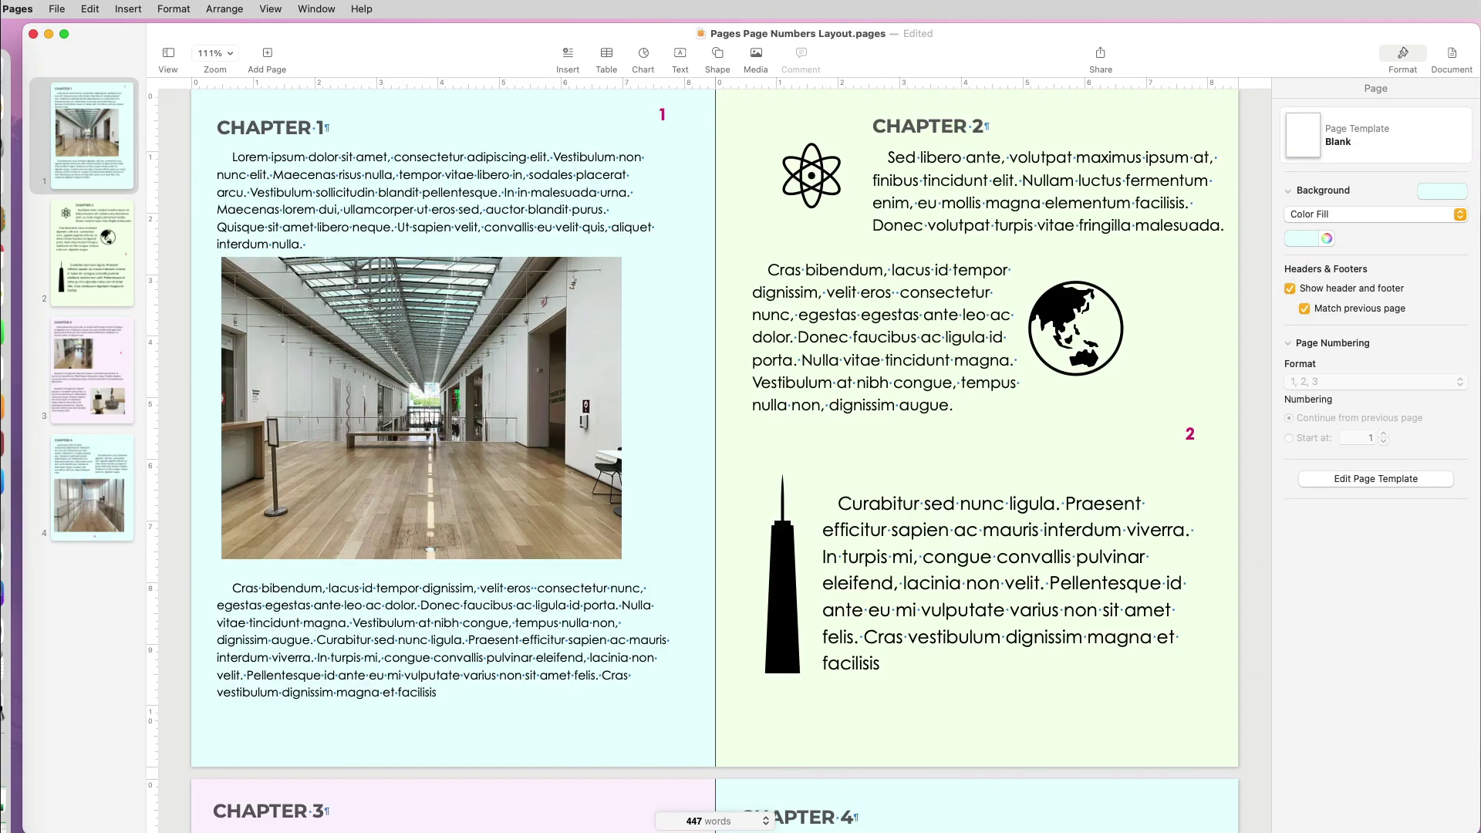